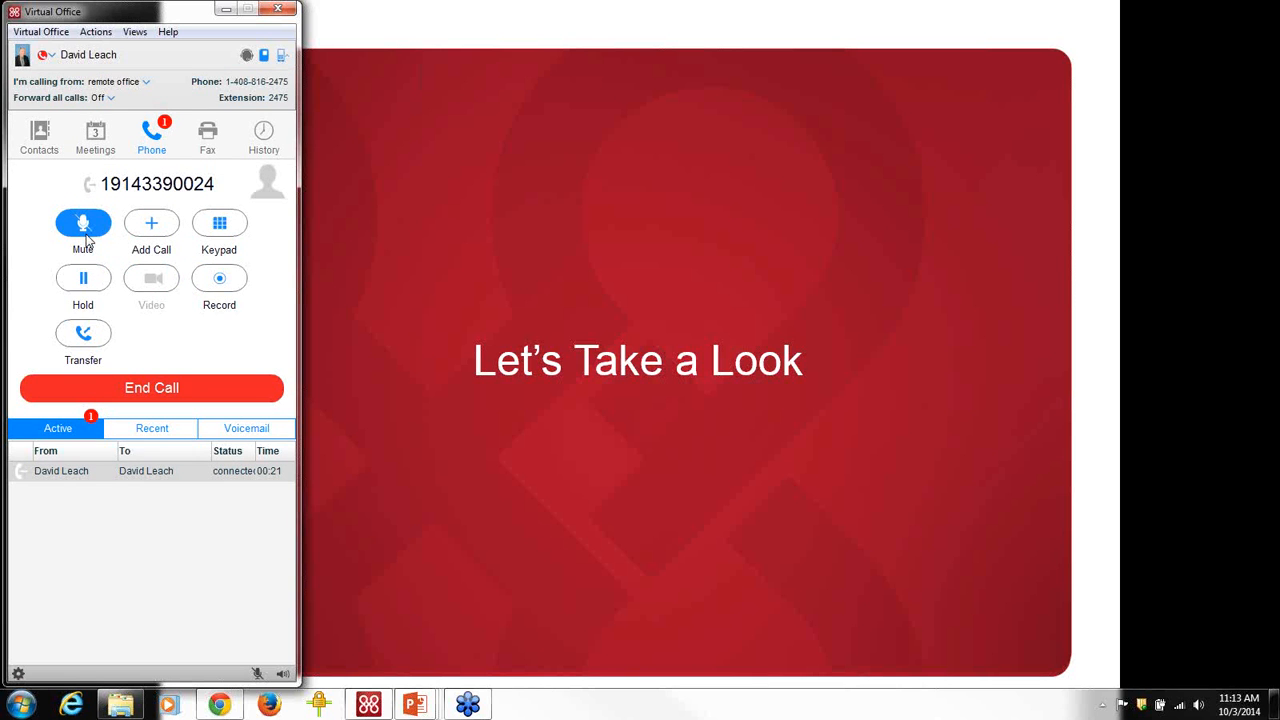
Mute the microphone on the ongoing call and show the presence status choices.
click(86, 238)
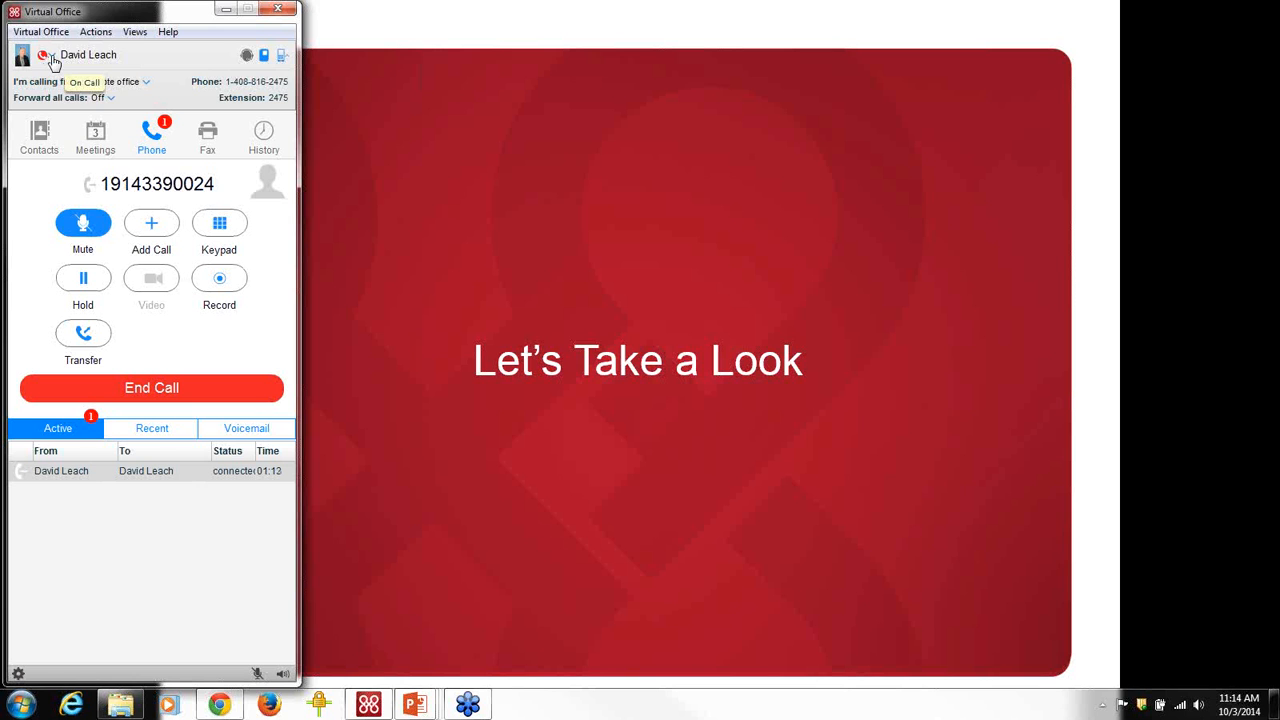
click(52, 60)
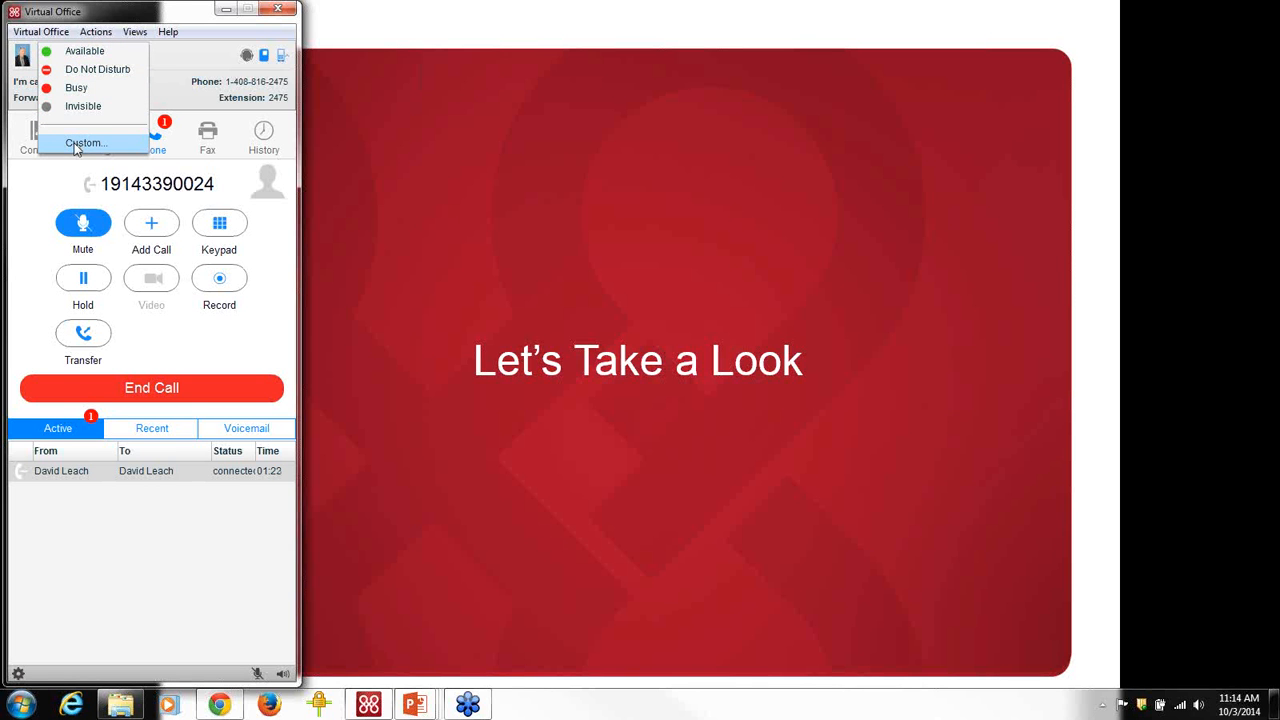
Review the Custom status settings, keep Busy for virtual meetings, and cancel without saving.
click(76, 144)
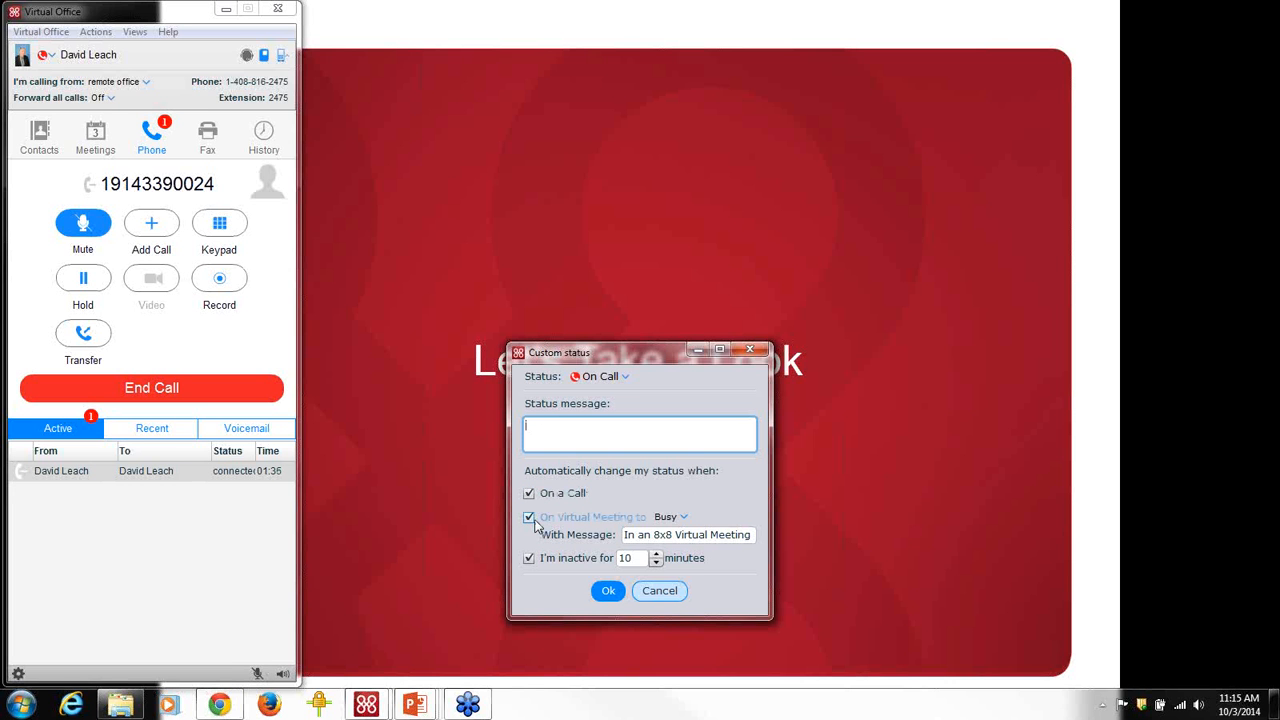
click(681, 520)
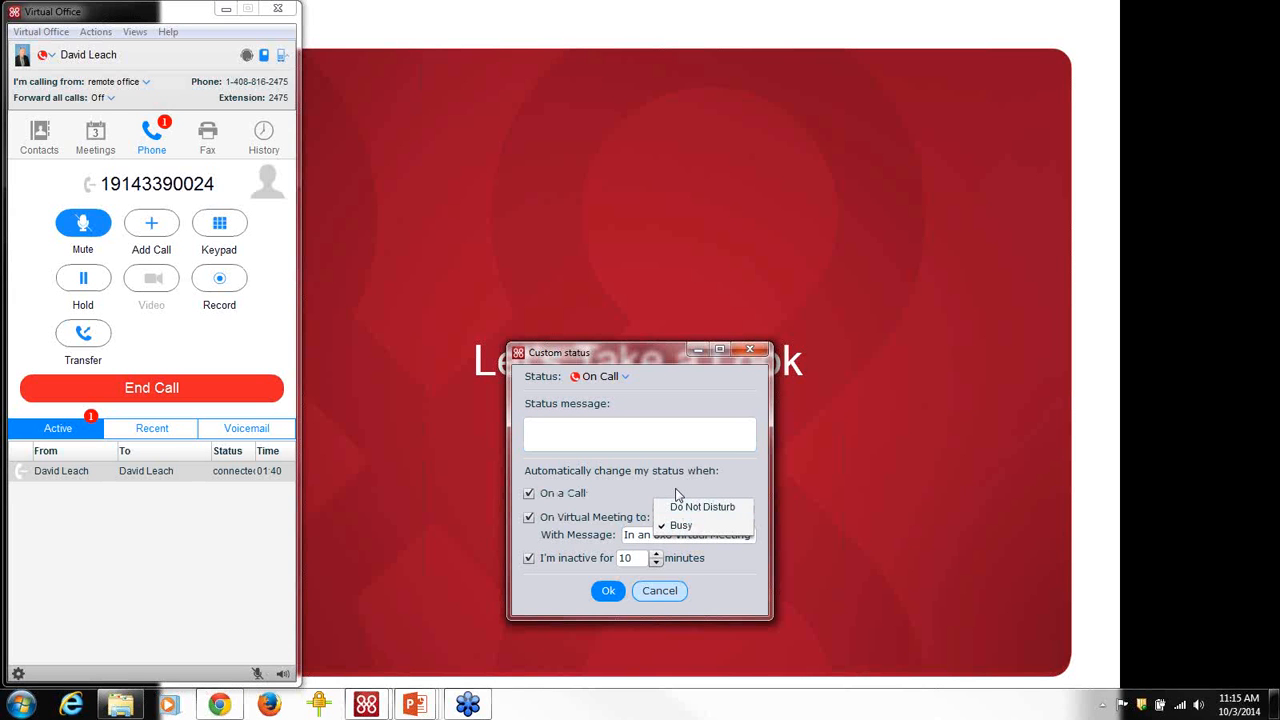
click(675, 488)
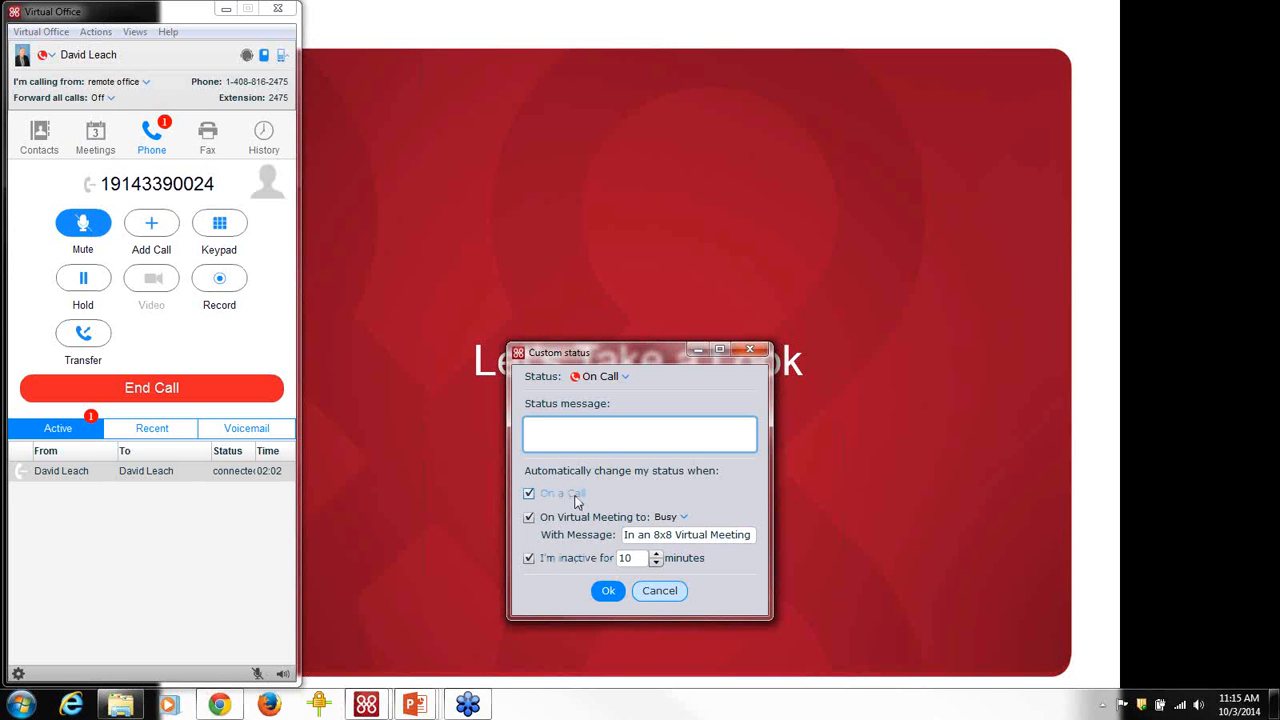
click(656, 592)
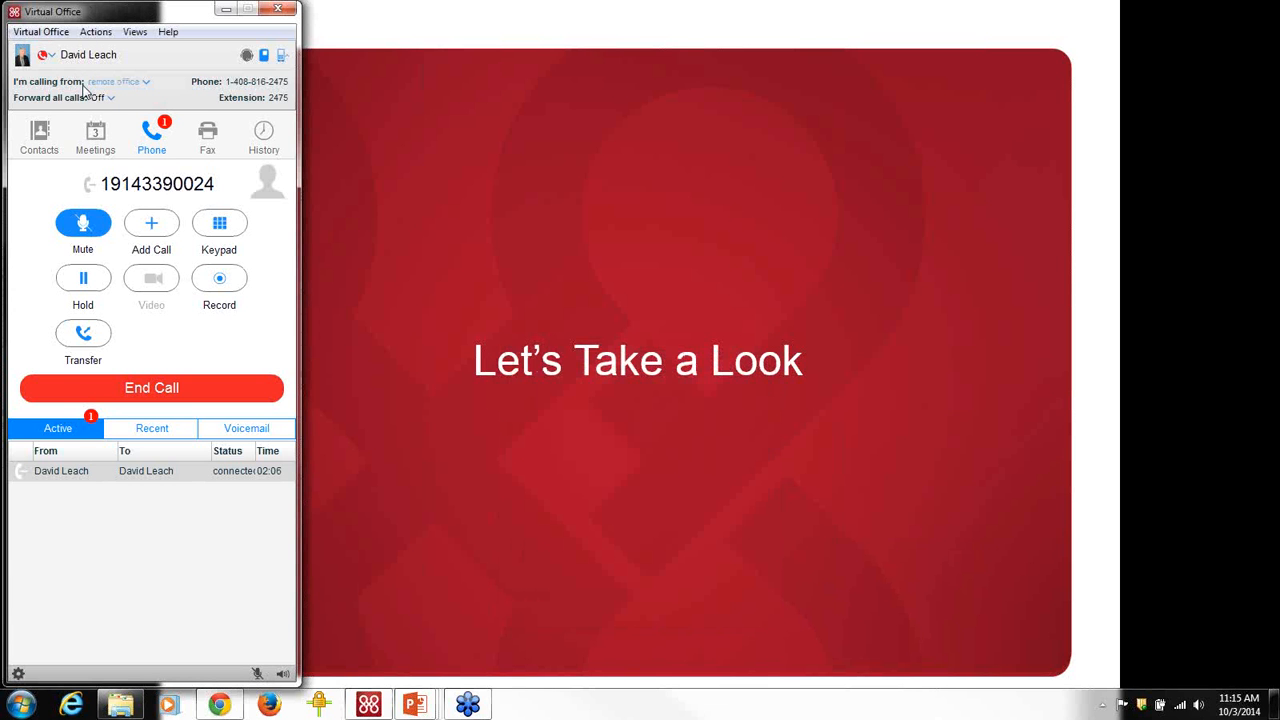
Show the Contacts Favorites list of 25 colleagues and view a contact's details card.
click(40, 146)
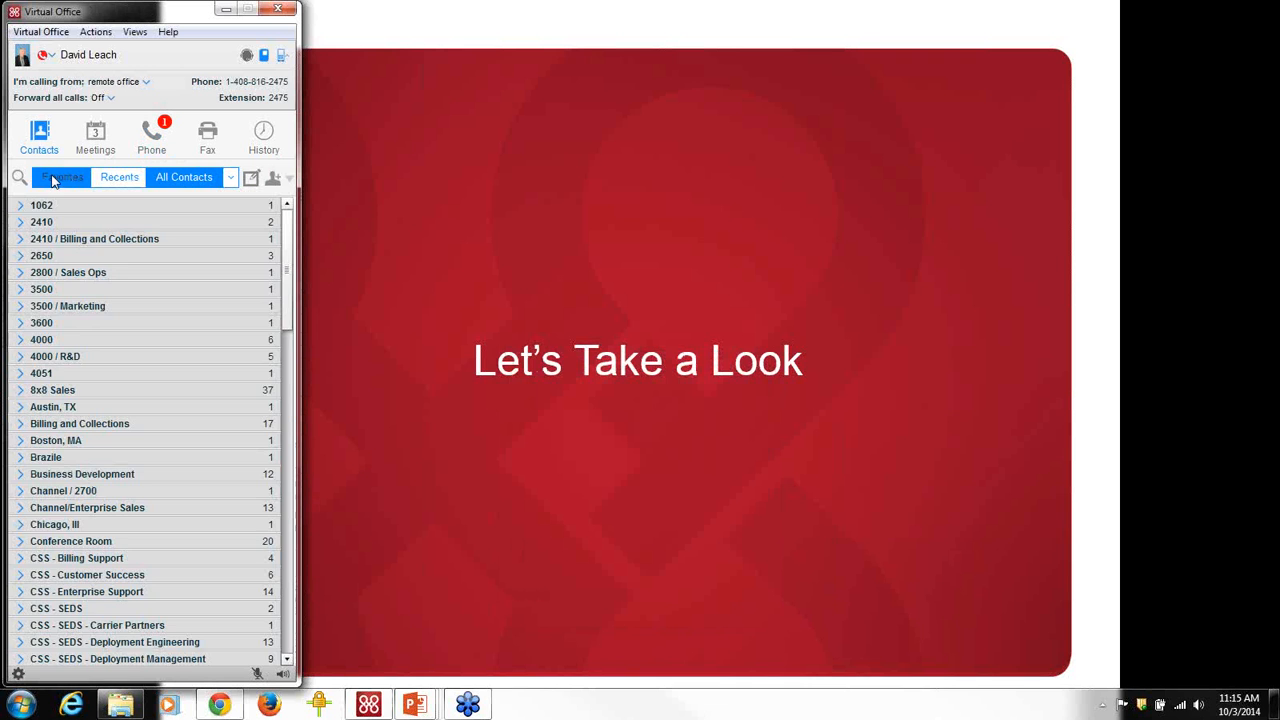
click(55, 178)
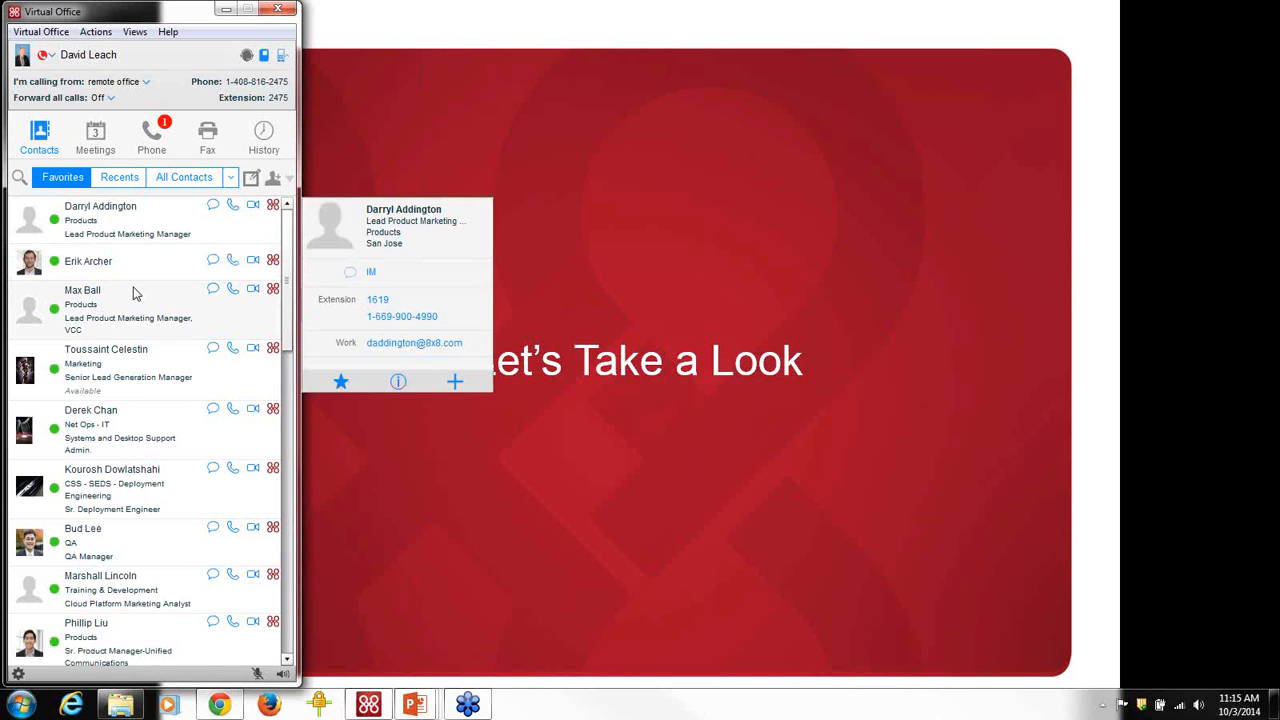
mouse_move(136, 292)
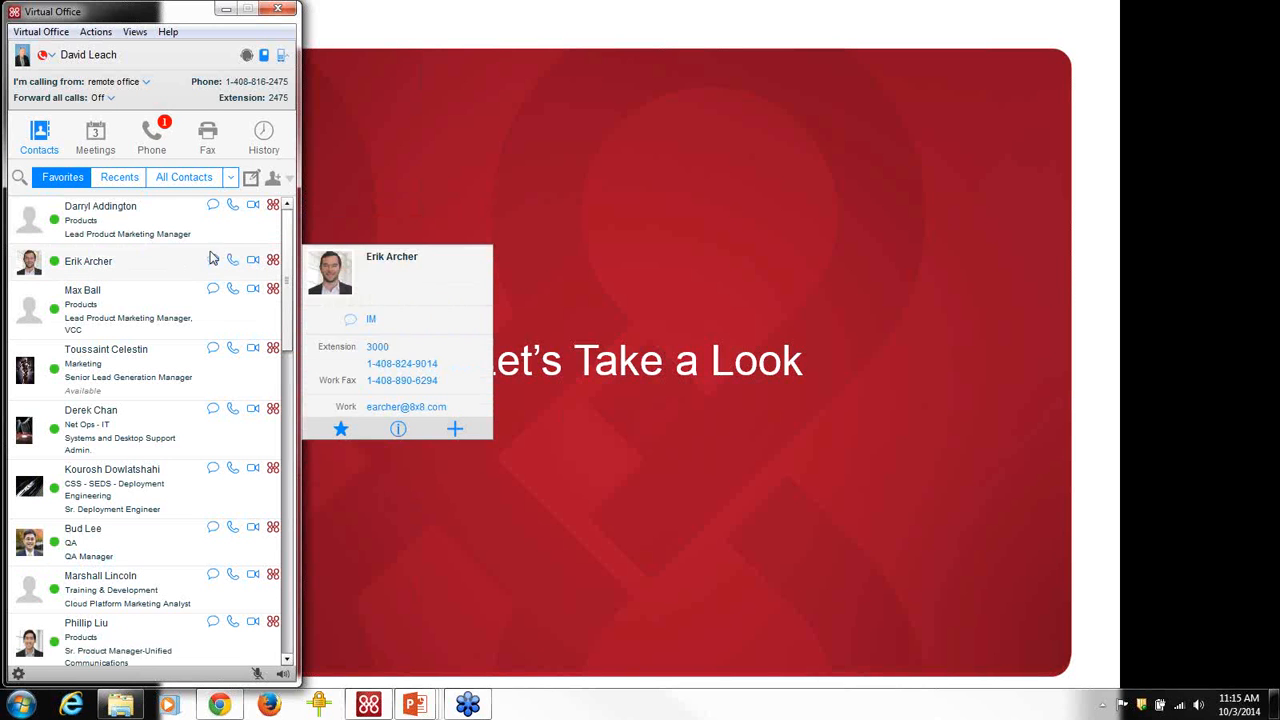
mouse_move(80, 210)
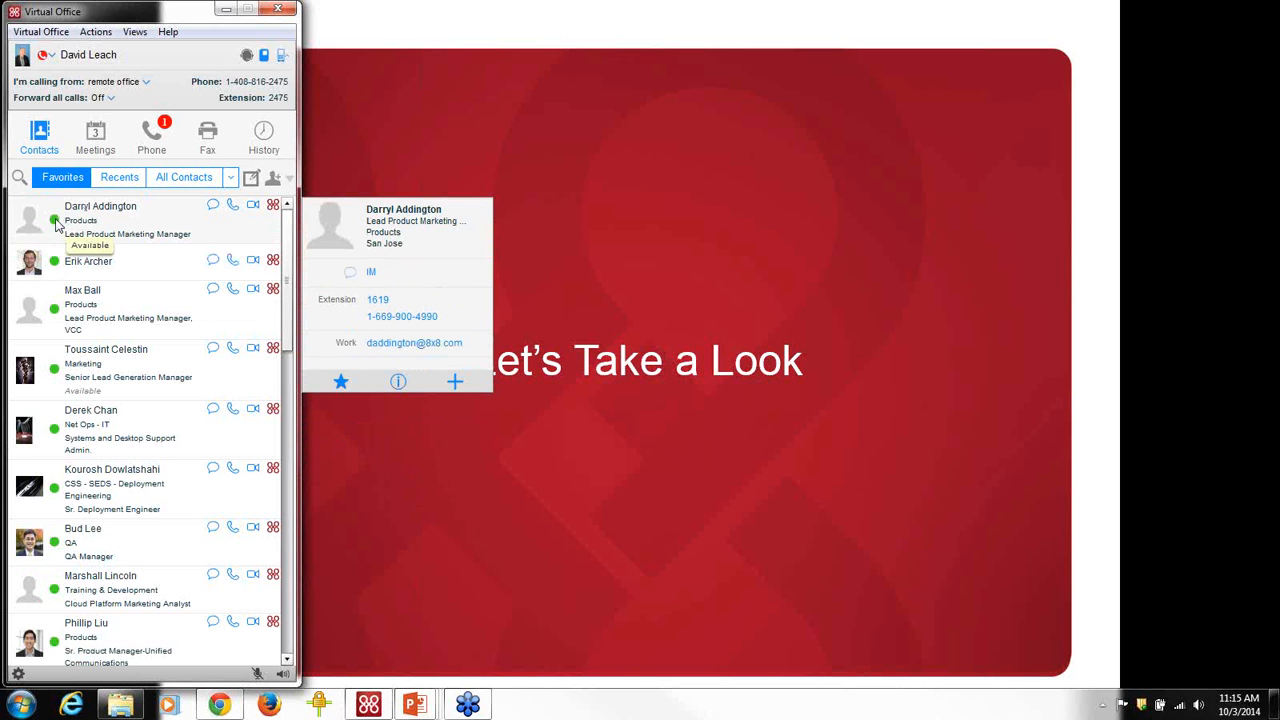
mouse_move(55, 266)
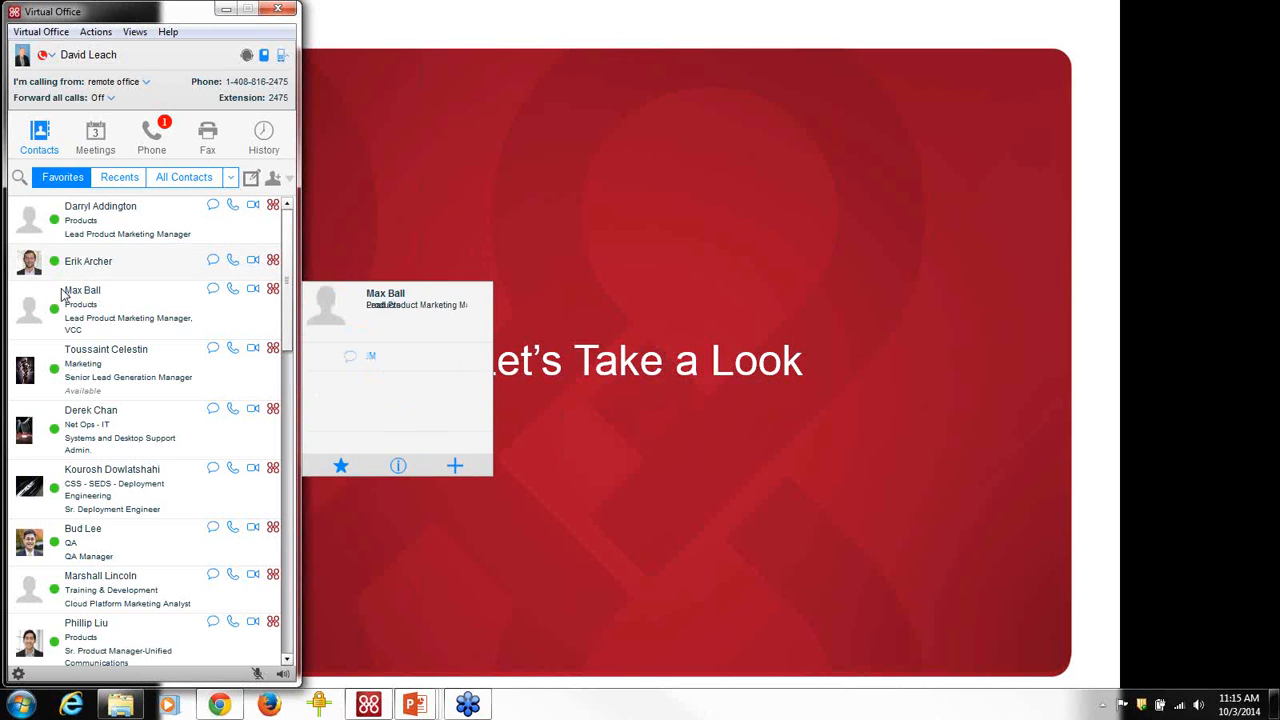
mouse_move(275, 237)
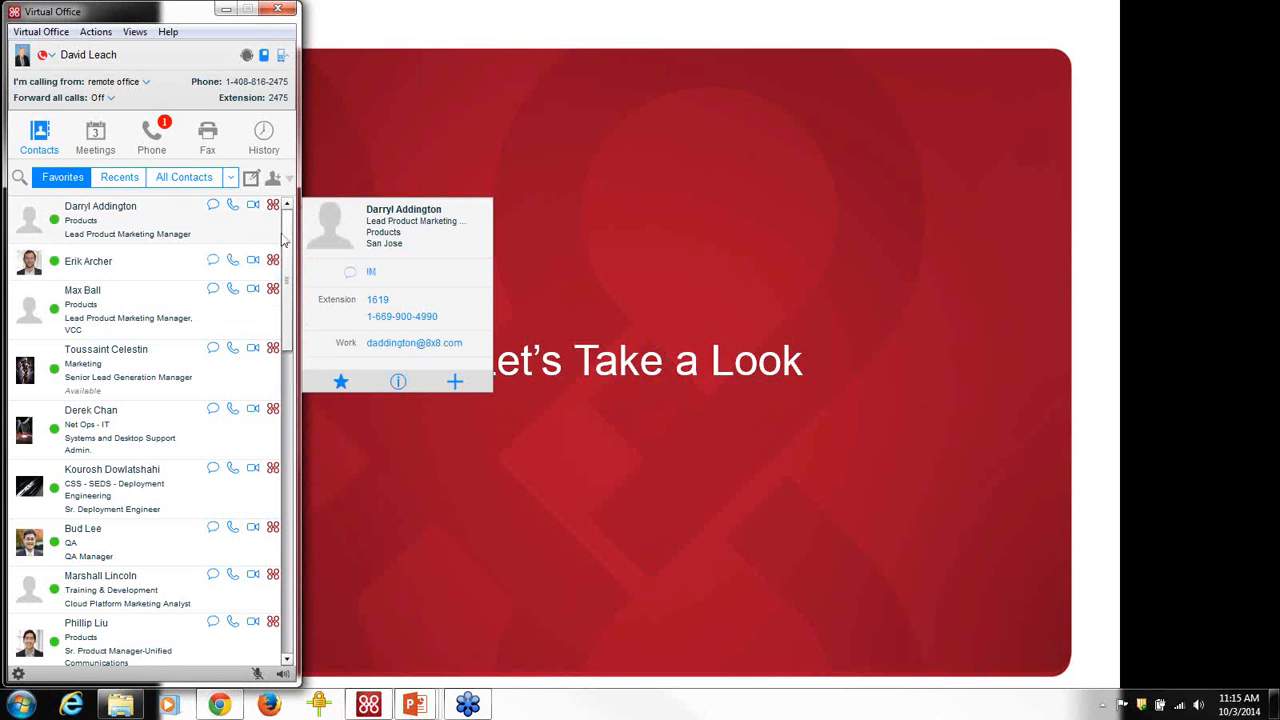
drag(286, 257, 267, 470)
mouse_move(42, 508)
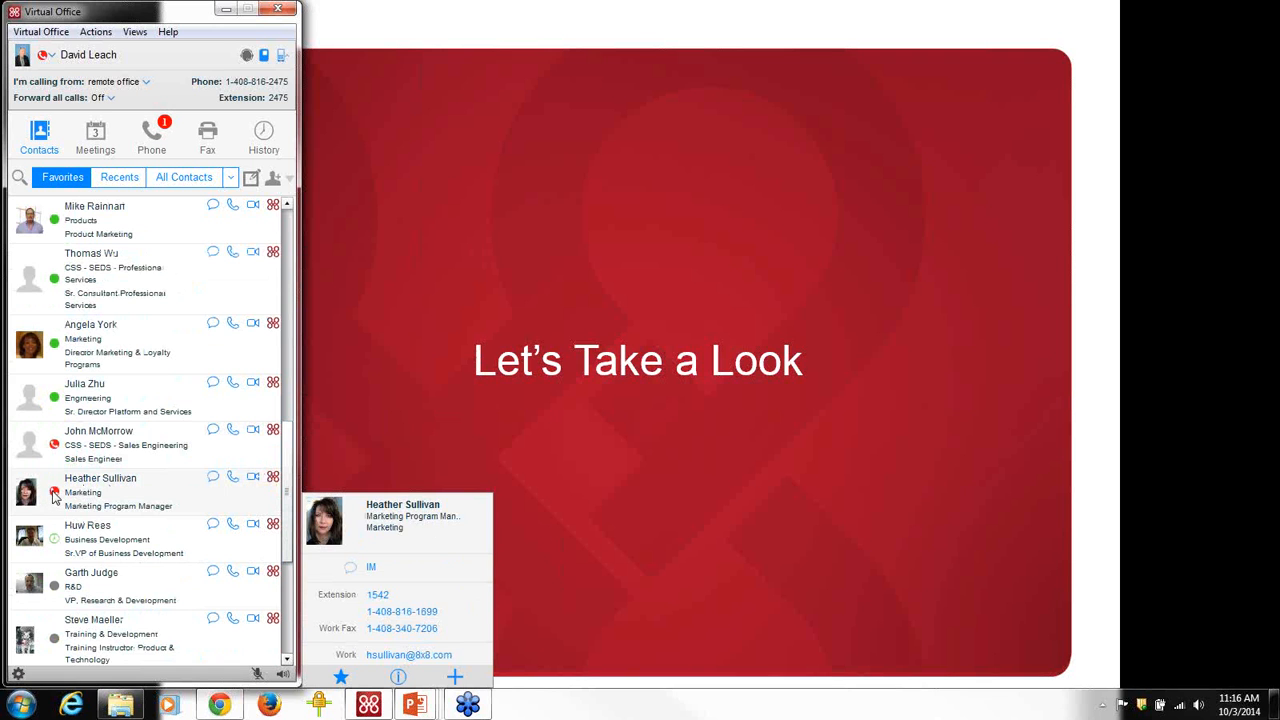
mouse_move(46, 545)
mouse_move(213, 333)
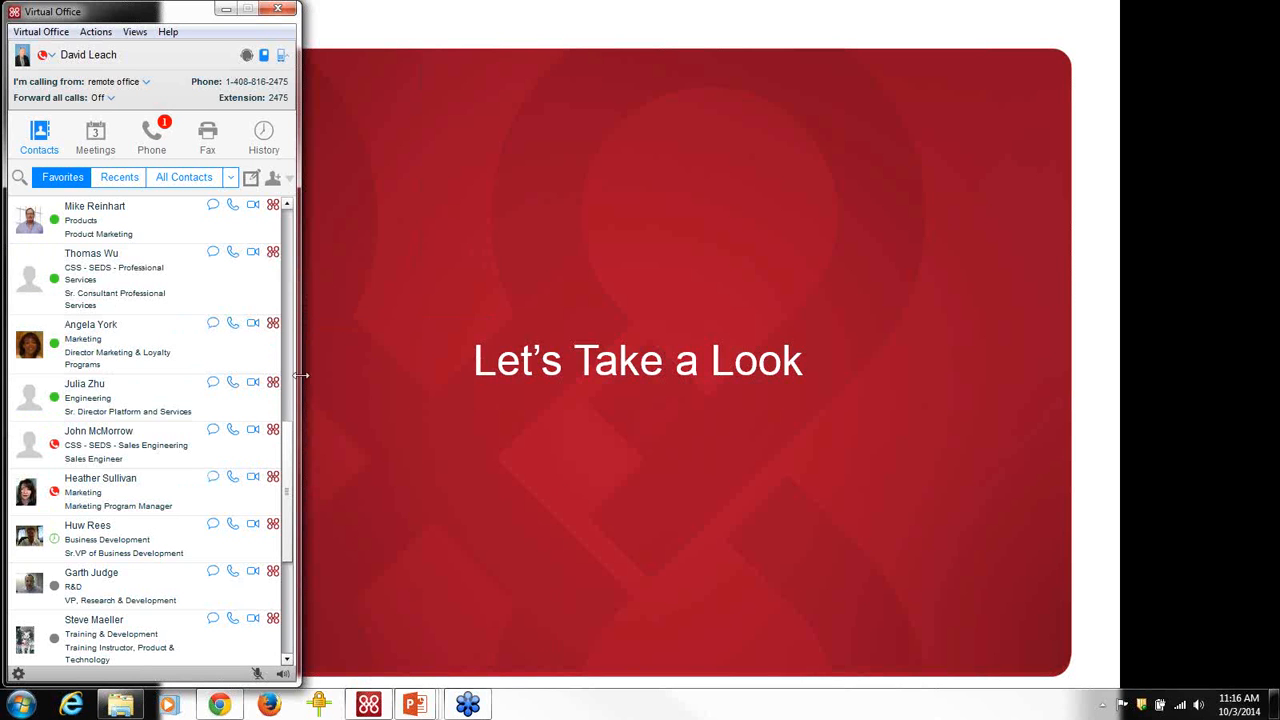
mouse_move(276, 332)
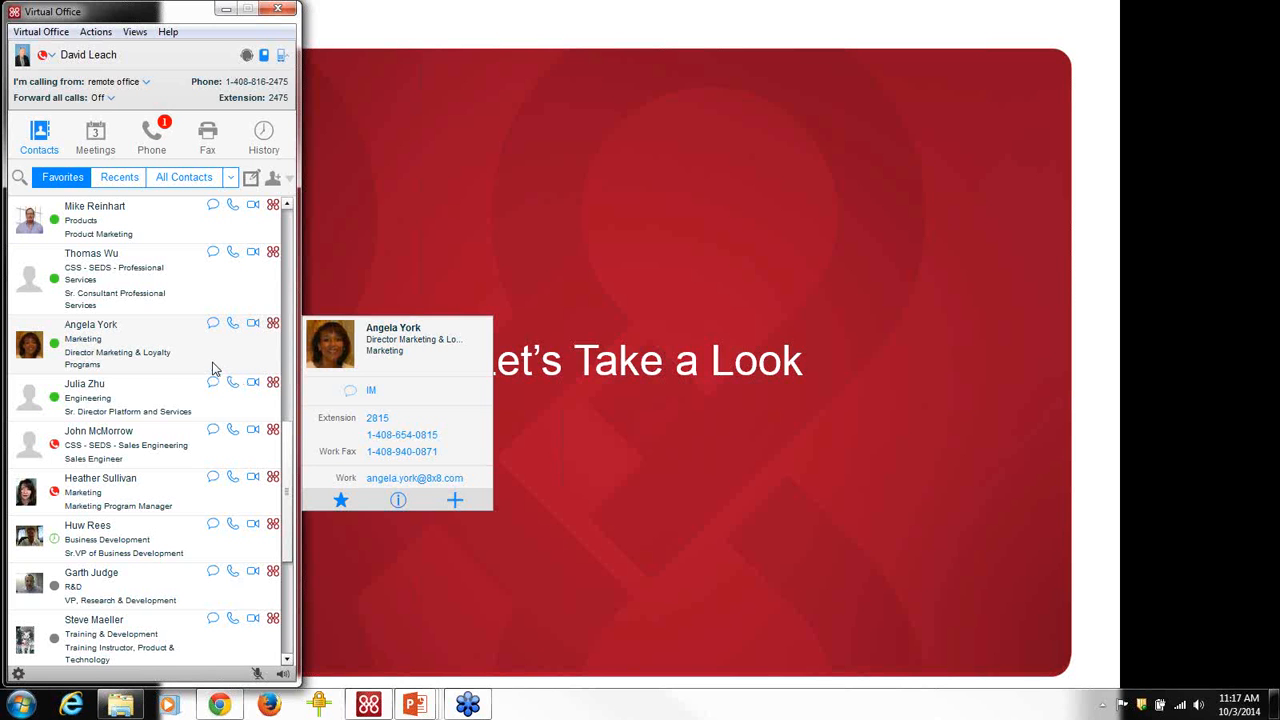
mouse_move(122, 207)
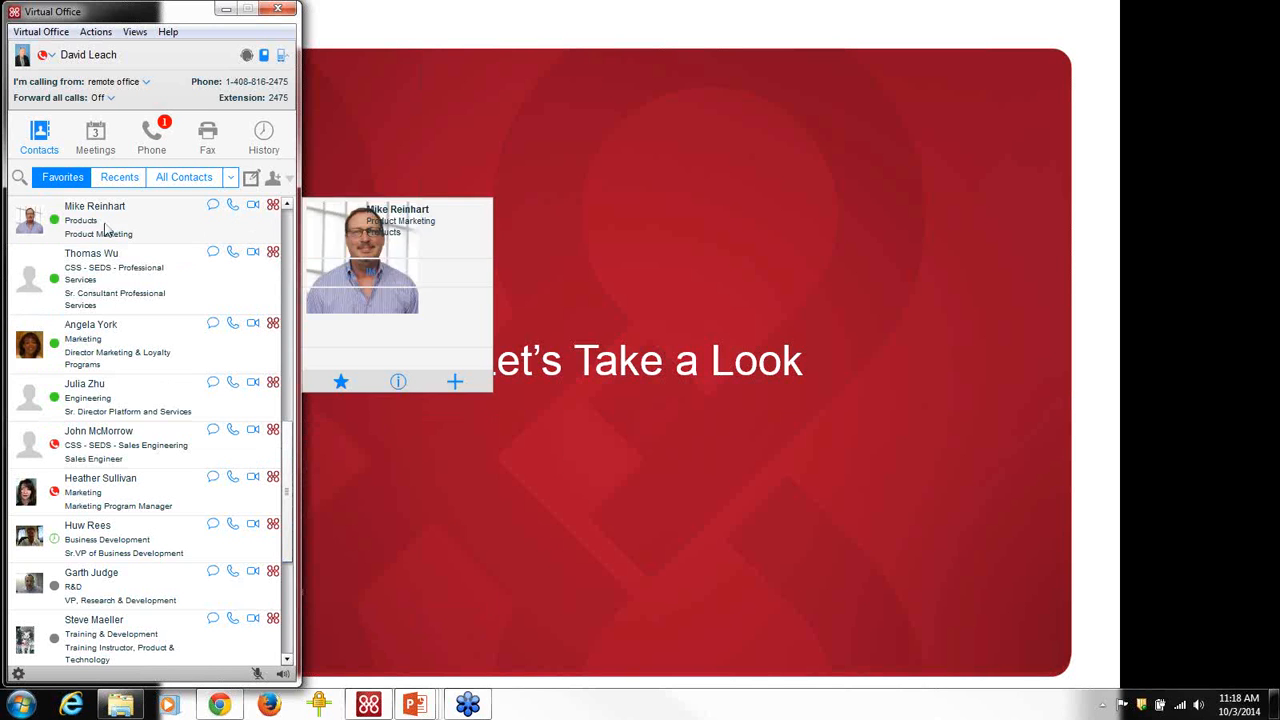
Search contacts for 'brenda', replace the query with 'doug', then clear the search.
click(22, 183)
click(85, 216)
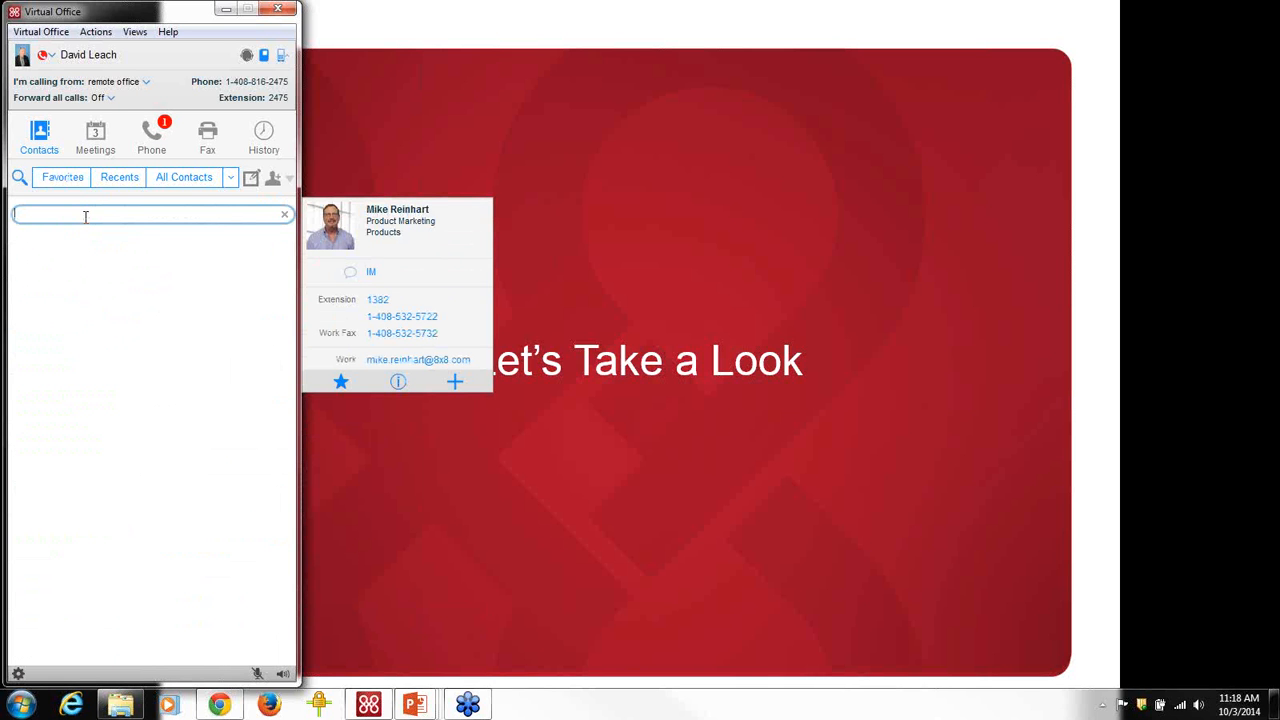
text(brenda)
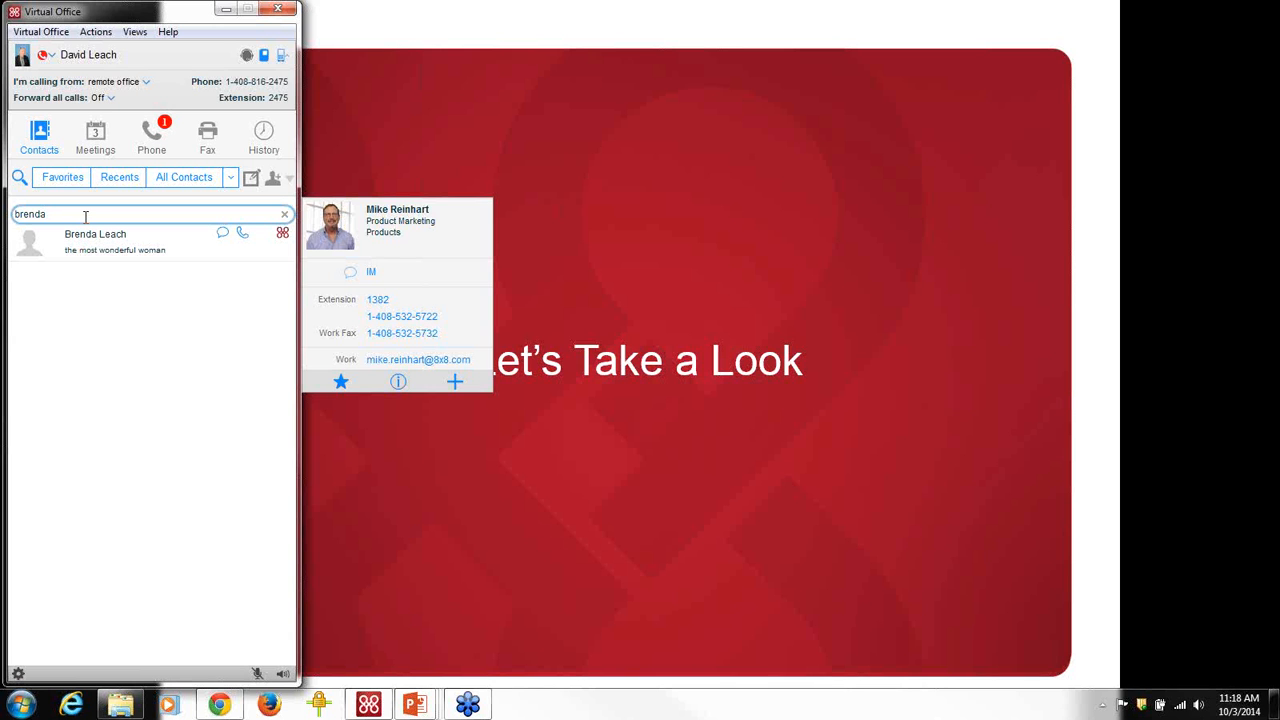
mouse_move(95, 244)
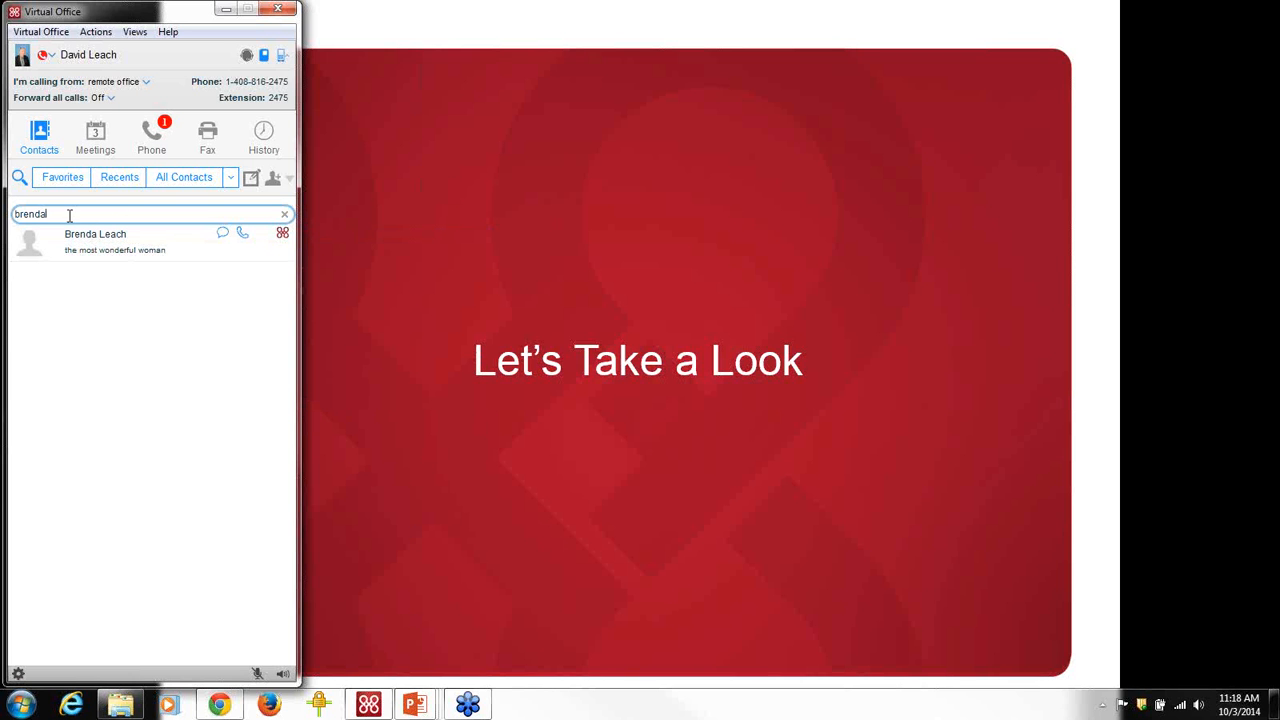
drag(70, 212, 4, 212)
text(doug)
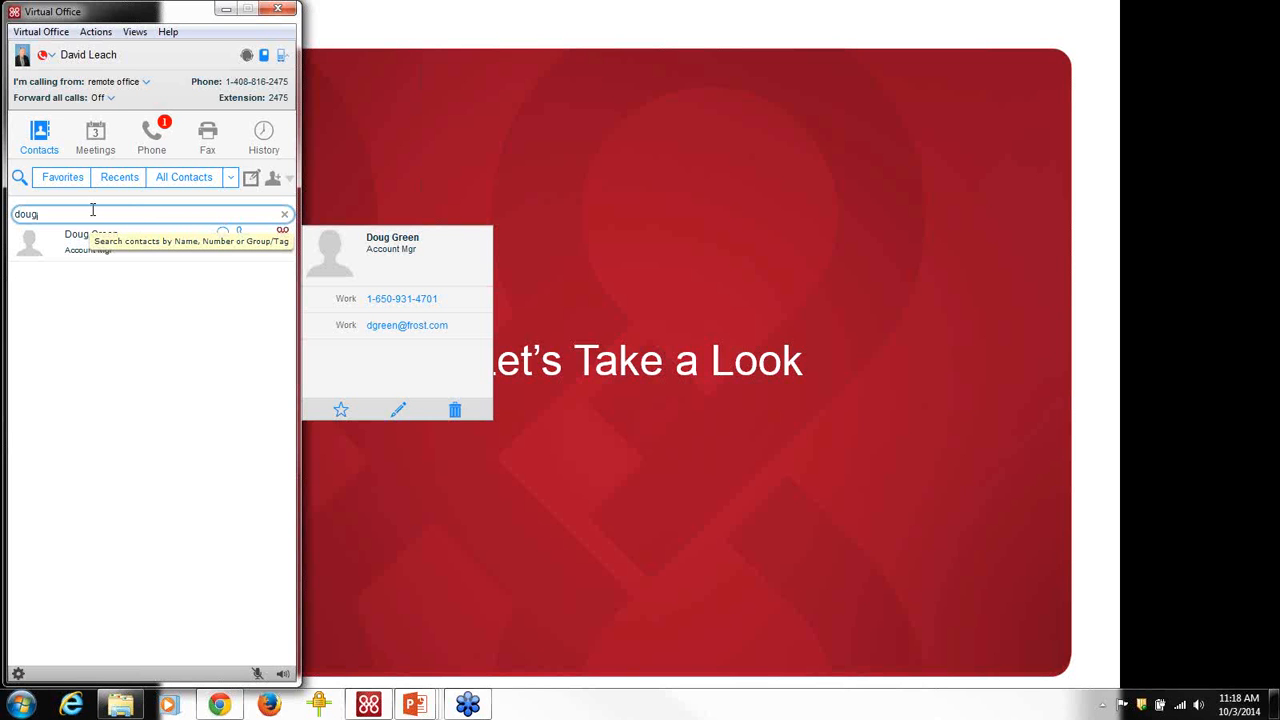
key(BackSpace)
key(BackSpace)
key(BackSpace)
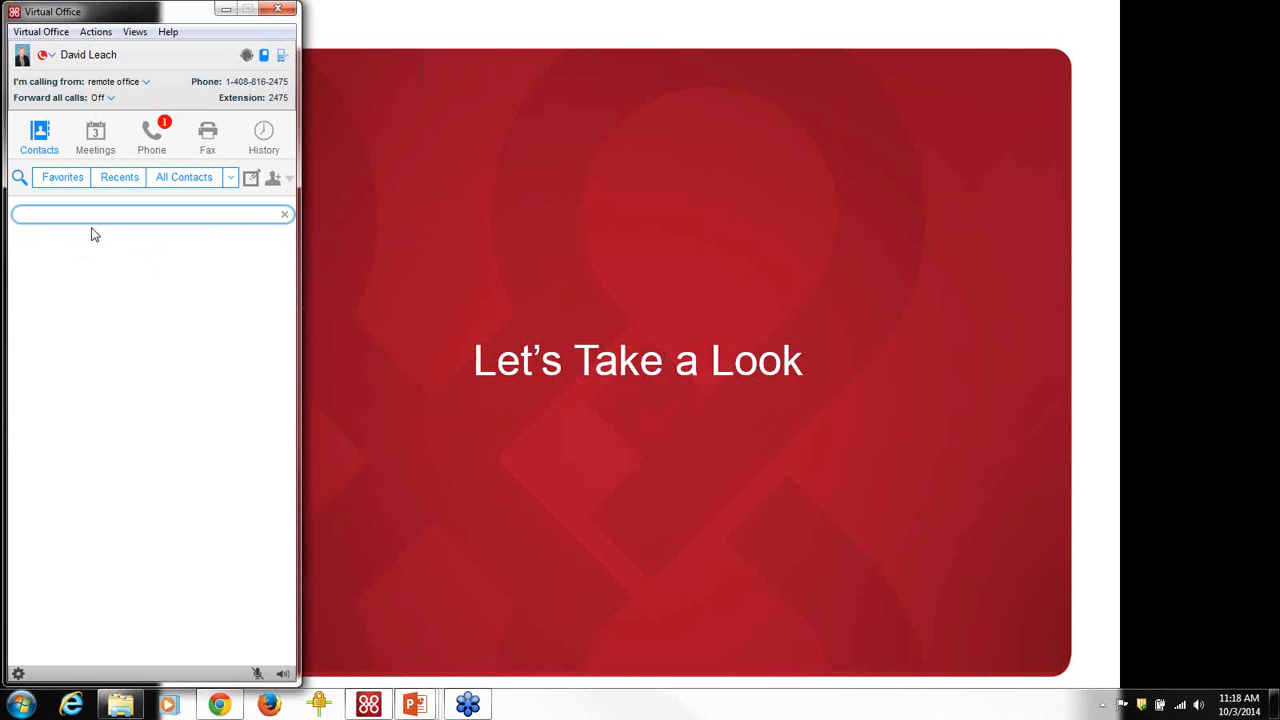
Show All Contacts by department with the 9-member CSS - SEDS - Sales Engineering group expanded.
click(206, 181)
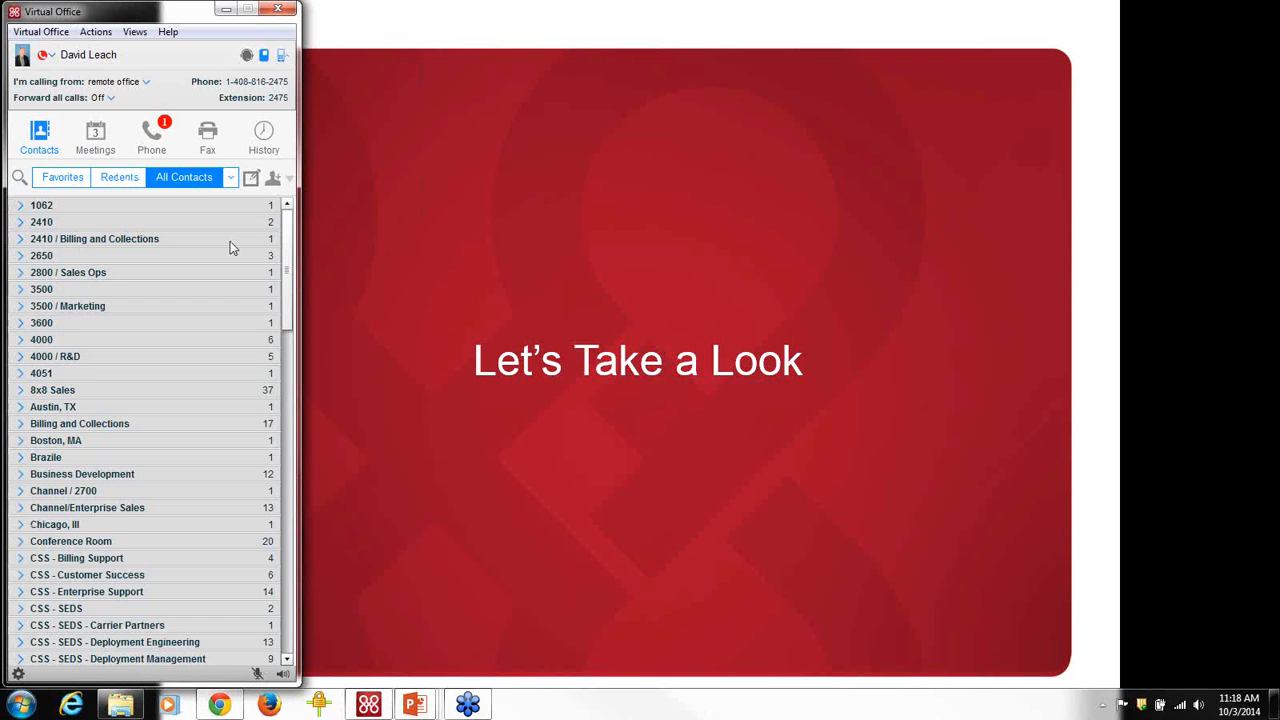
scroll(230, 250, down, 6)
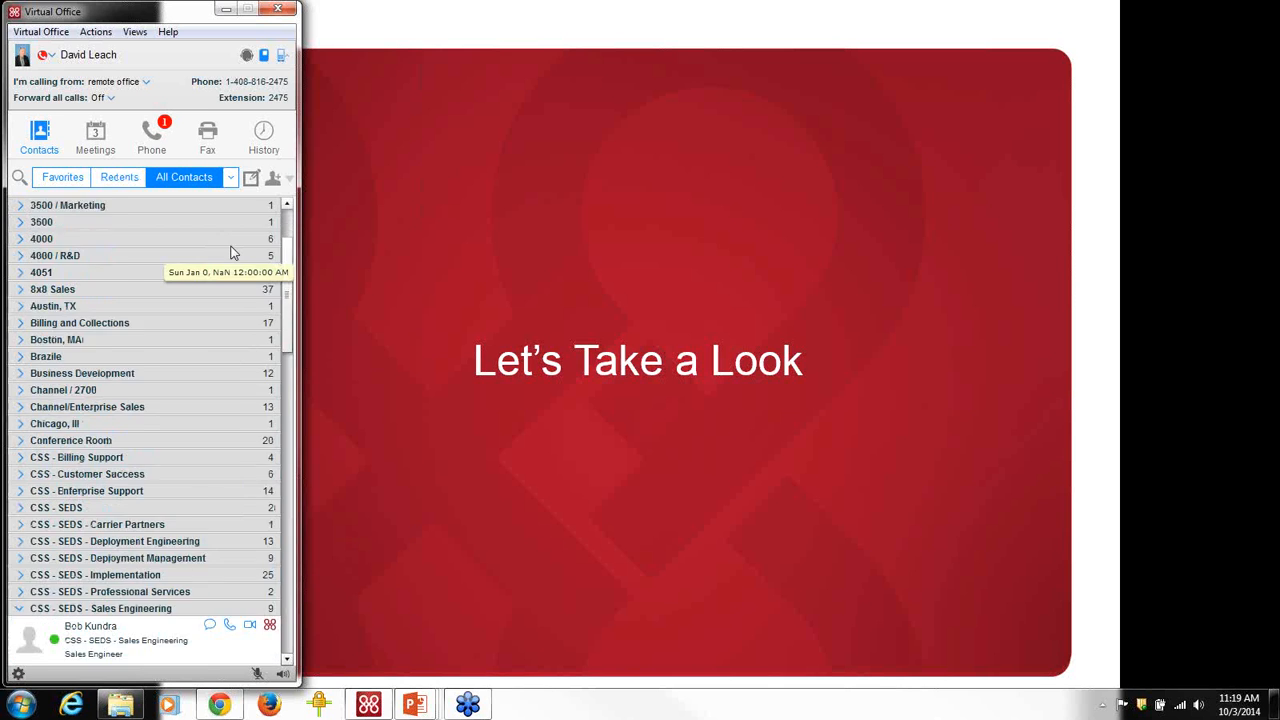
scroll(229, 256, down, 2)
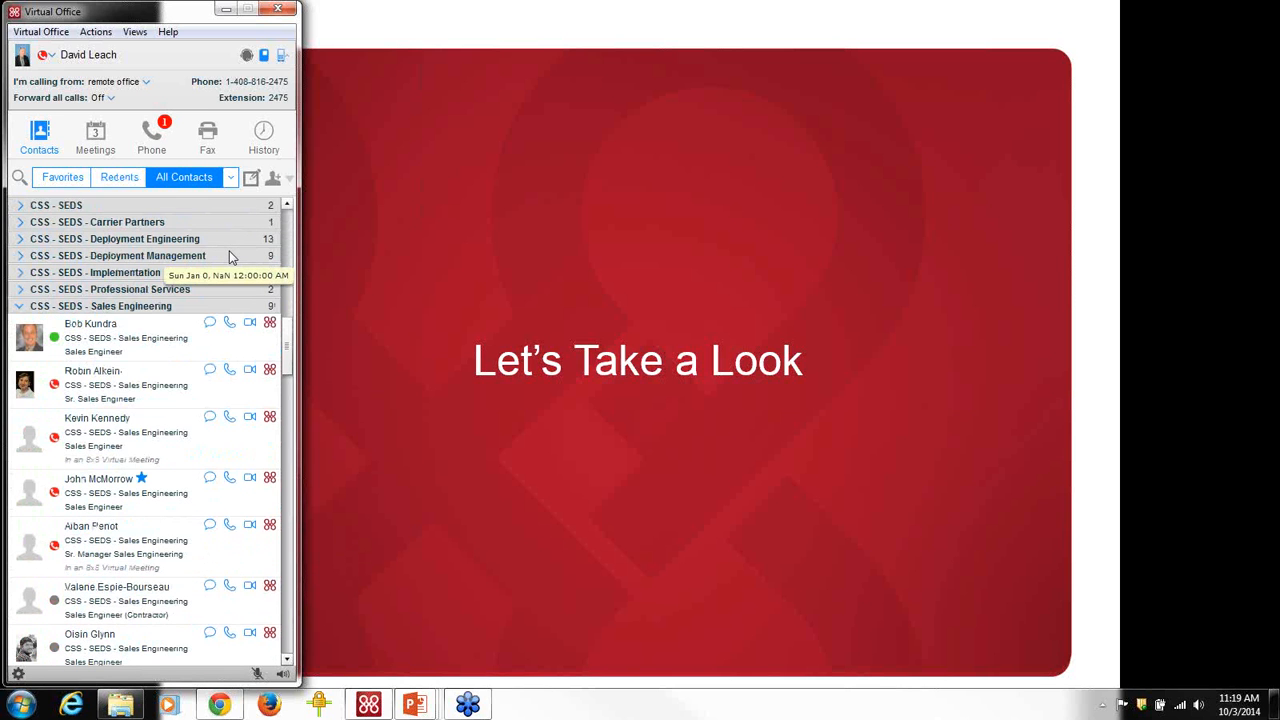
mouse_move(98, 337)
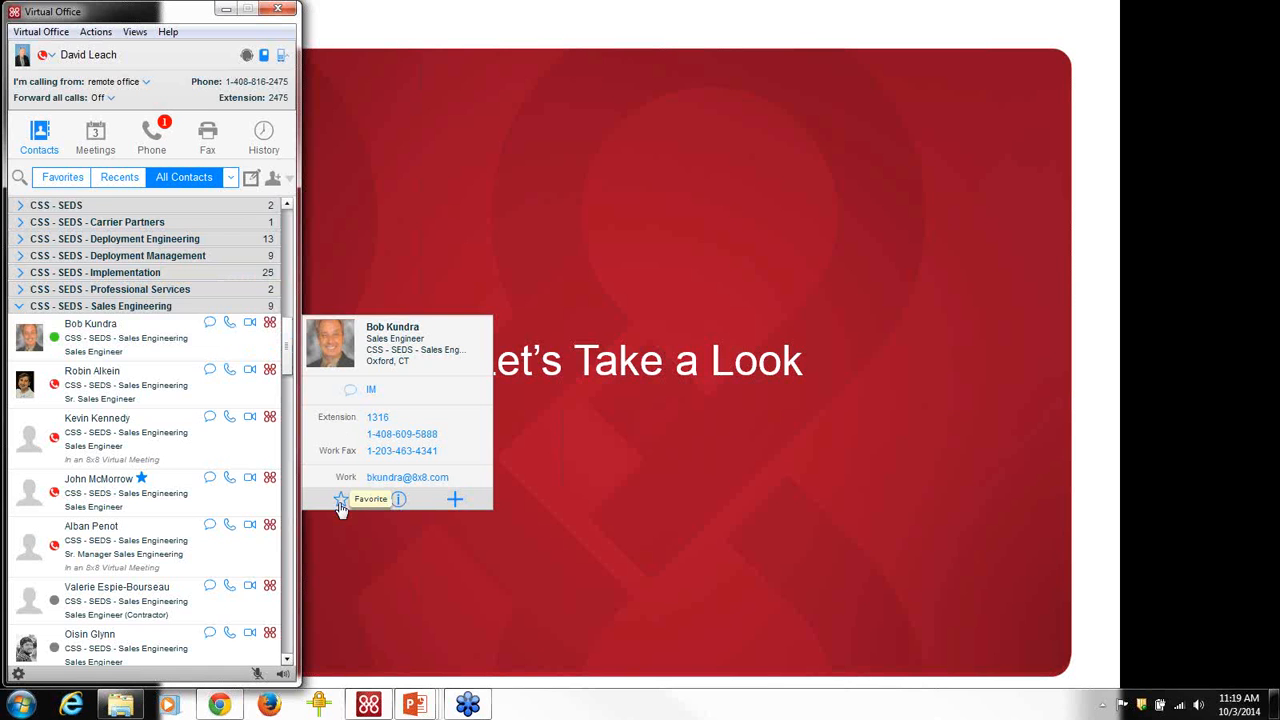
click(47, 182)
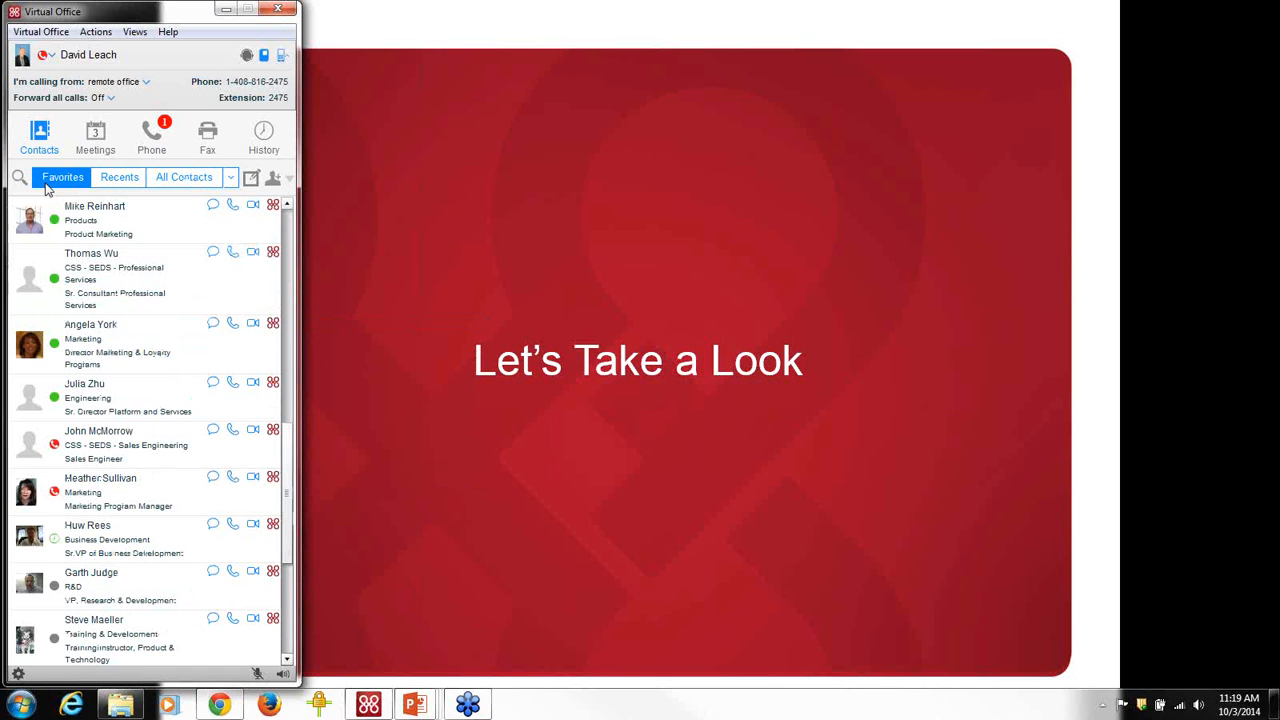
click(188, 182)
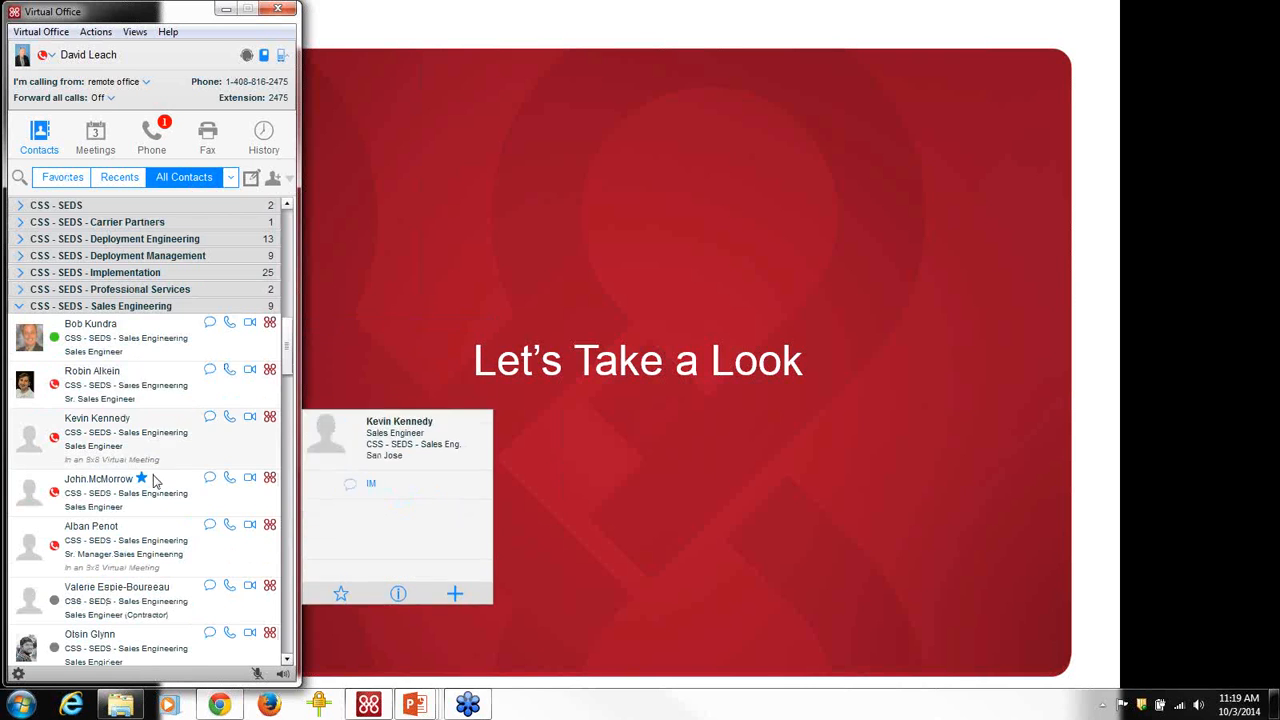
mouse_move(150, 480)
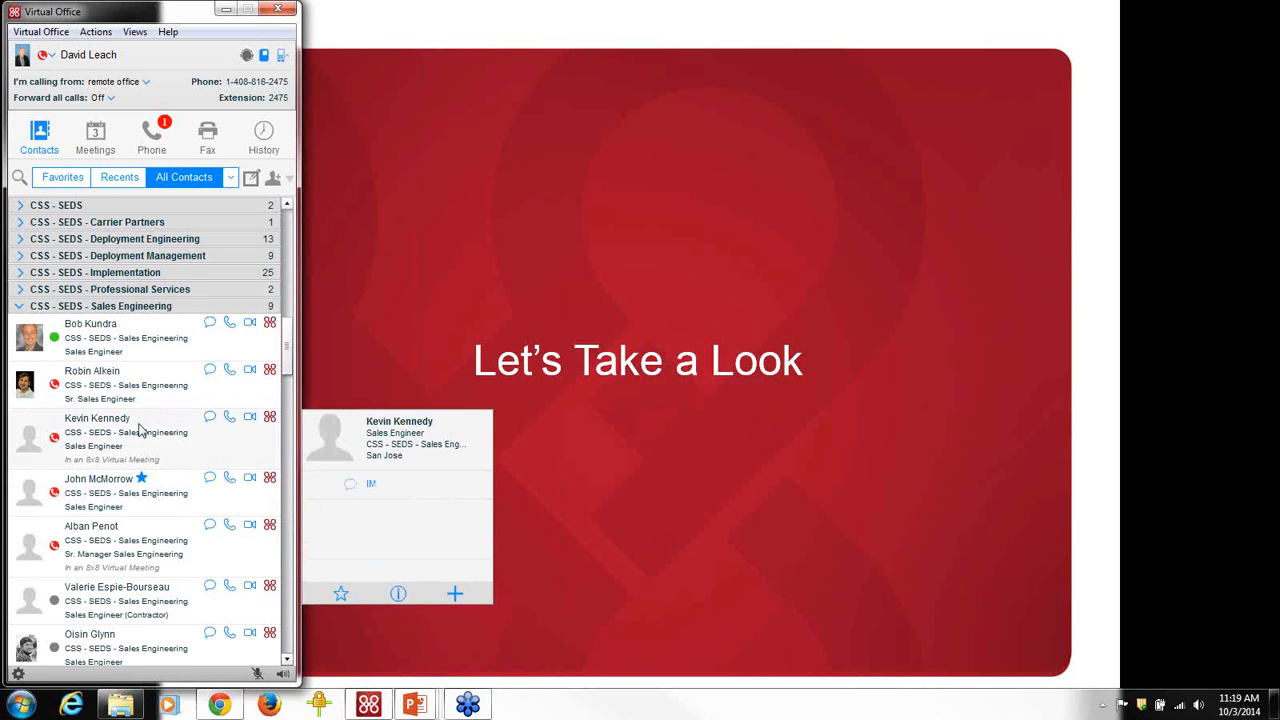
Return to the Favorites contact list.
click(56, 181)
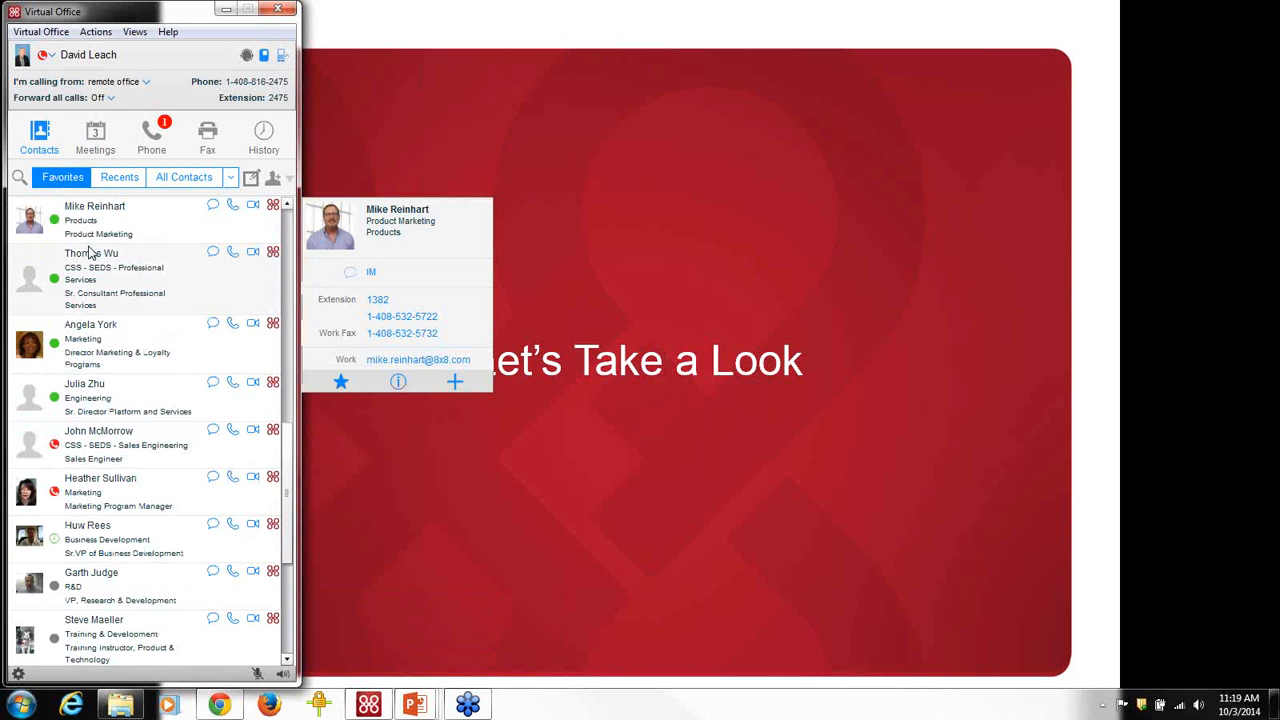
mouse_move(90, 253)
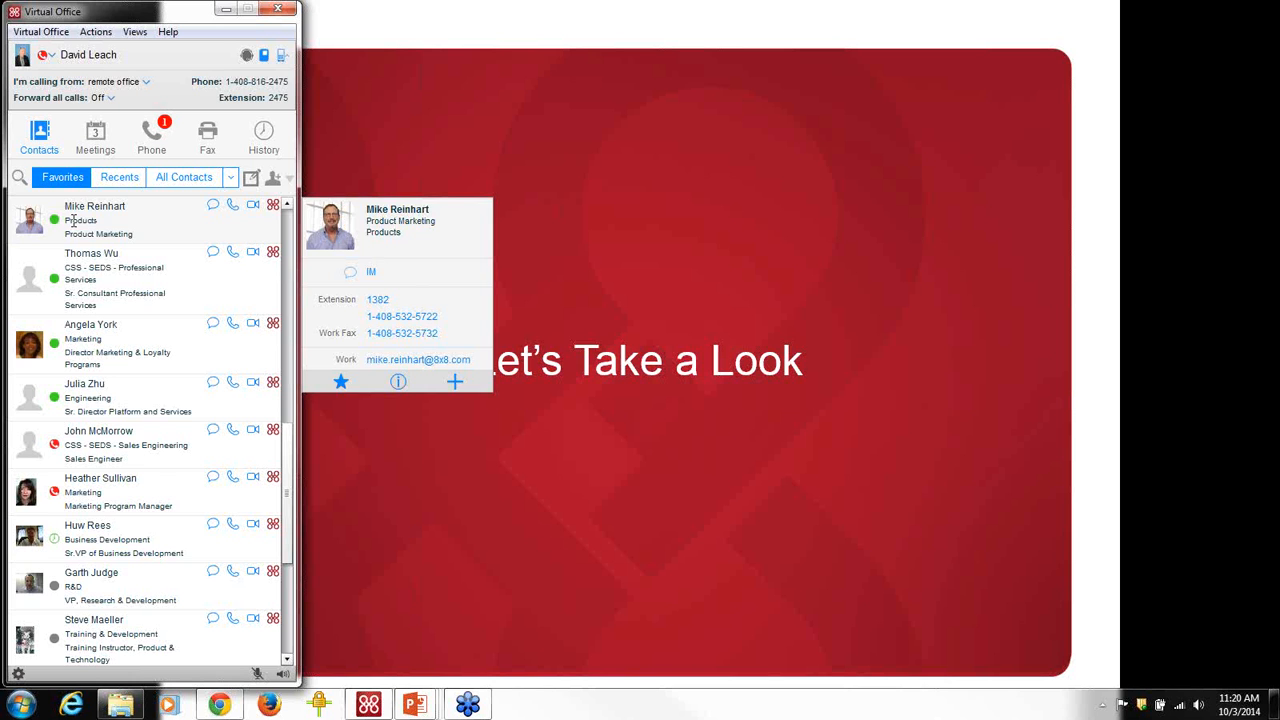
Create a new meeting in Meetings named 'Weekly Team meeting' and select its From date.
click(96, 140)
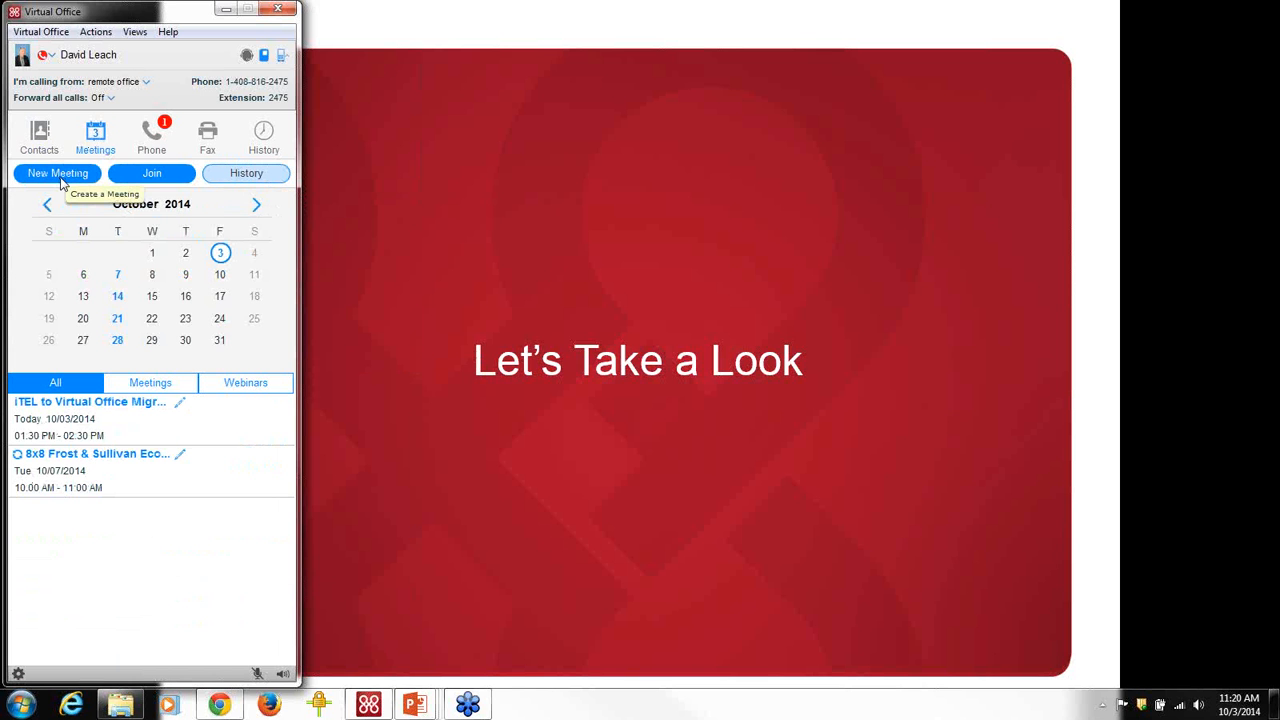
click(62, 180)
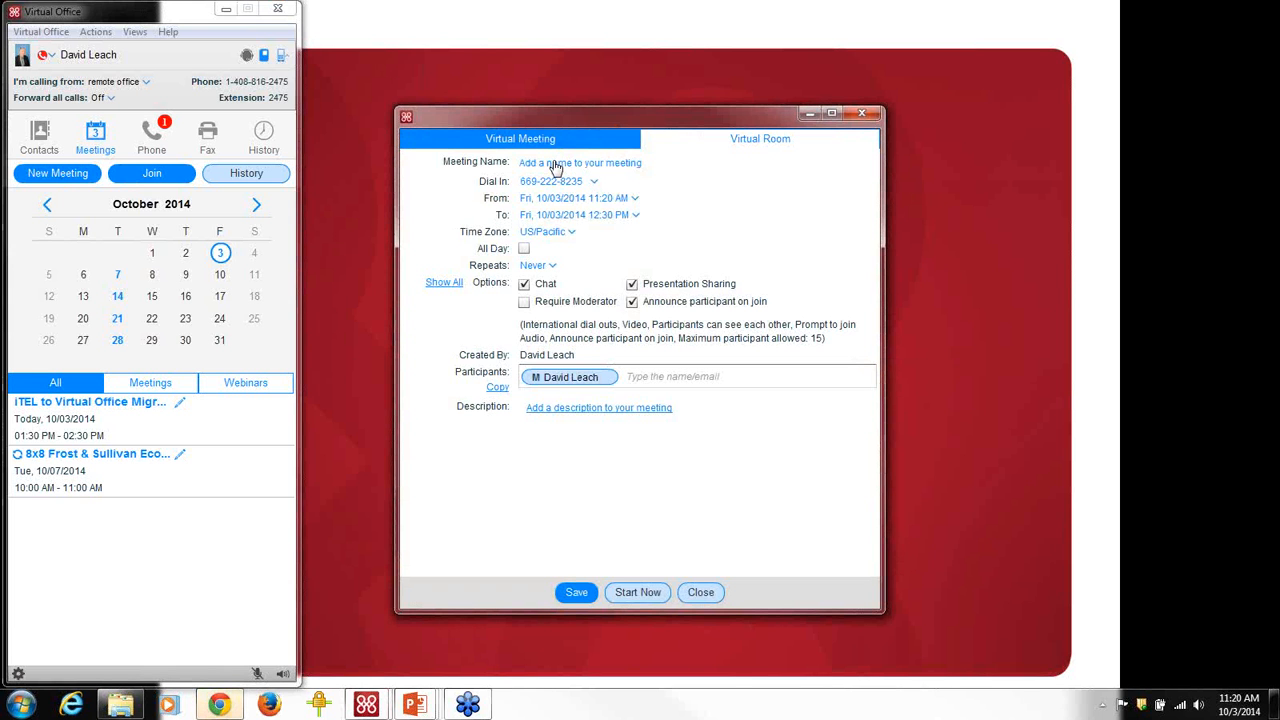
click(552, 160)
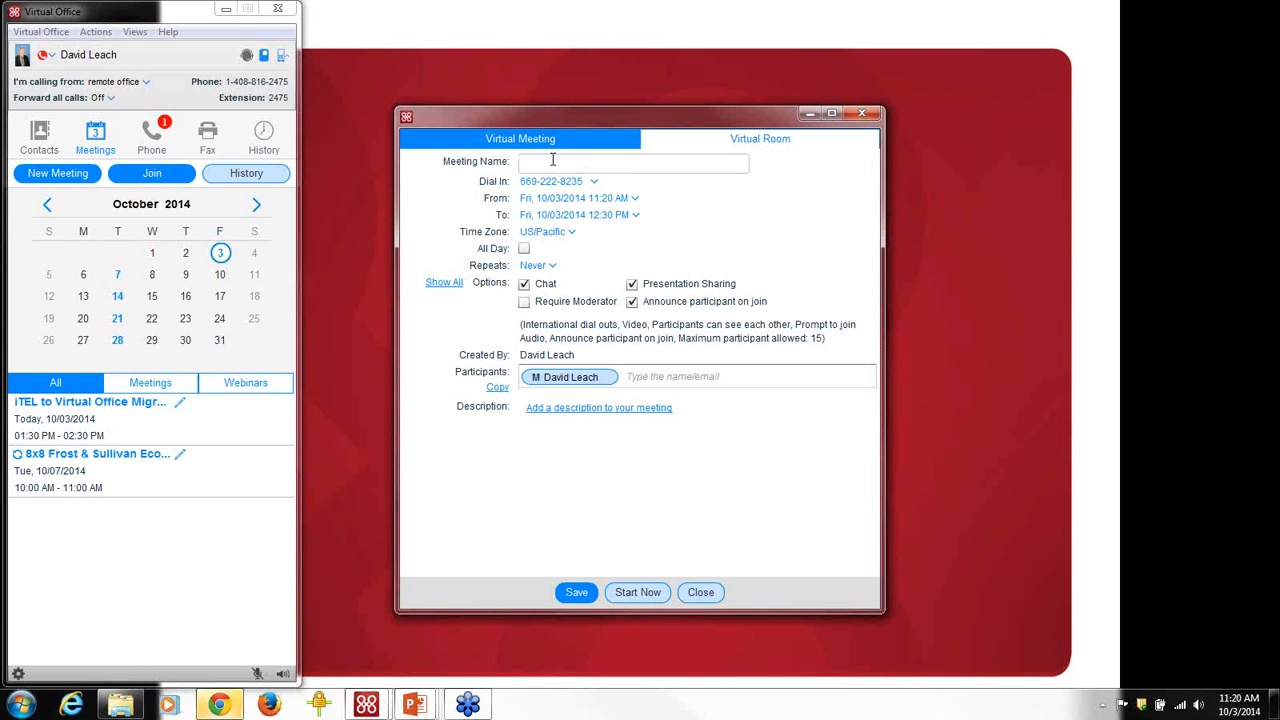
text(Weekly Team meeting)
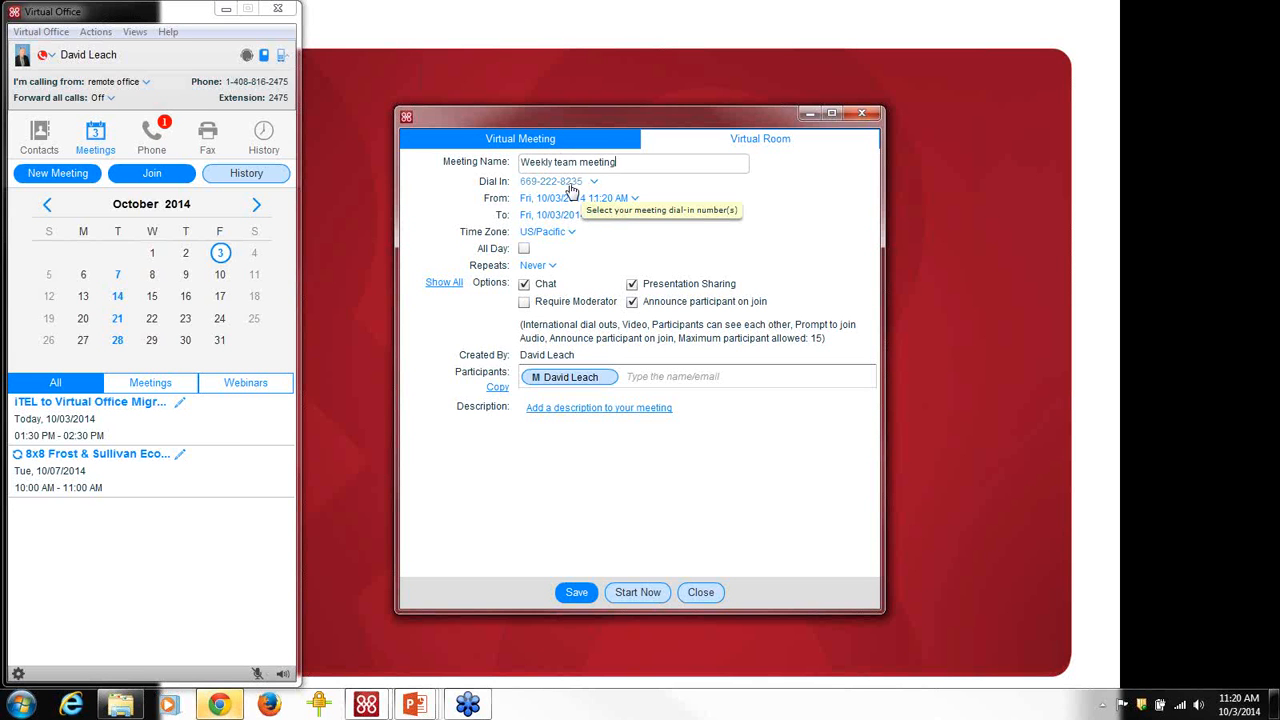
click(620, 200)
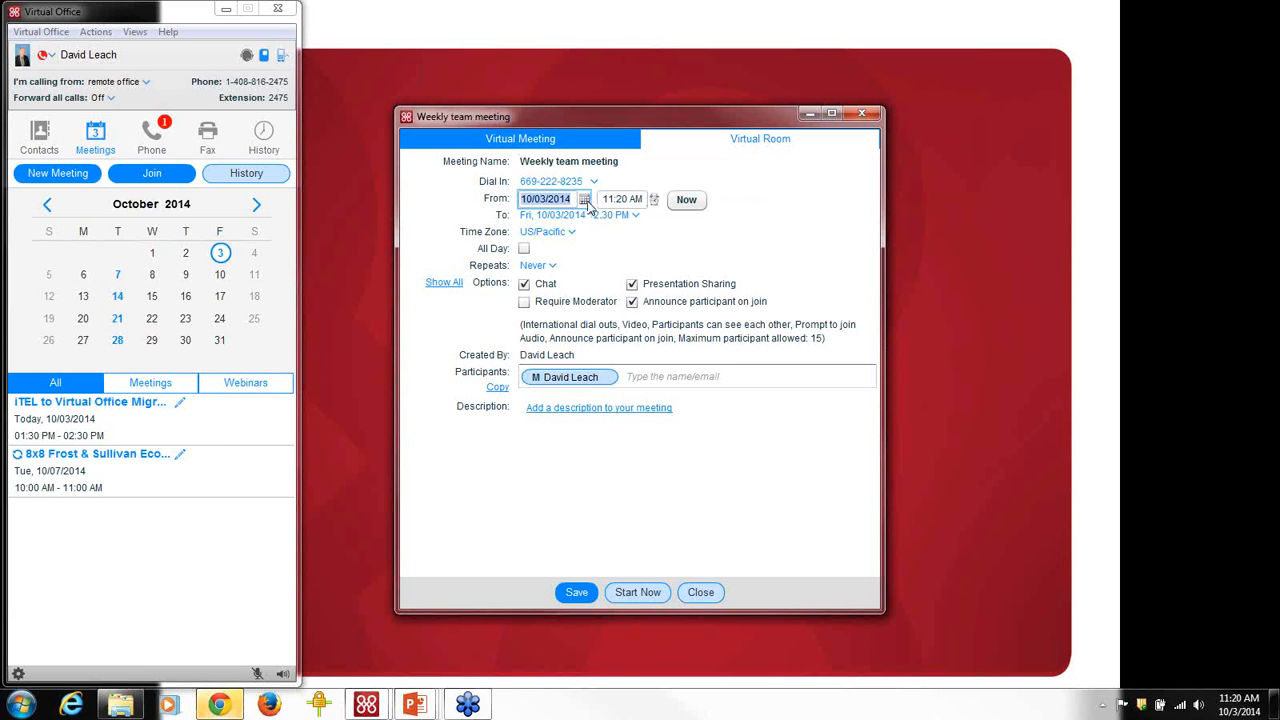
Set the meeting's start date to Friday, October 3, 2014 from the calendar.
click(584, 200)
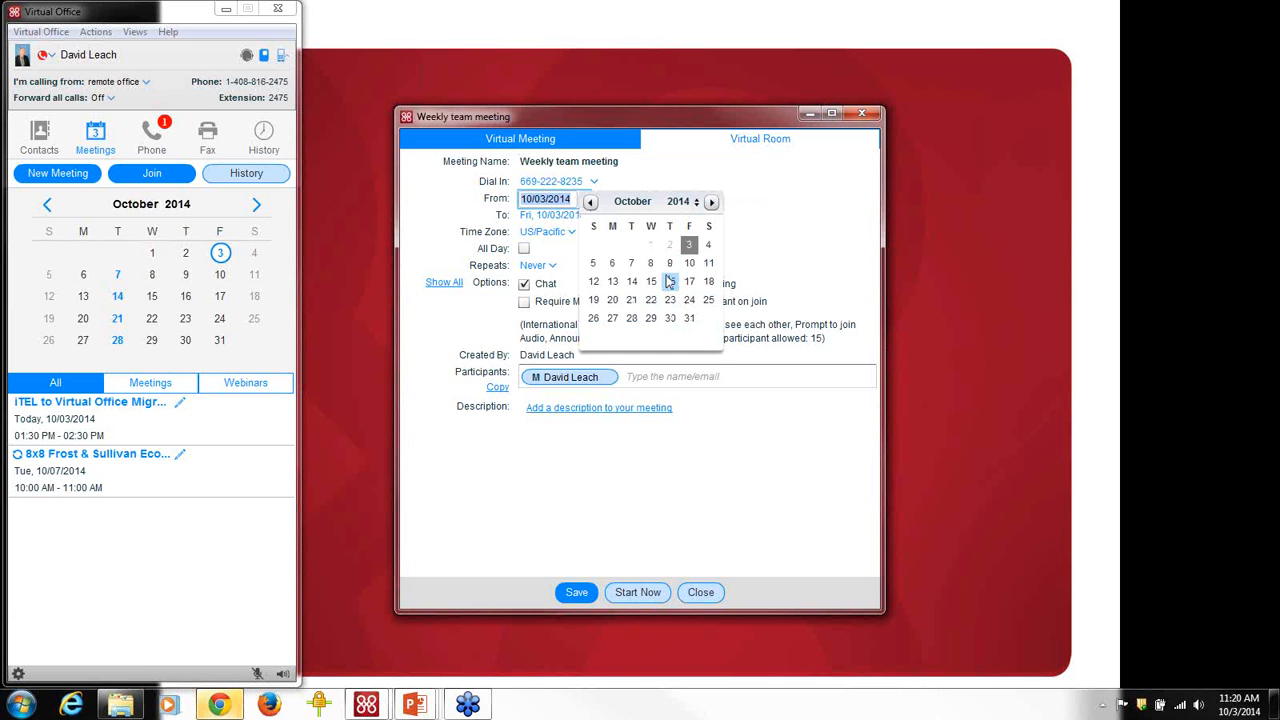
click(662, 190)
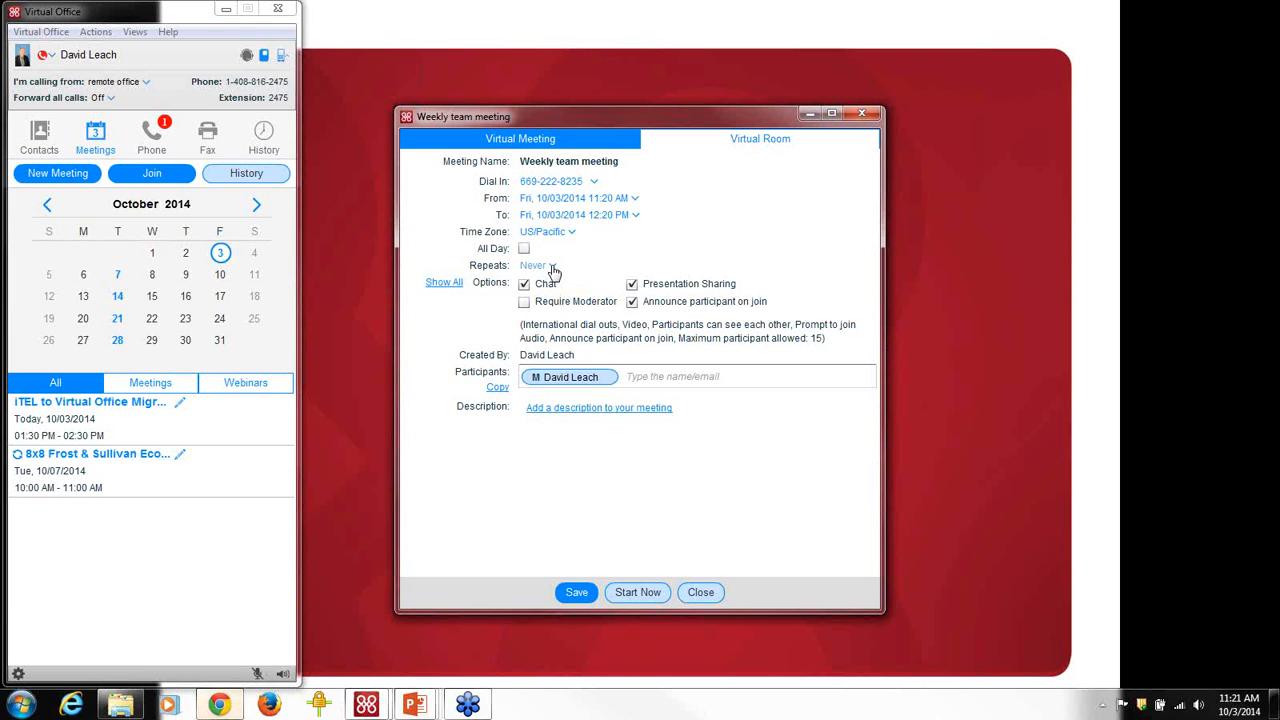
Make the meeting repeat every week on Friday.
click(552, 268)
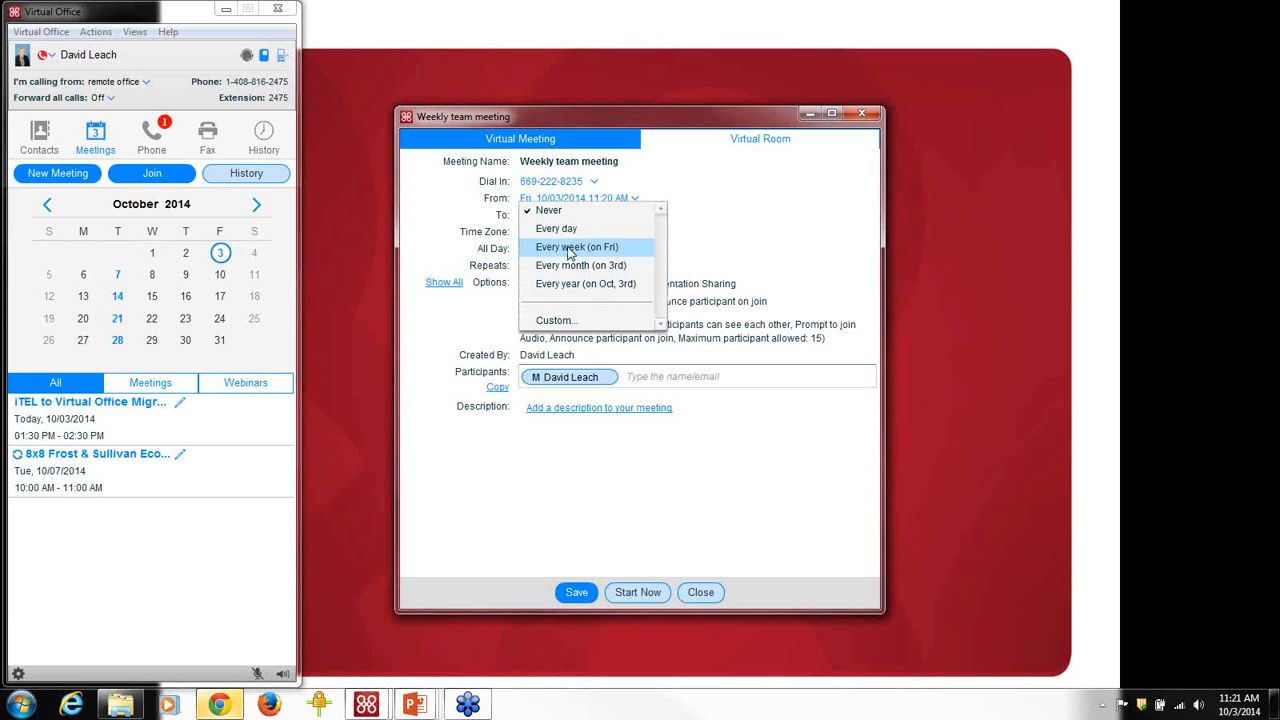
click(570, 249)
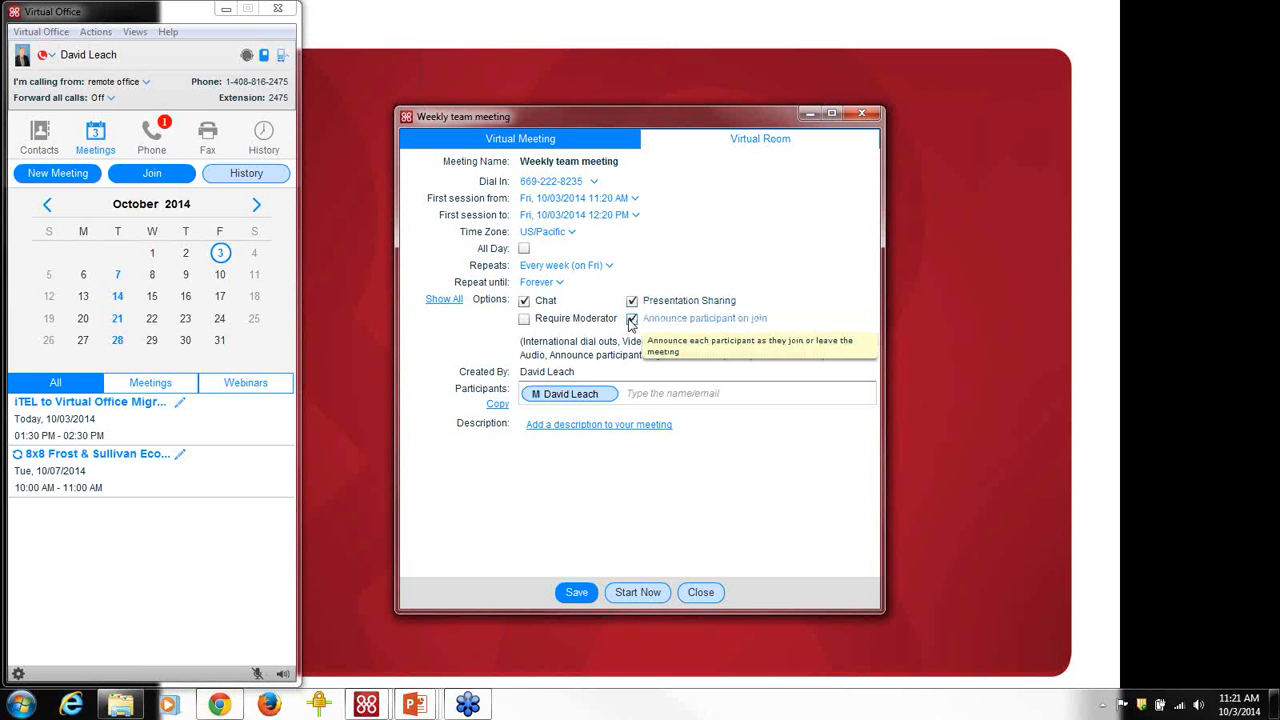
Turn off 'Announce participant on join' for the Weekly team meeting.
click(632, 320)
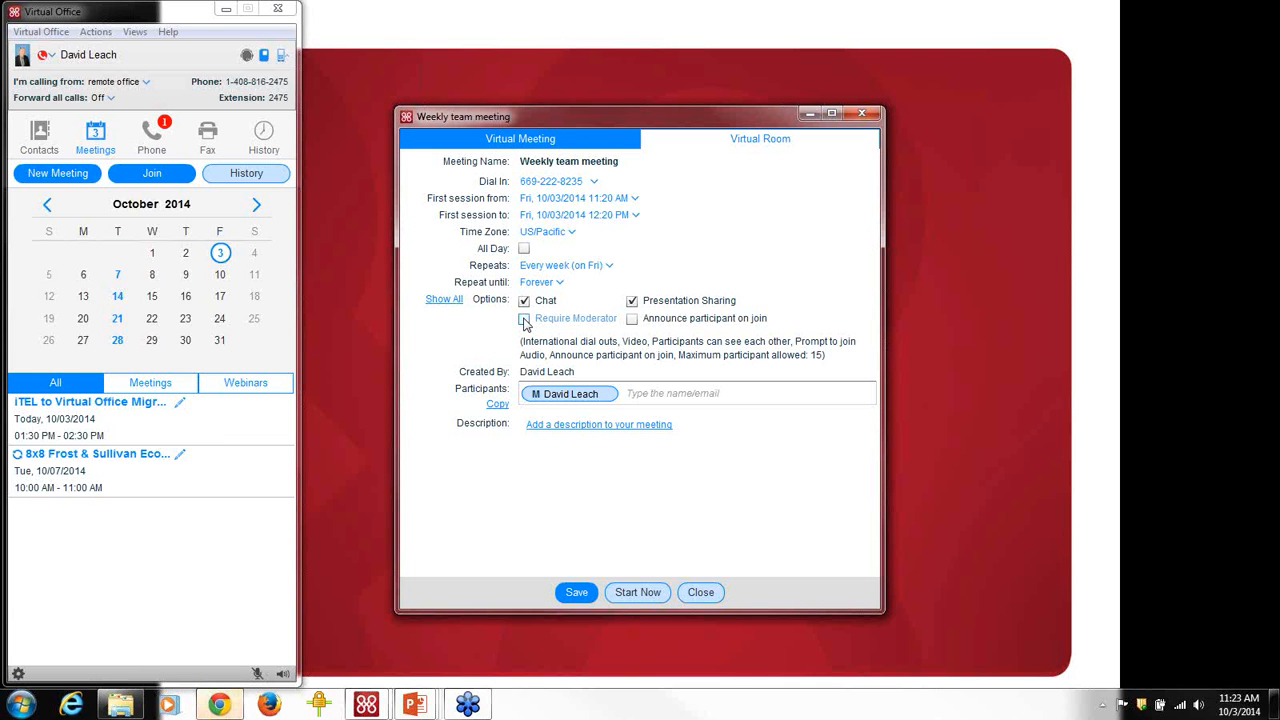
Add three colleagues as meeting participants, choosing each from the autocomplete suggestions.
click(646, 392)
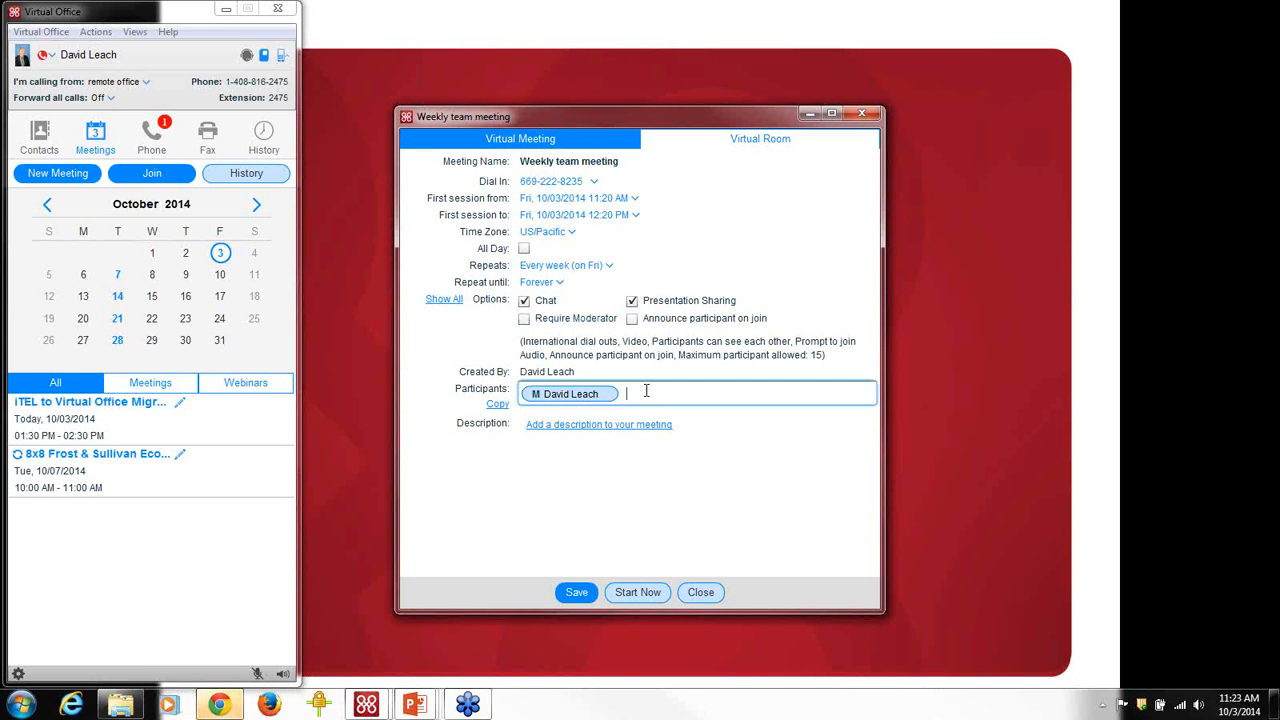
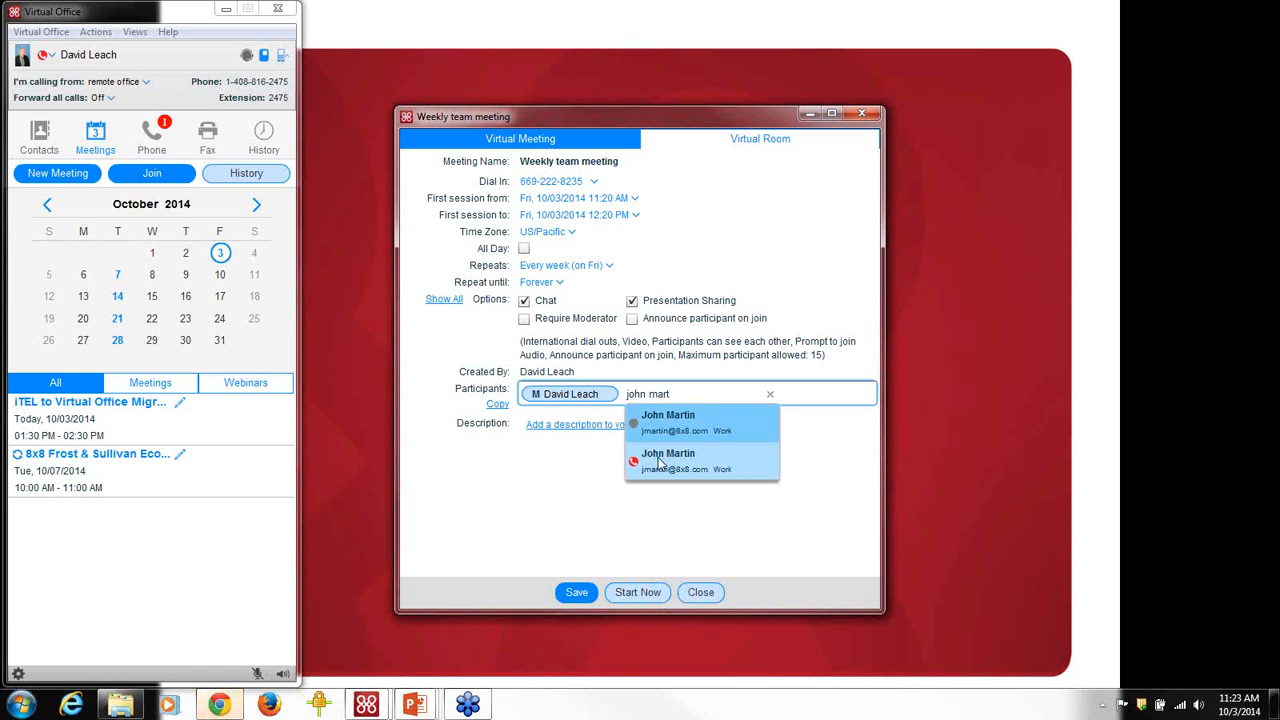
click(660, 460)
text(Heather)
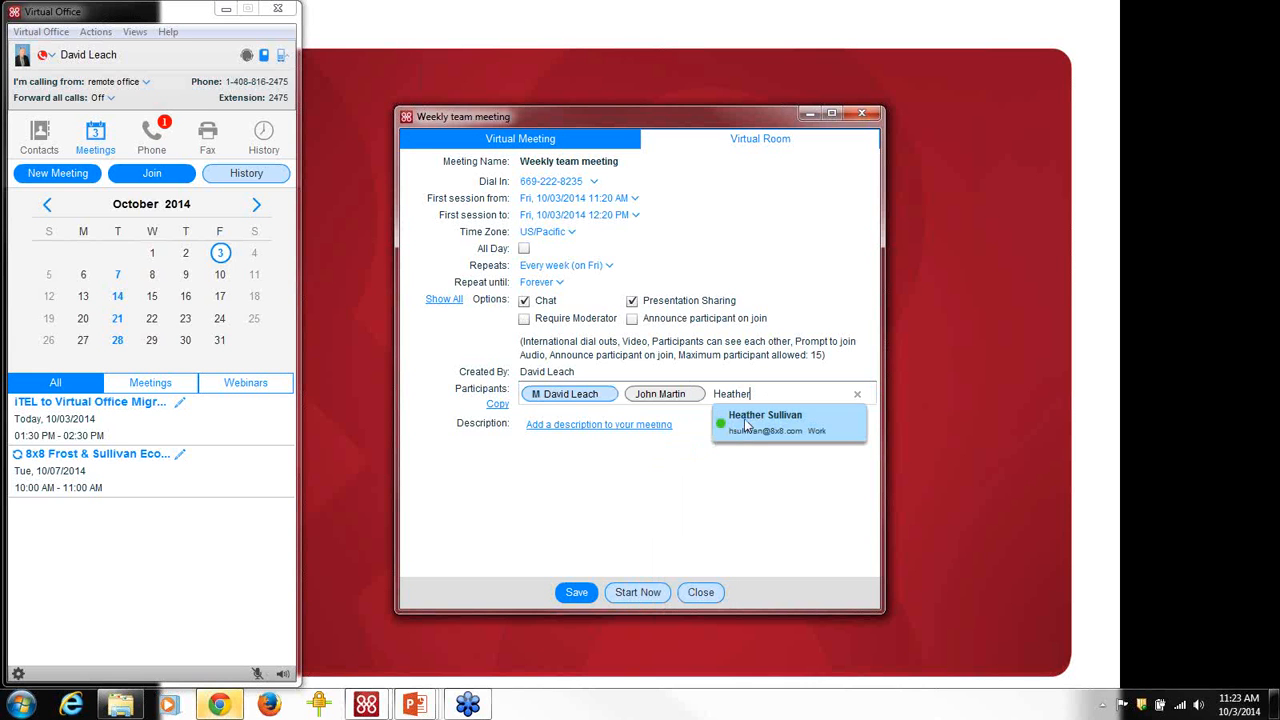
click(745, 420)
text(Dav)
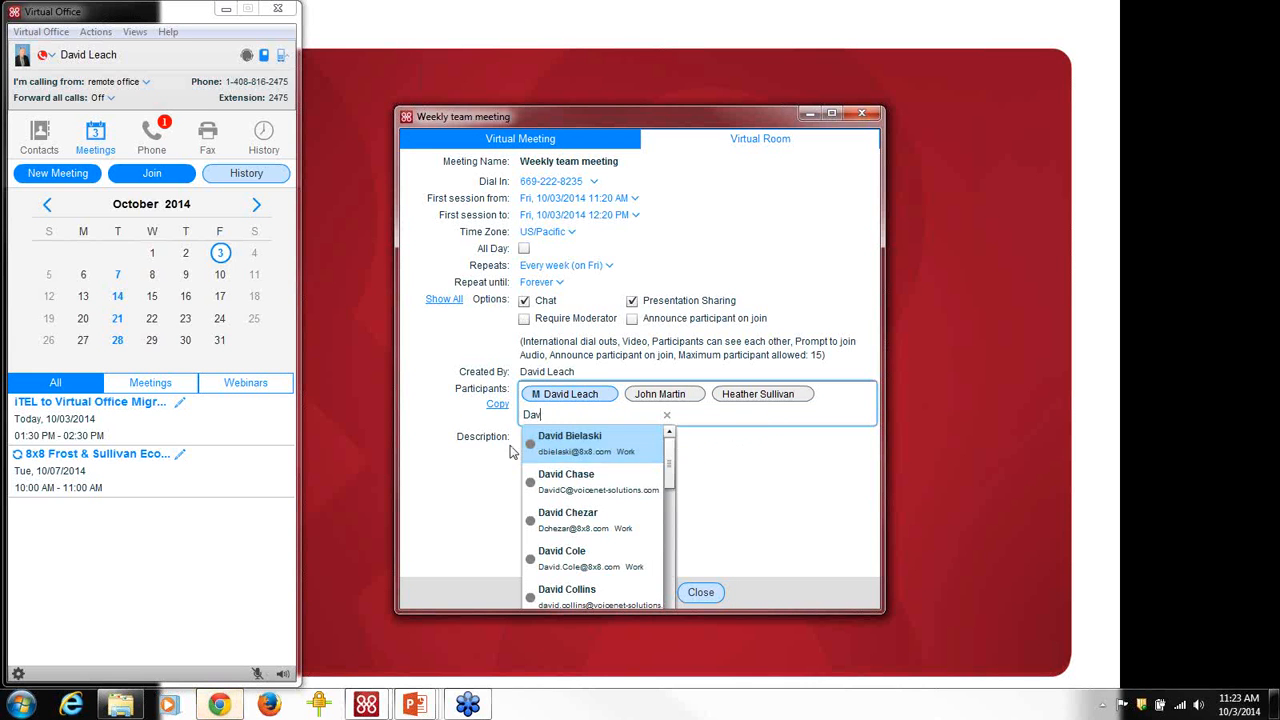
click(570, 480)
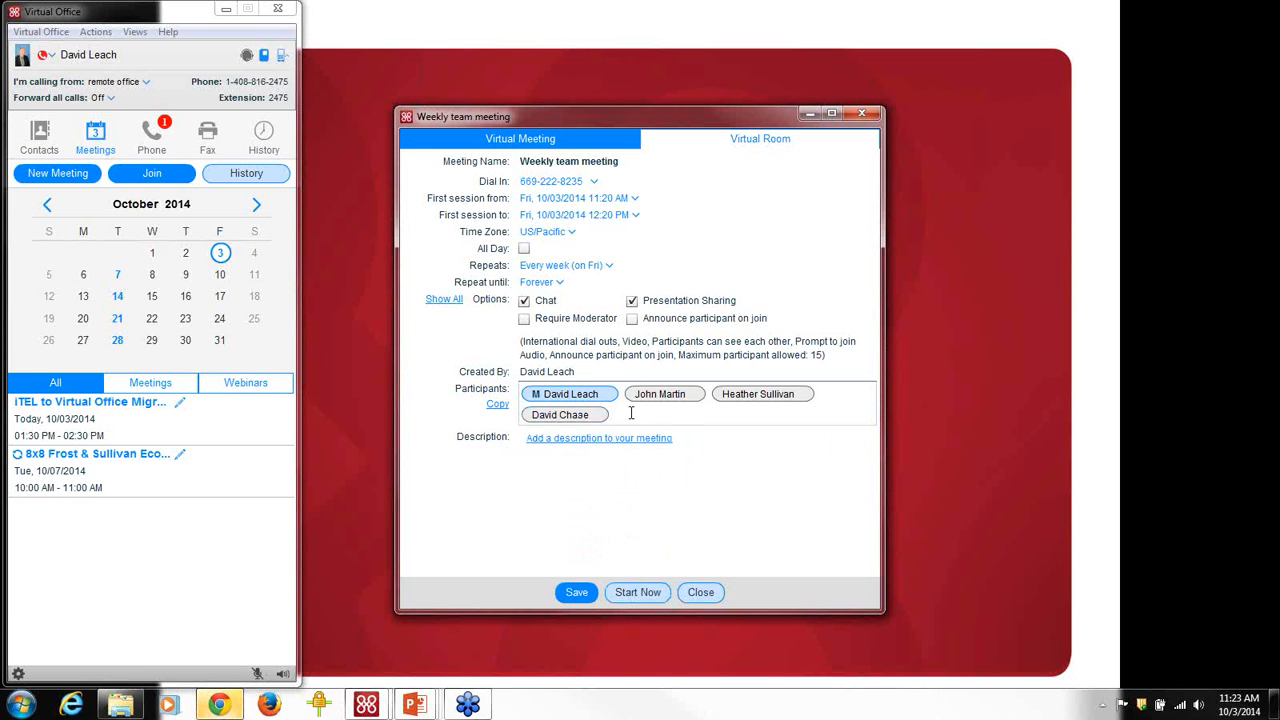
Add an outside guest's e-mail address and make one invited colleague a moderator.
text(John s)
text(mith)
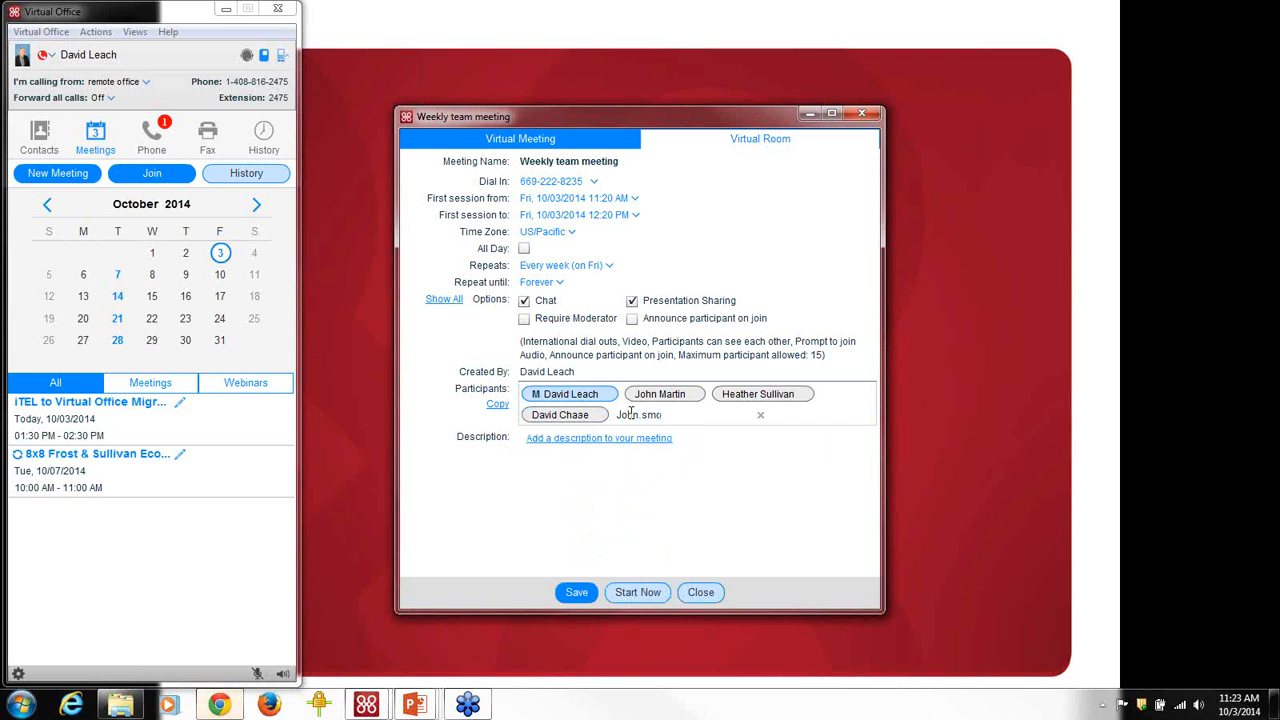
text(@acme.com)
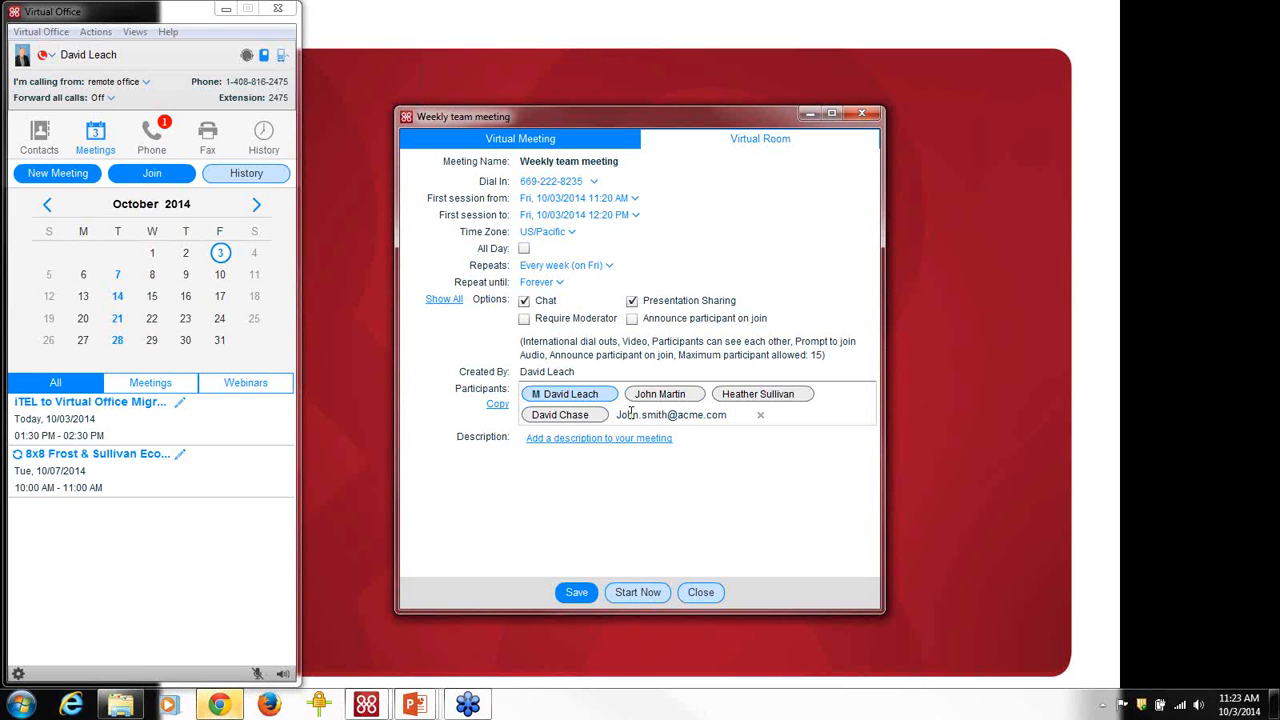
click(781, 399)
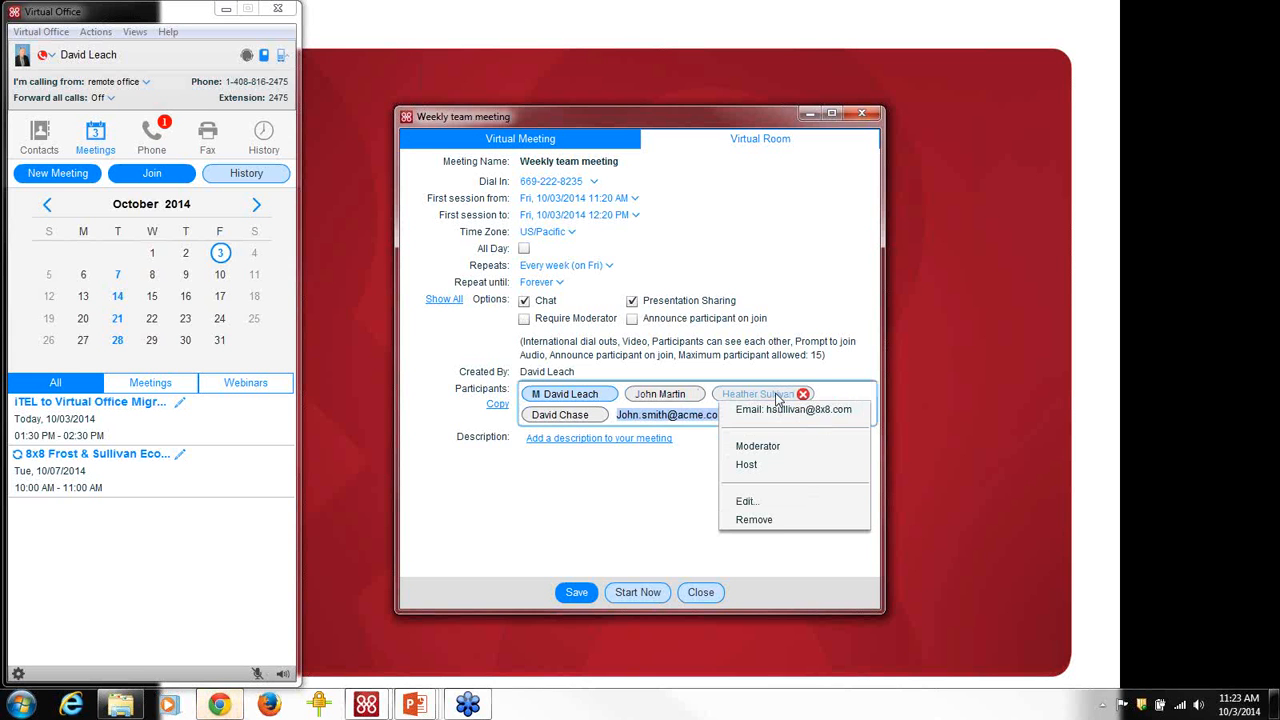
click(757, 450)
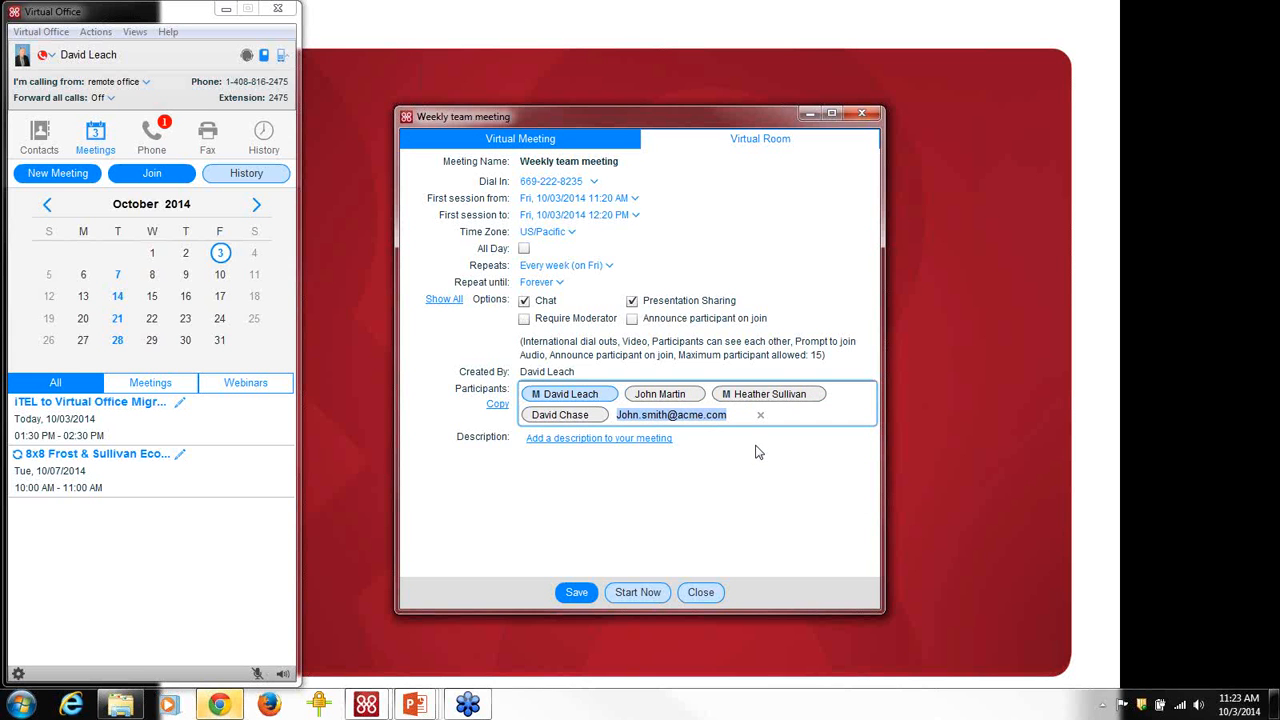
Close the Weekly team meeting dialog to return to the meetings calendar.
mouse_move(577, 420)
click(703, 593)
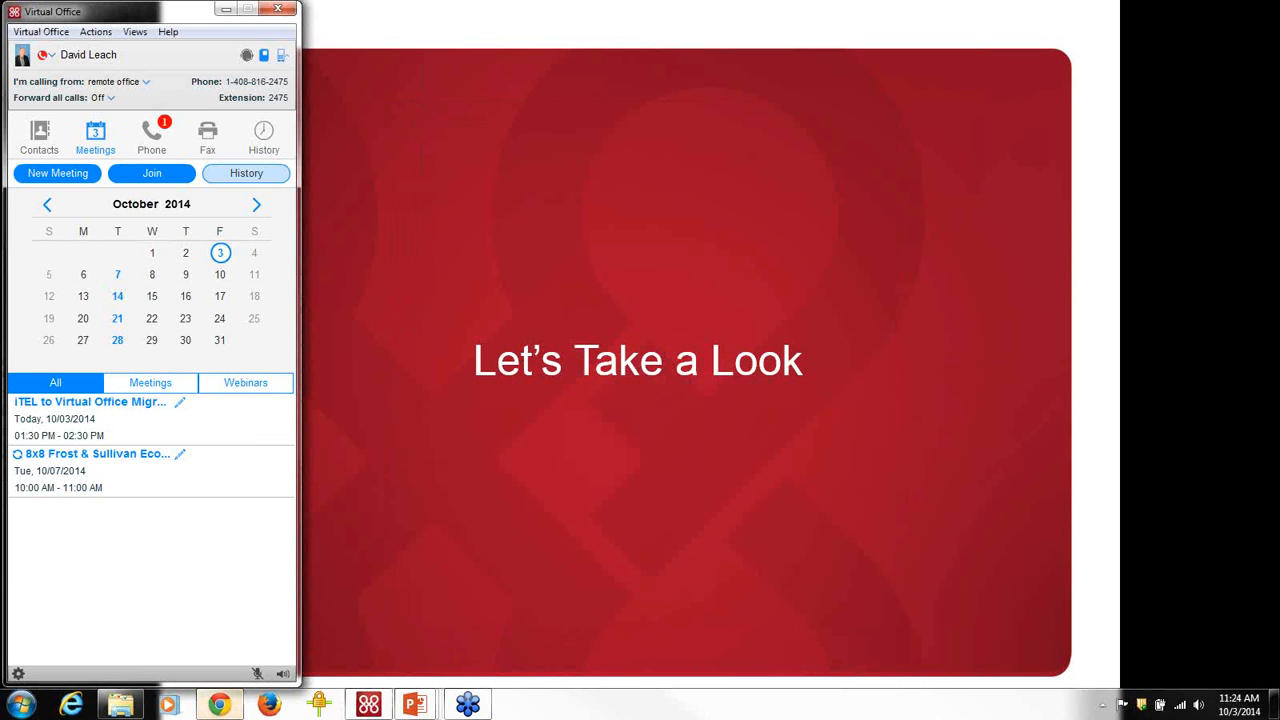
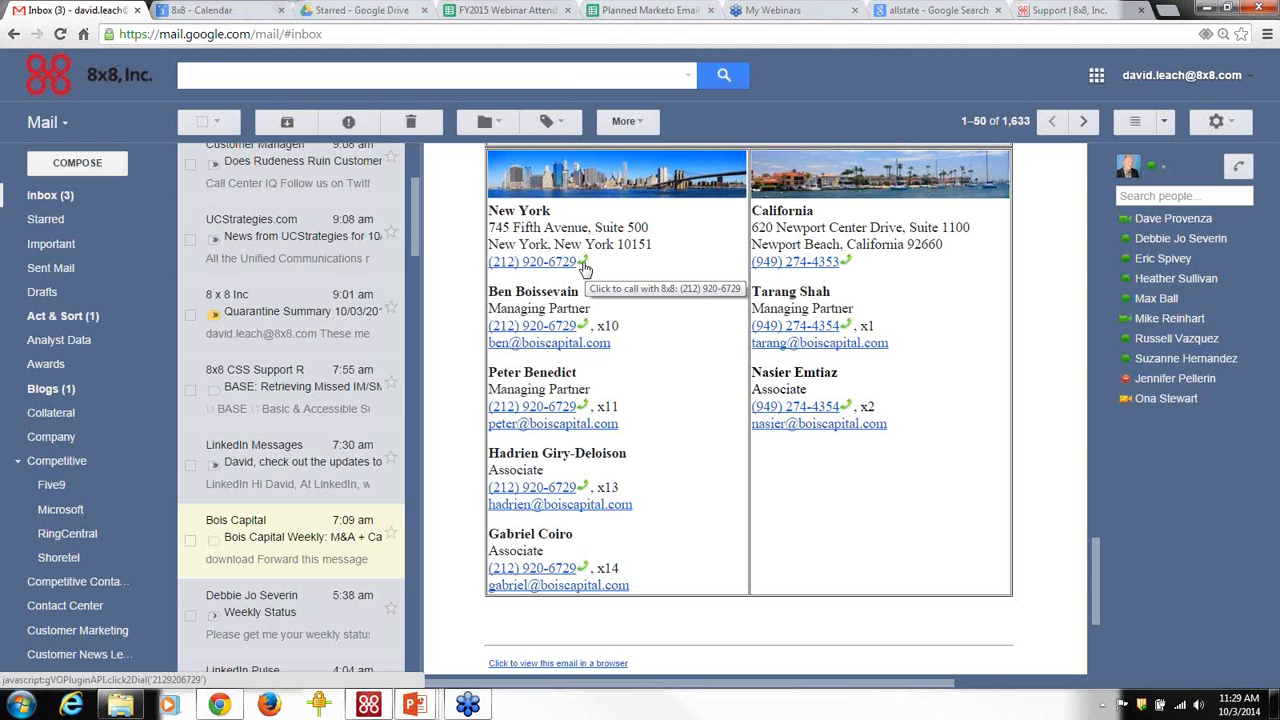
Switch to the 'allstate - Google Search' browser tab.
click(930, 12)
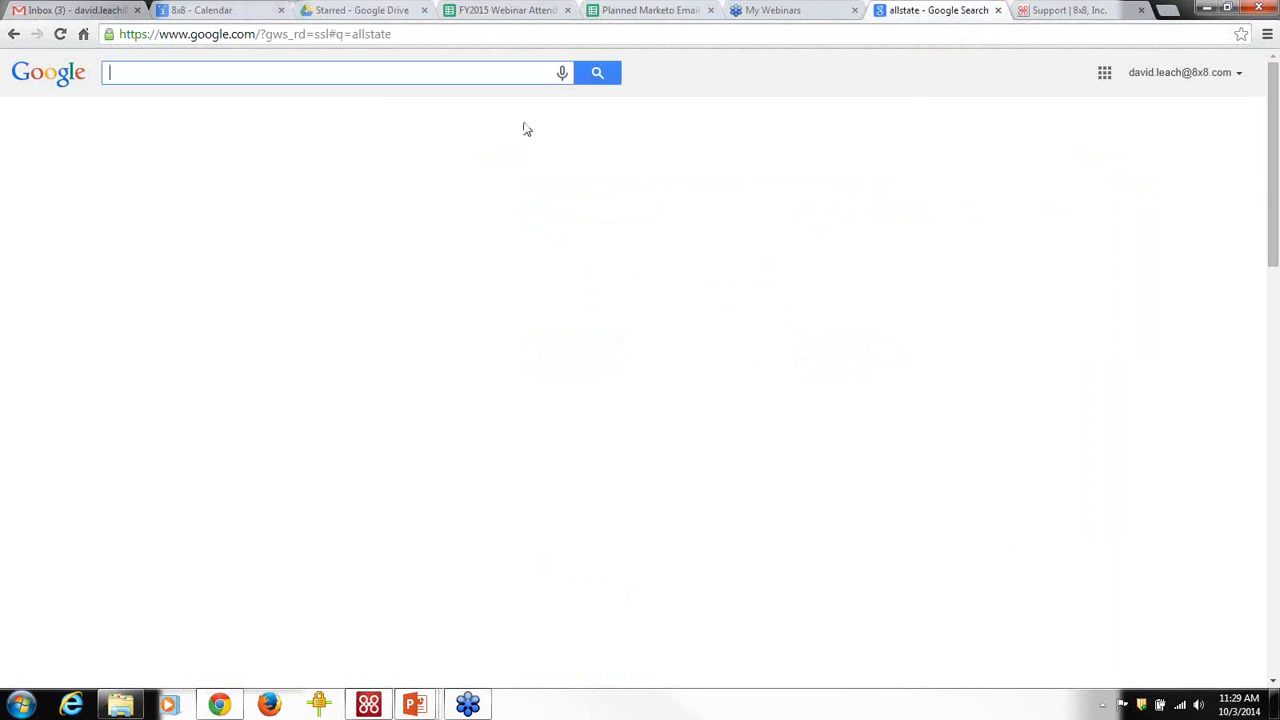
Search Google for 'allstate' to show click-to-call numbers in the results, then switch to the 8x8 support tab.
text(a)
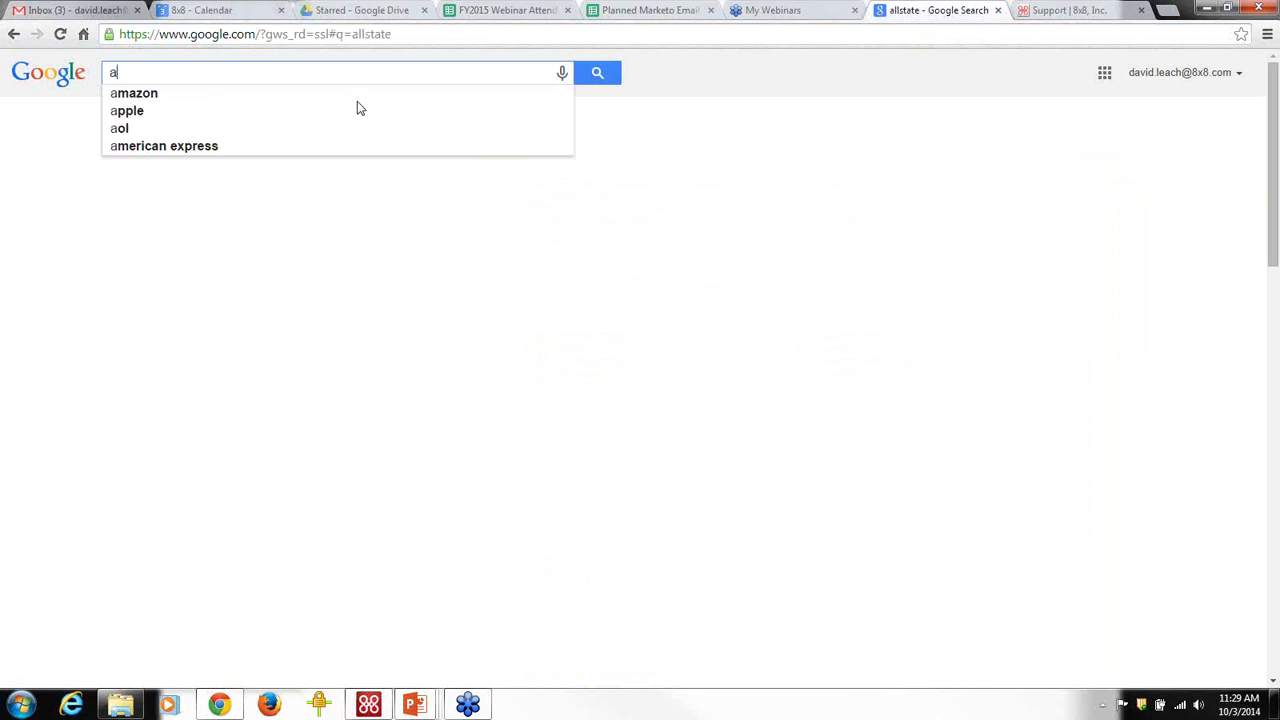
text(llstate)
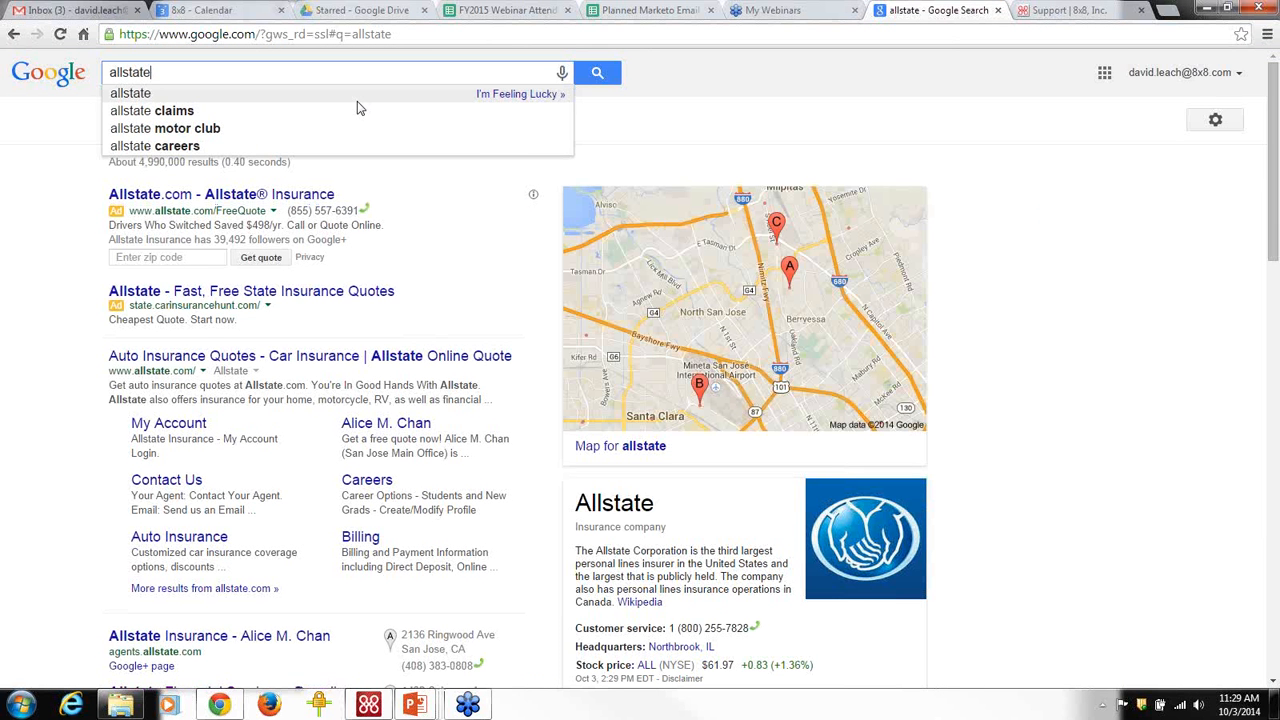
key(Return)
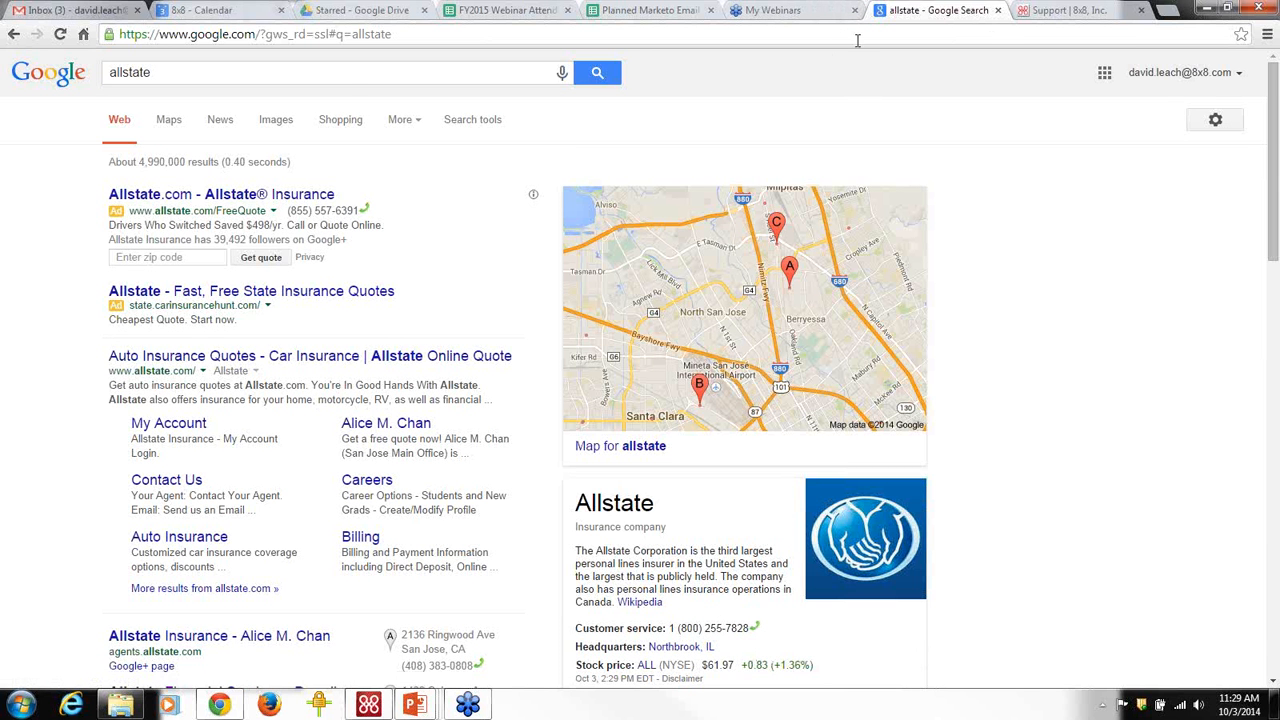
click(1045, 16)
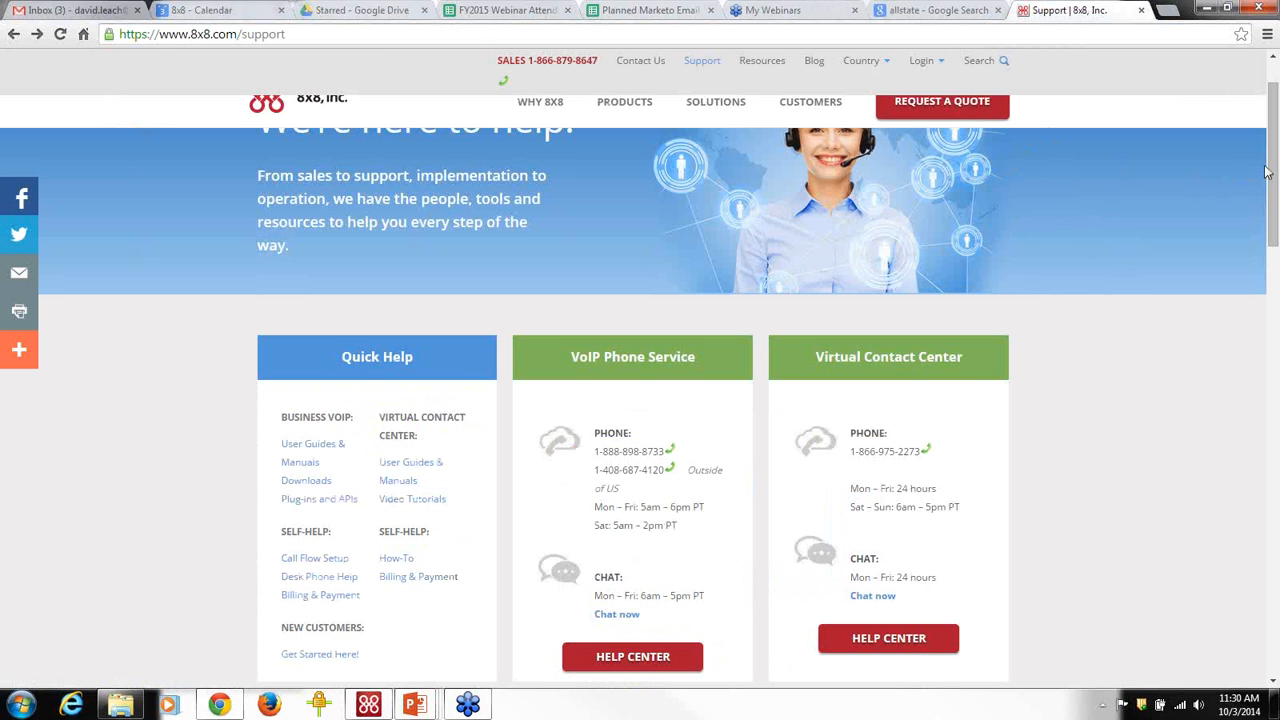
From 8x8 Support's Quick Help, open the Business VoIP Plugins and APIs page.
drag(1266, 172, 1266, 150)
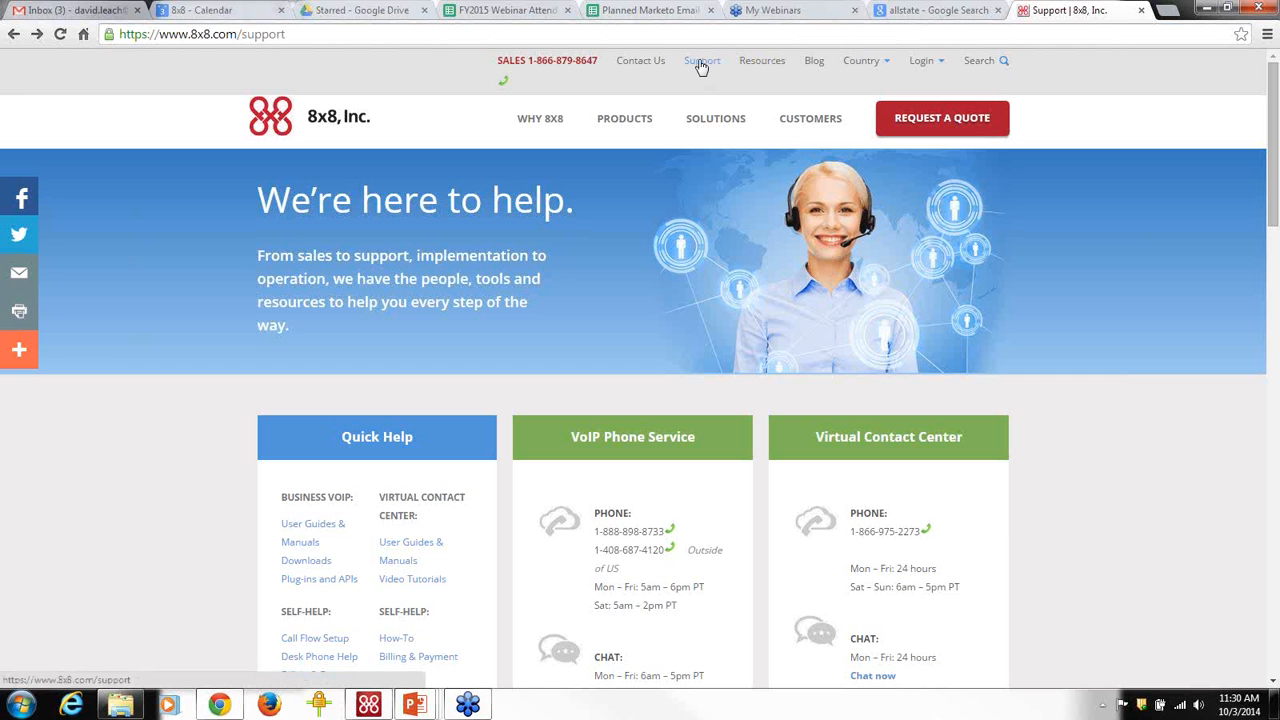
click(701, 62)
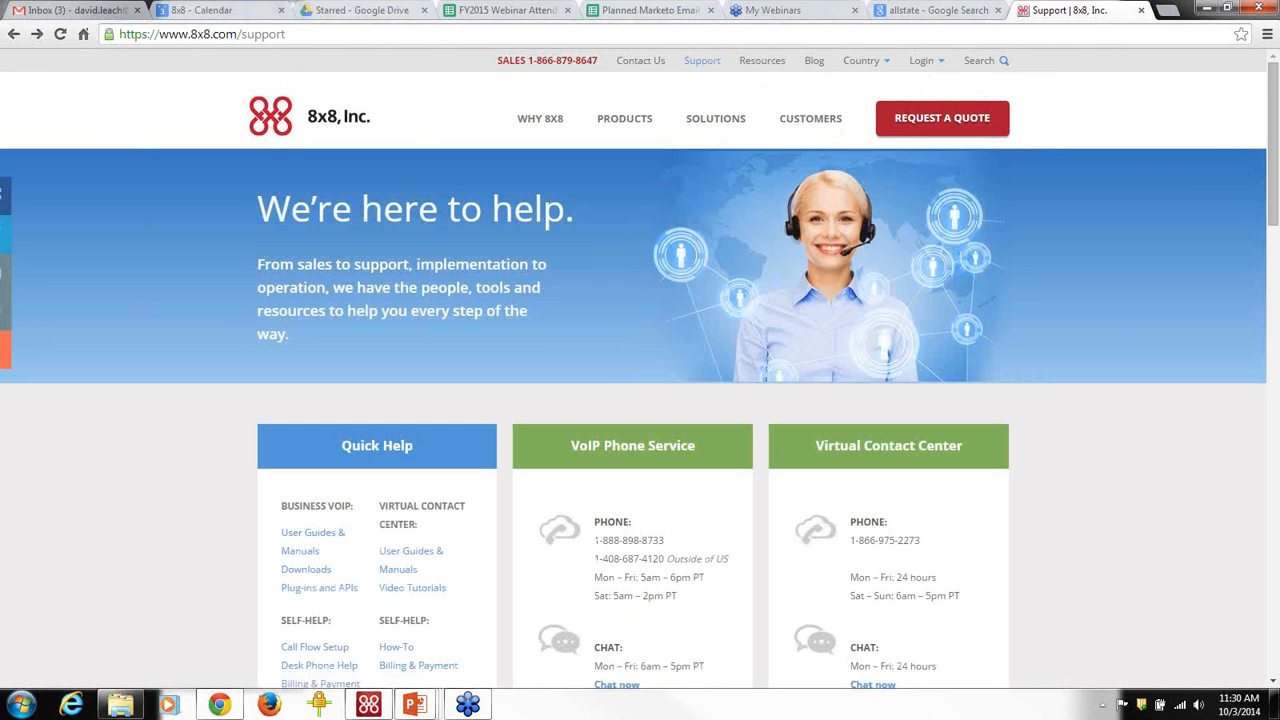
scroll(1250, 180, down, 3)
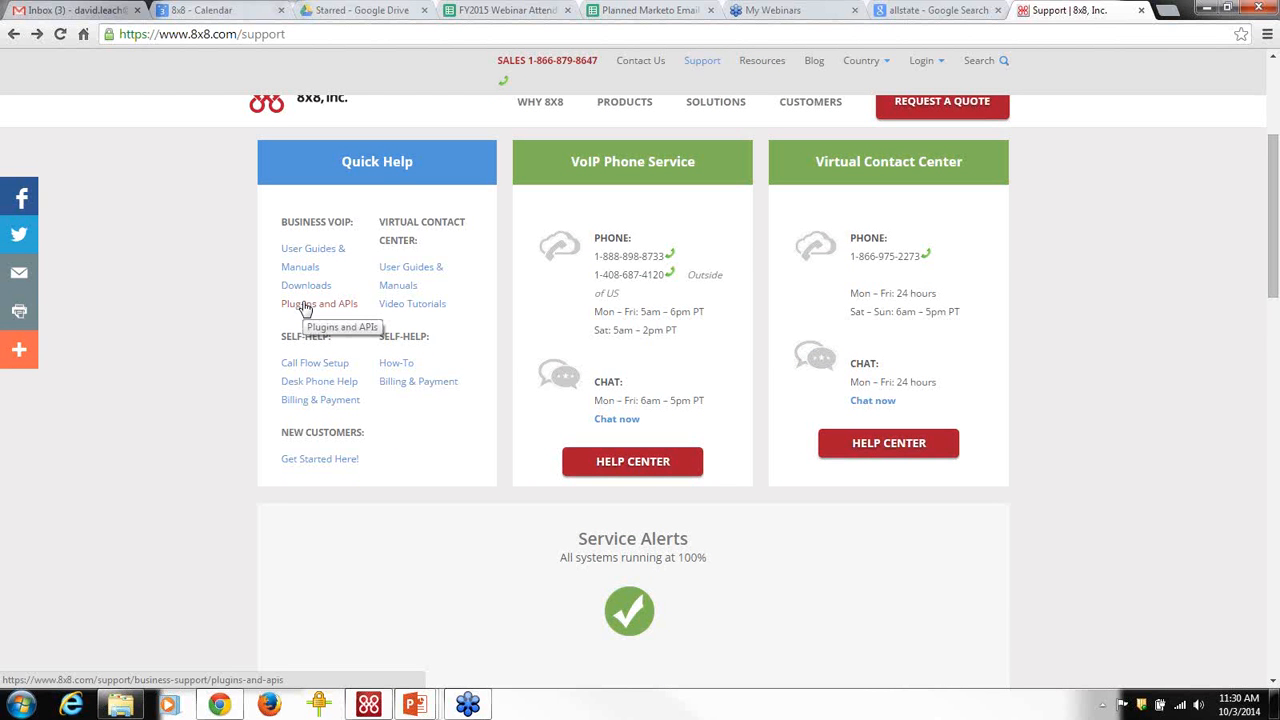
click(305, 306)
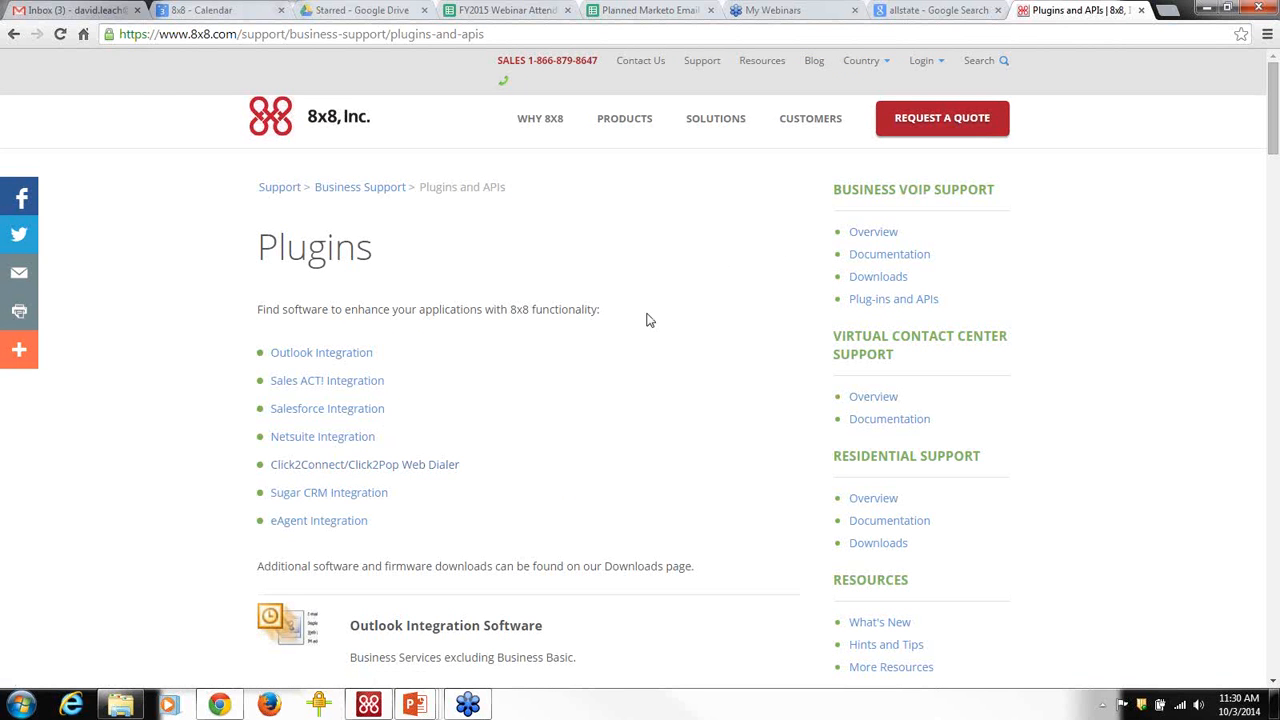
click(1166, 12)
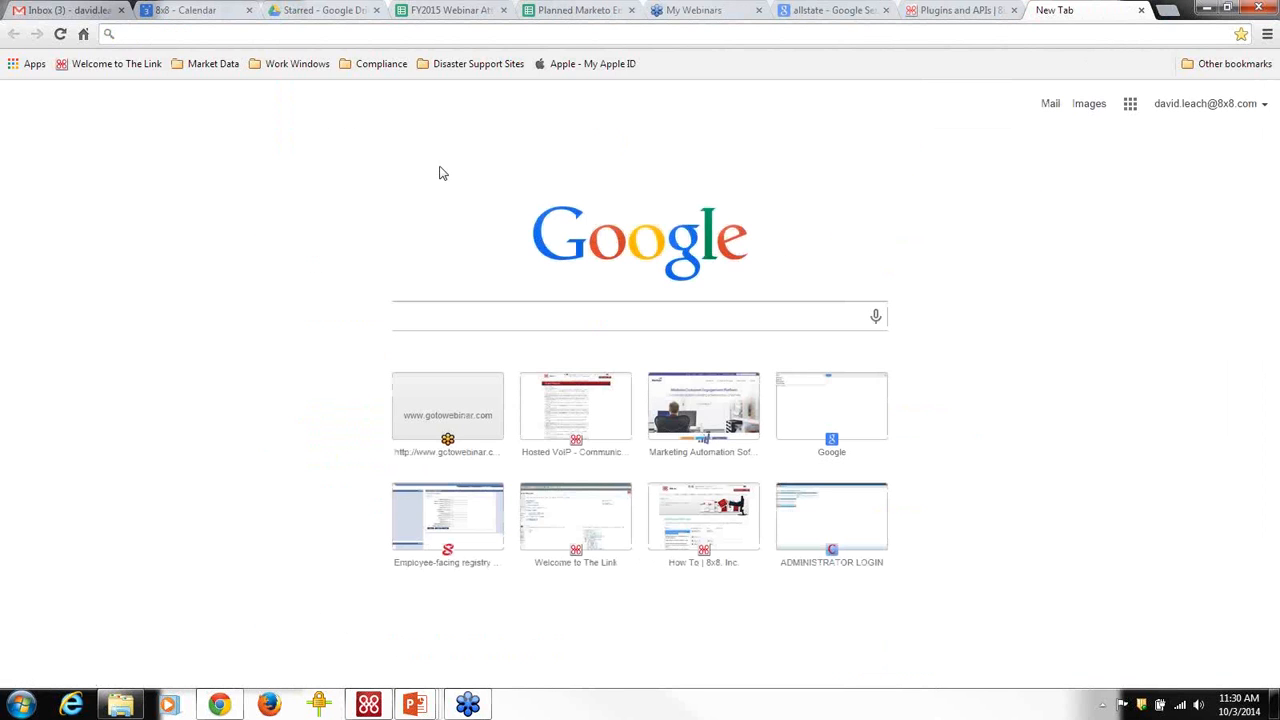
text(jze)
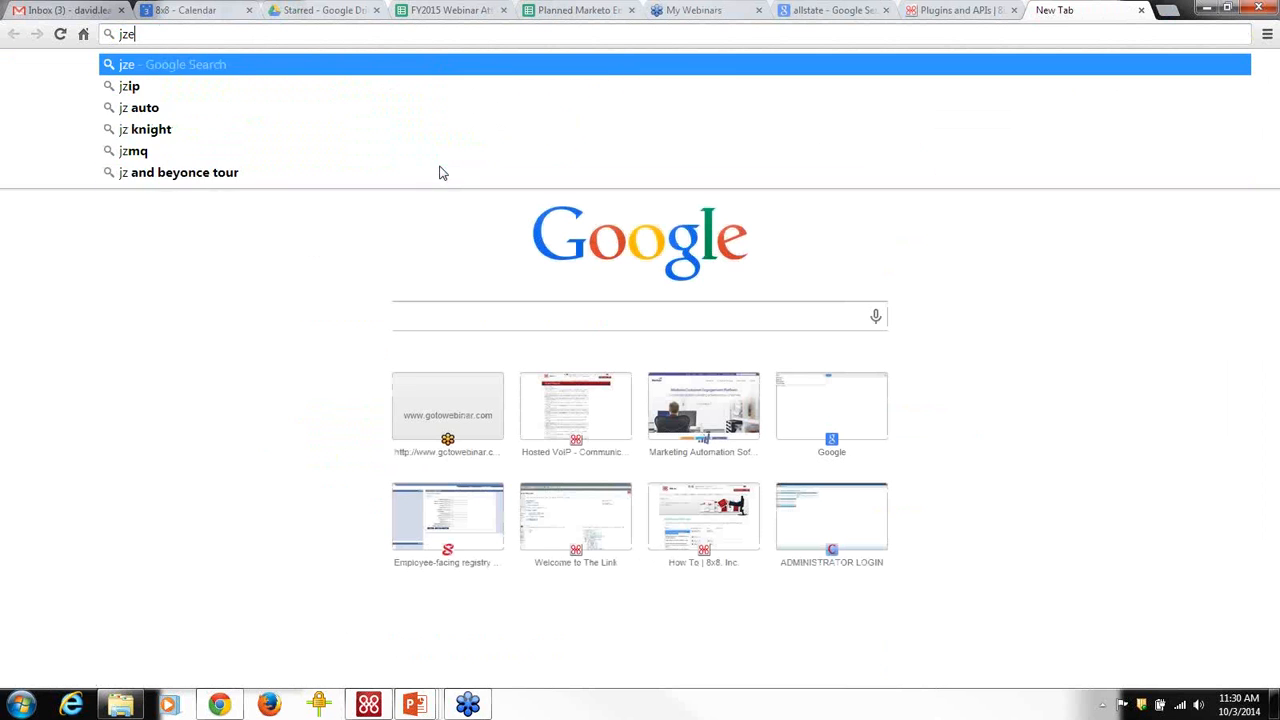
text(ndesk)
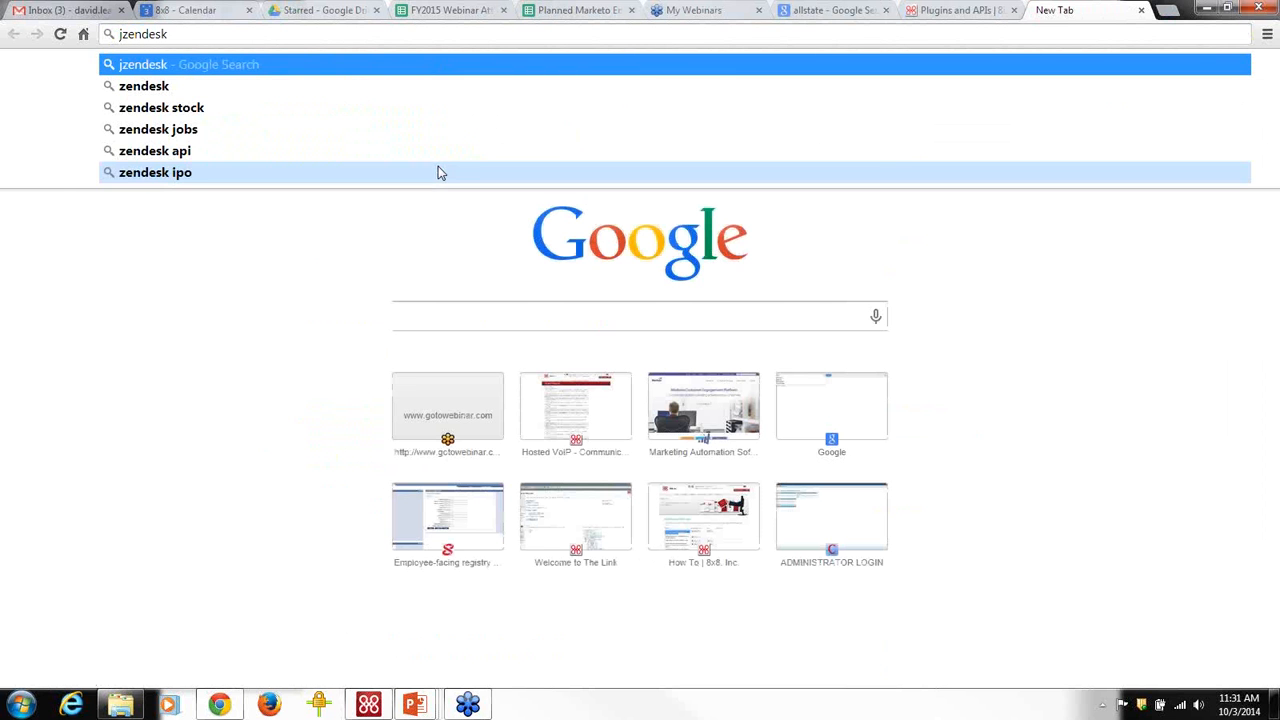
click(120, 36)
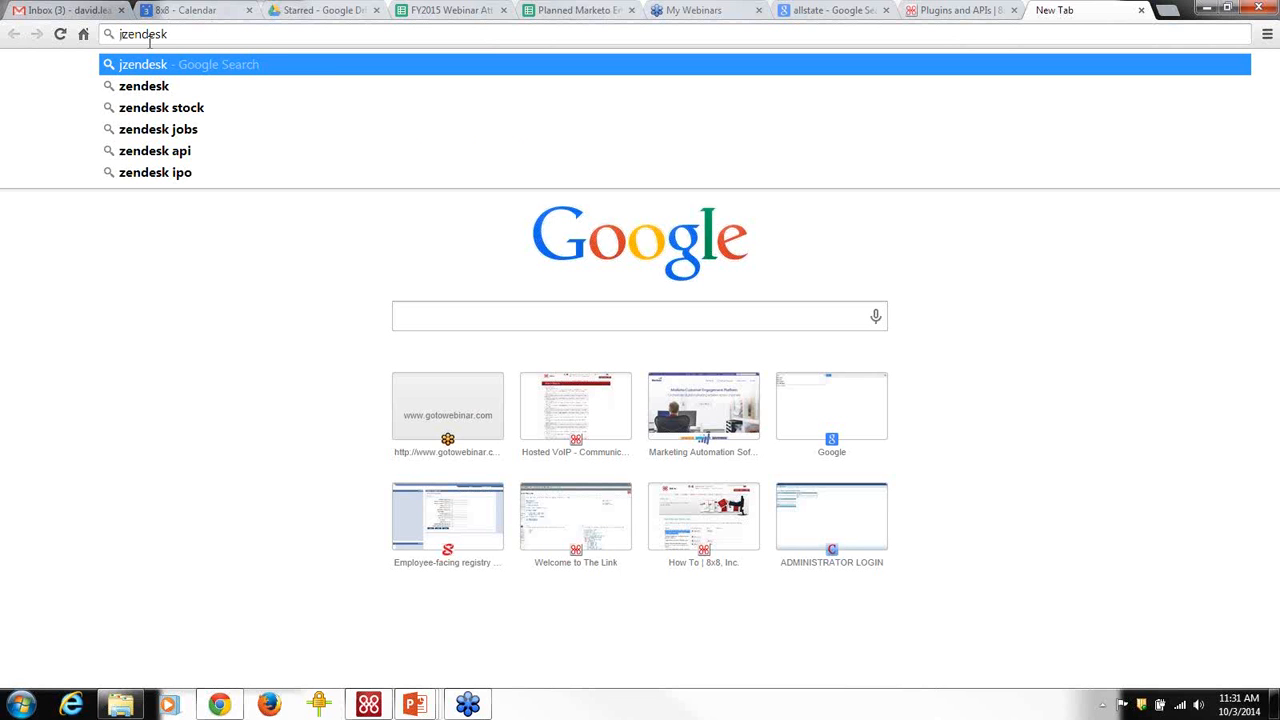
key(Delete)
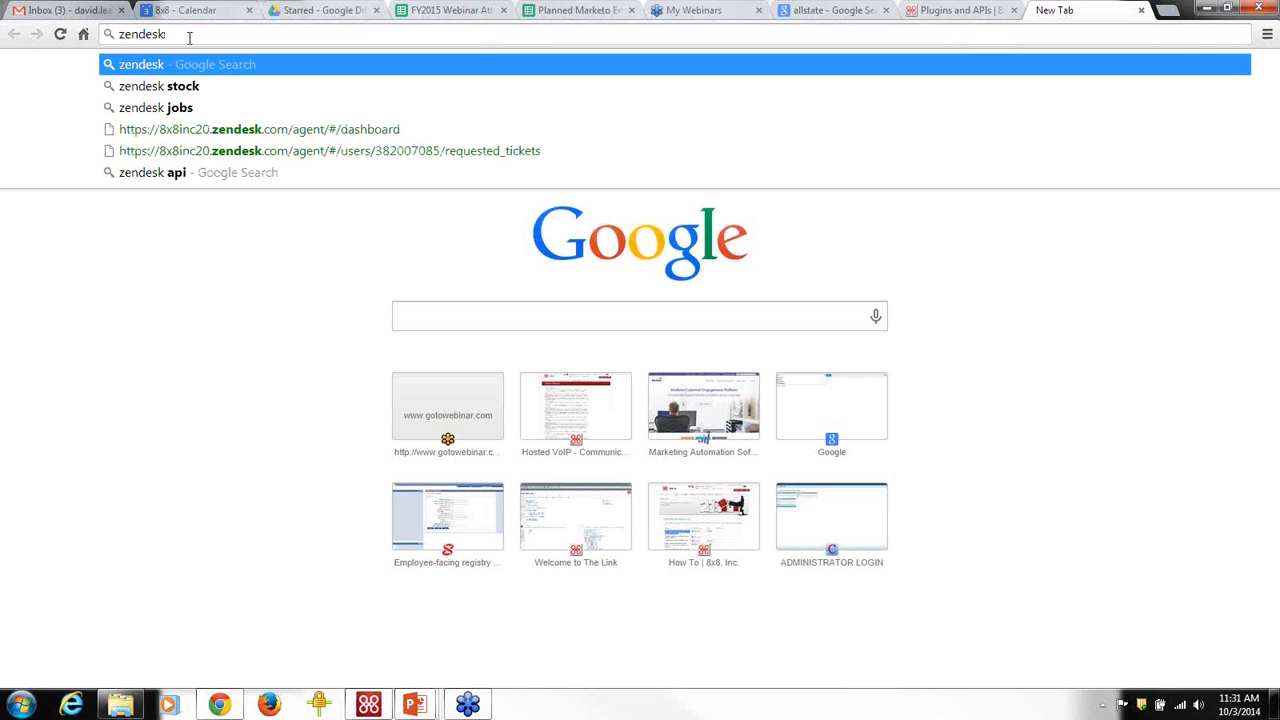
key(ctrl+Return)
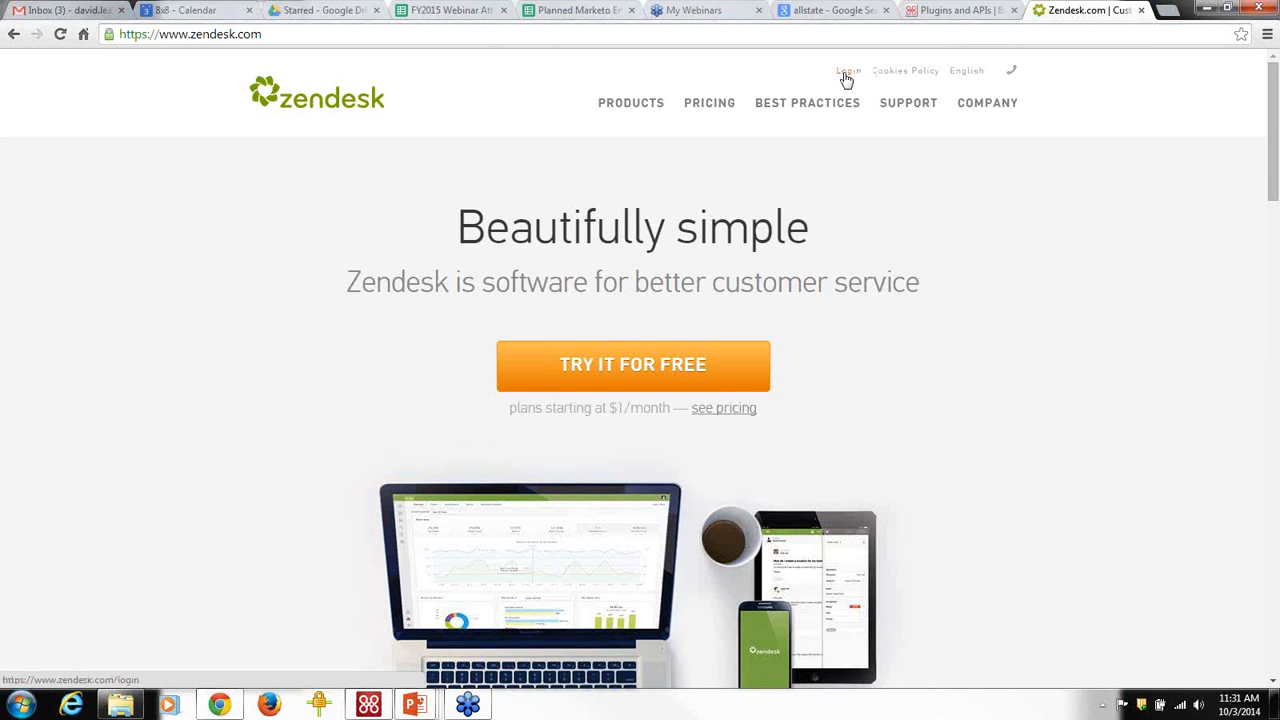
Log in to Zendesk with the agent e-mail and password to reach the dashboard with 2 open tickets.
click(846, 78)
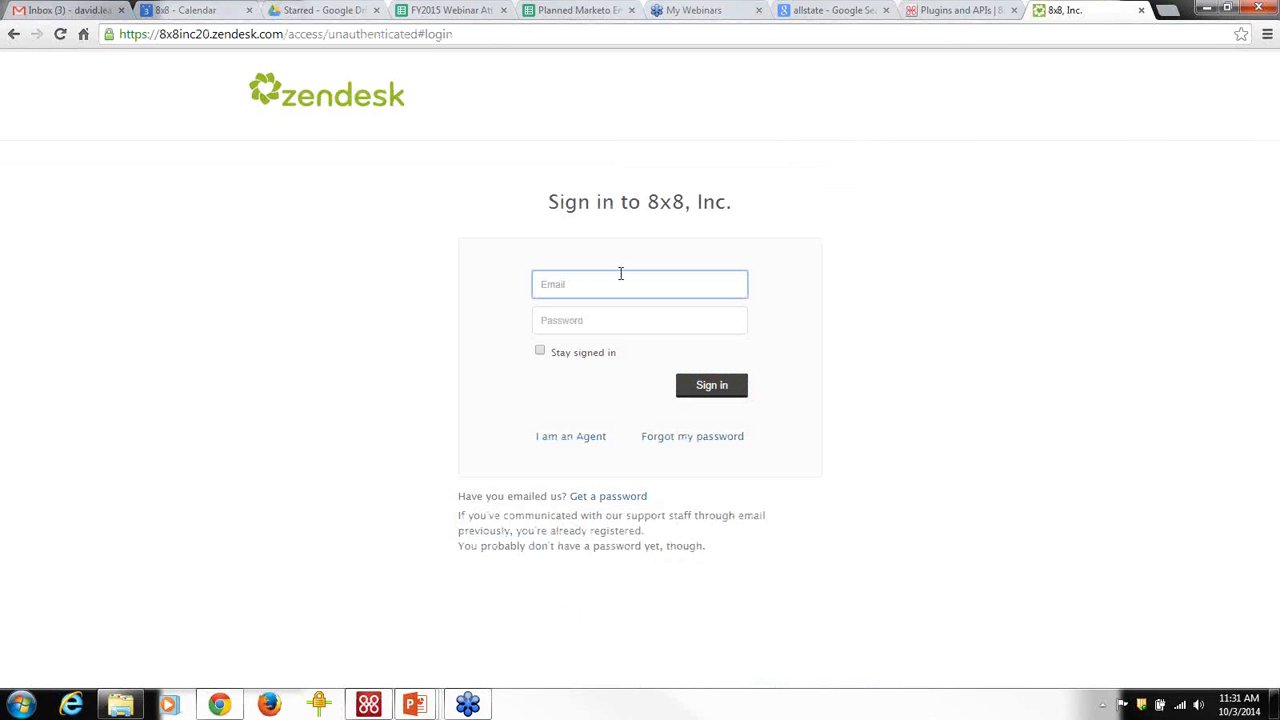
key(Tab)
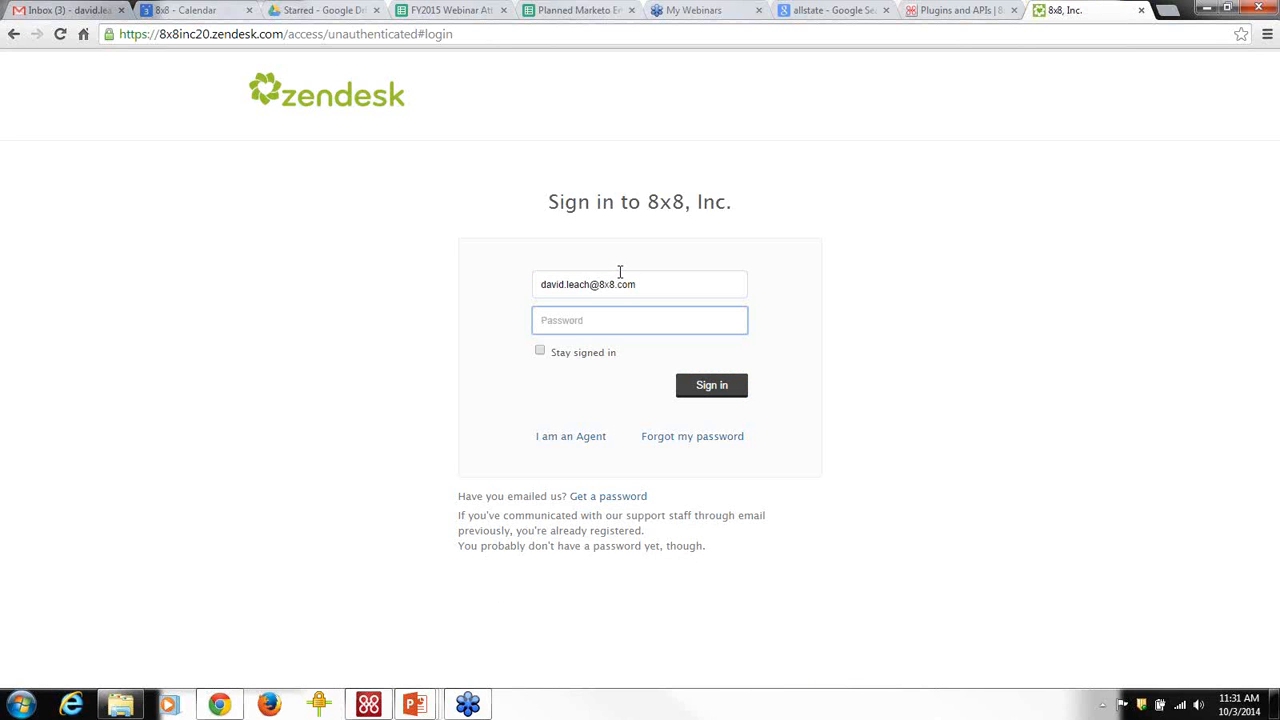
text(•••••••••)
click(712, 390)
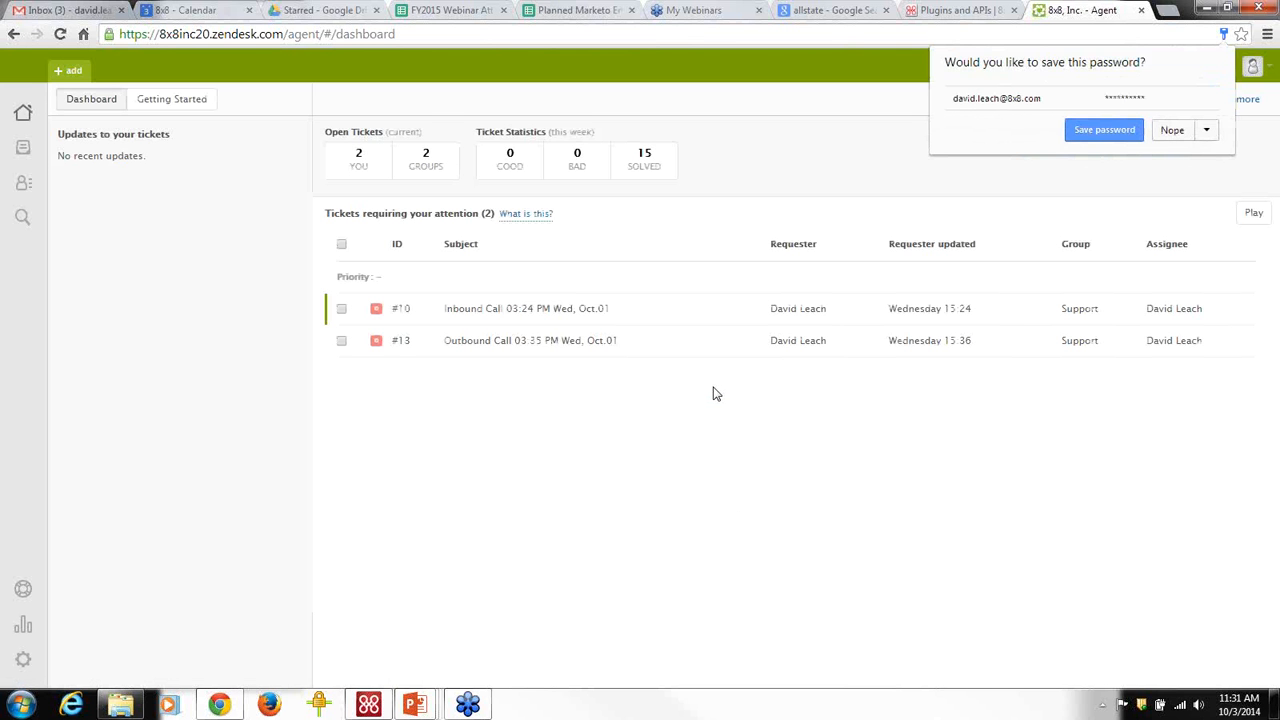
Decline Chrome's password save and sign in to the 8x8 Virtual Office panel in Zendesk.
click(1184, 132)
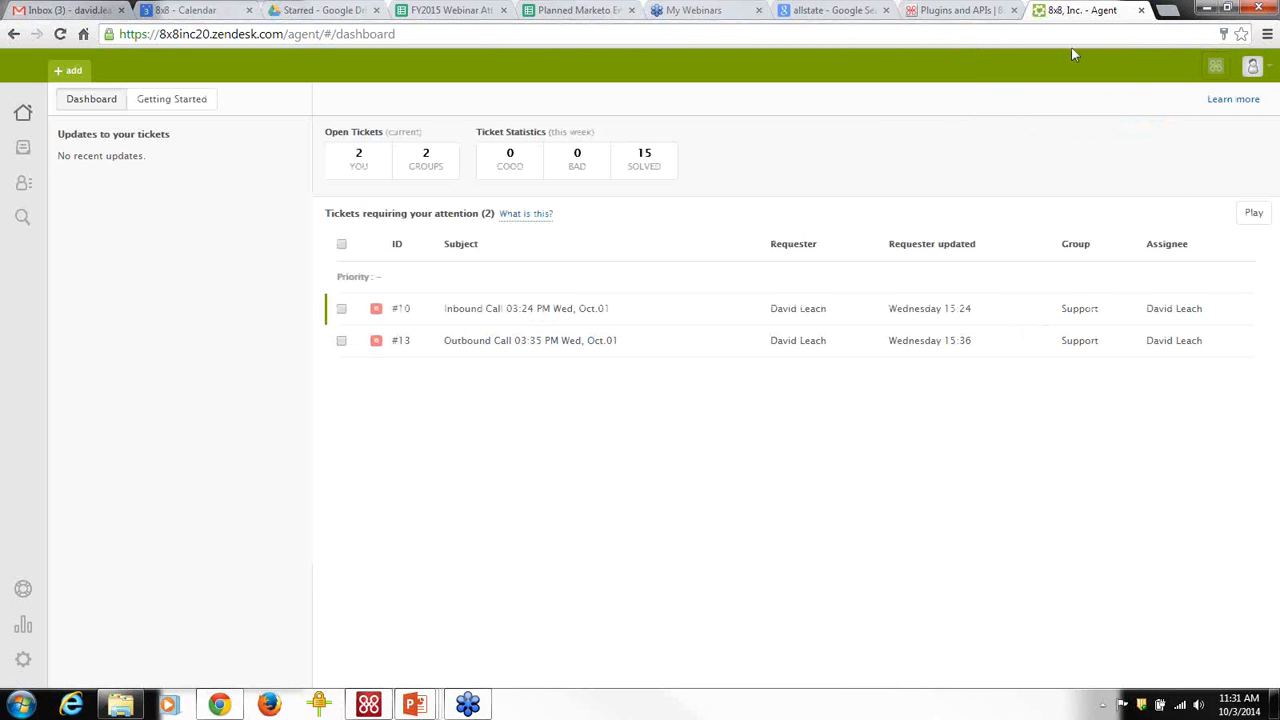
click(1215, 72)
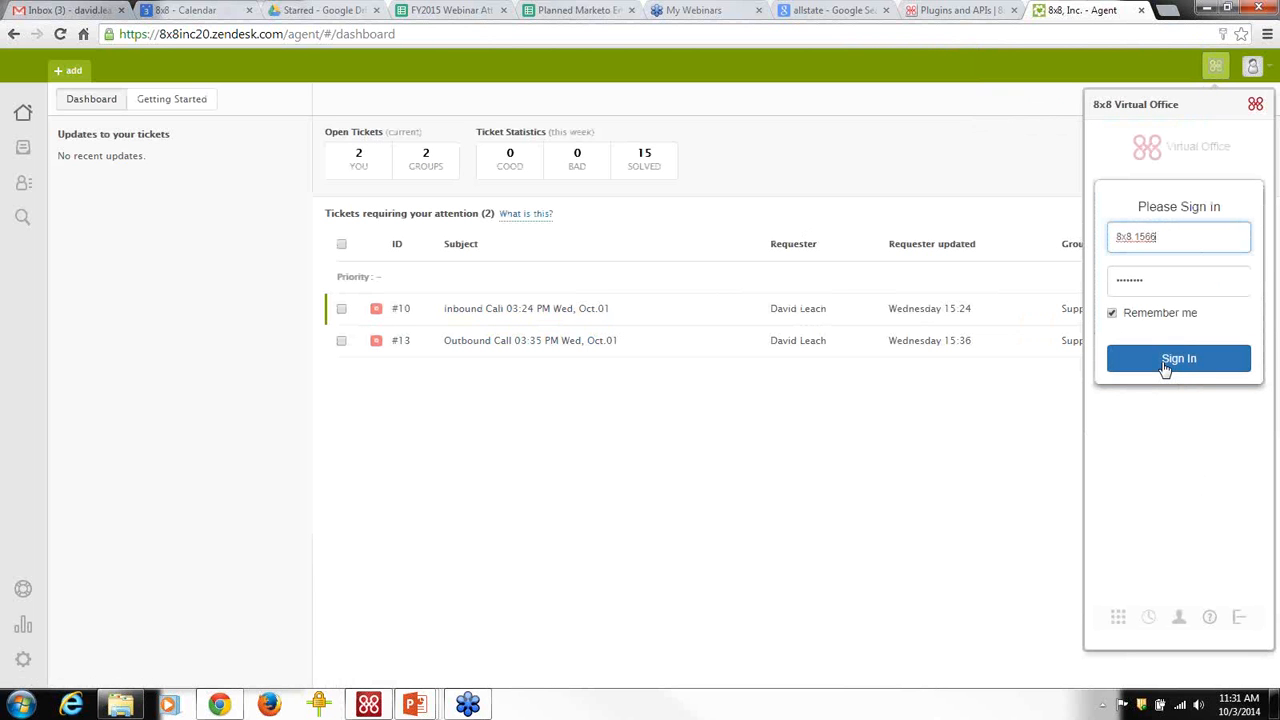
click(1165, 362)
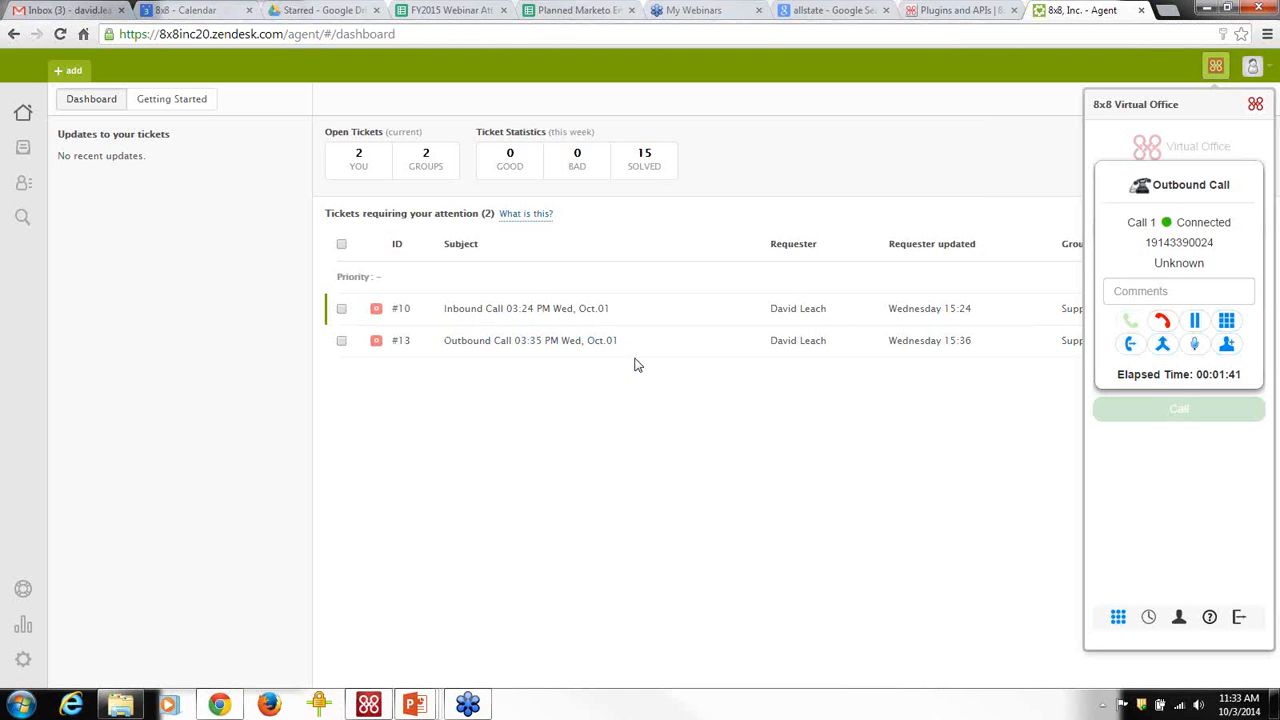
mouse_move(632, 346)
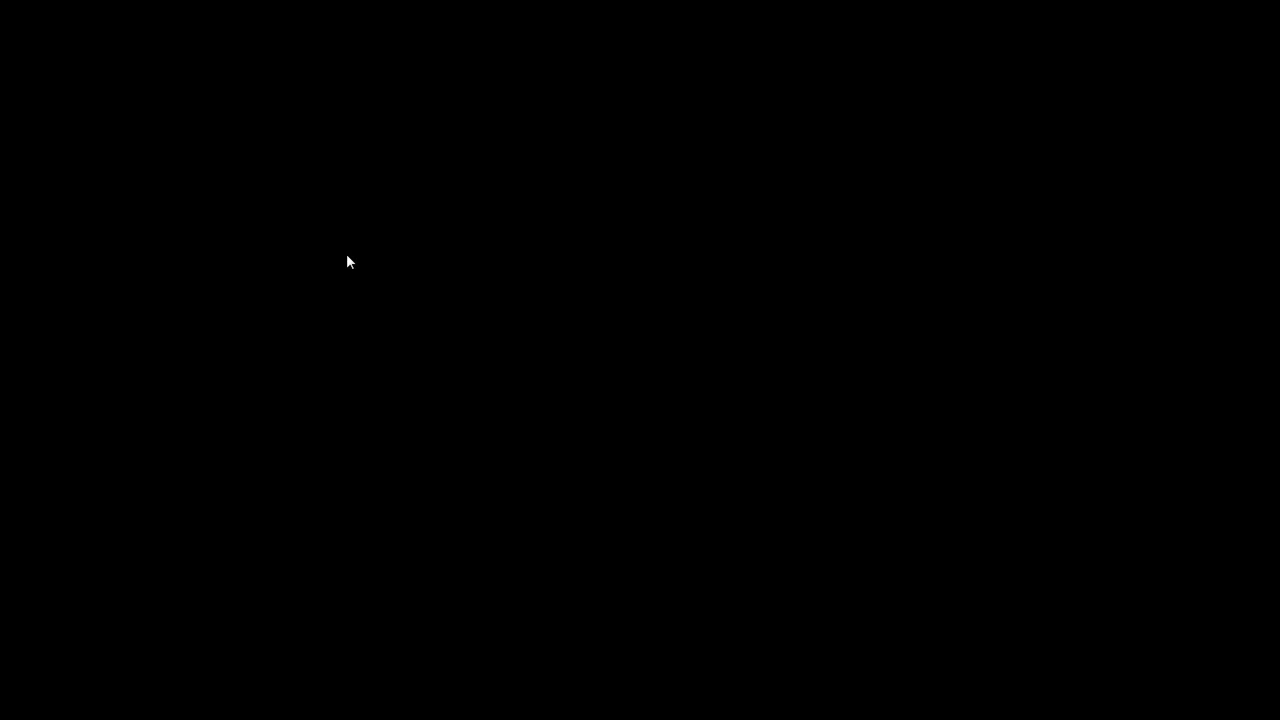
Show the call on the iPhone mirroring window, then return to the PowerPoint slide show.
key(alt+Tab)
key(alt+Tab)
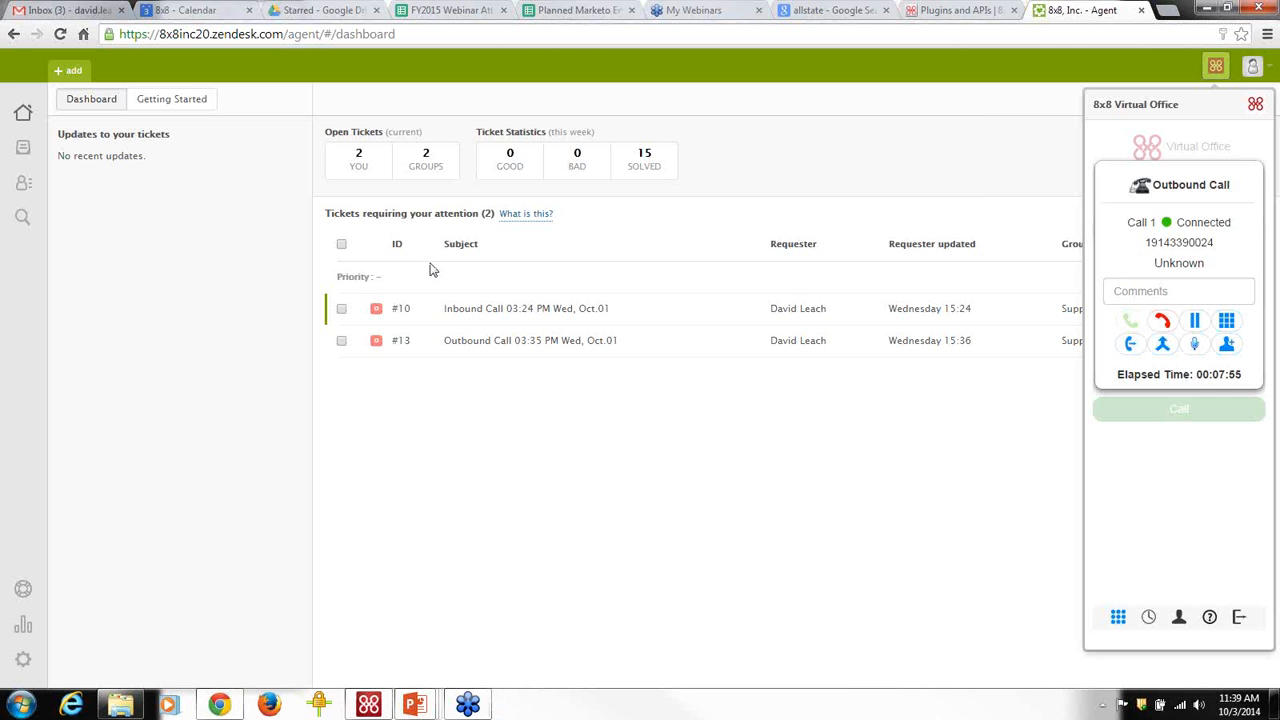
key(alt+Tab)
key(Tab)
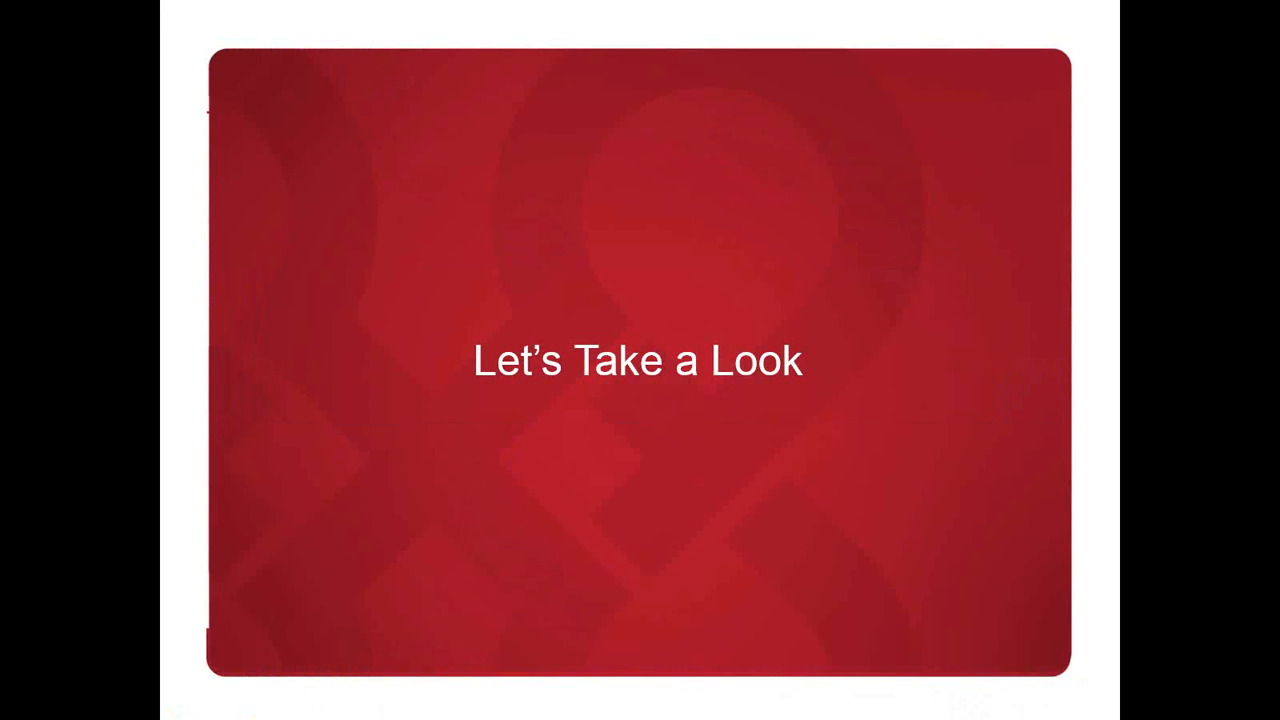
Advance the slide show to slide 15, the Virtual Office Mobile App Messages slide.
key(Right)
key(Right)
key(Right)
key(Right)
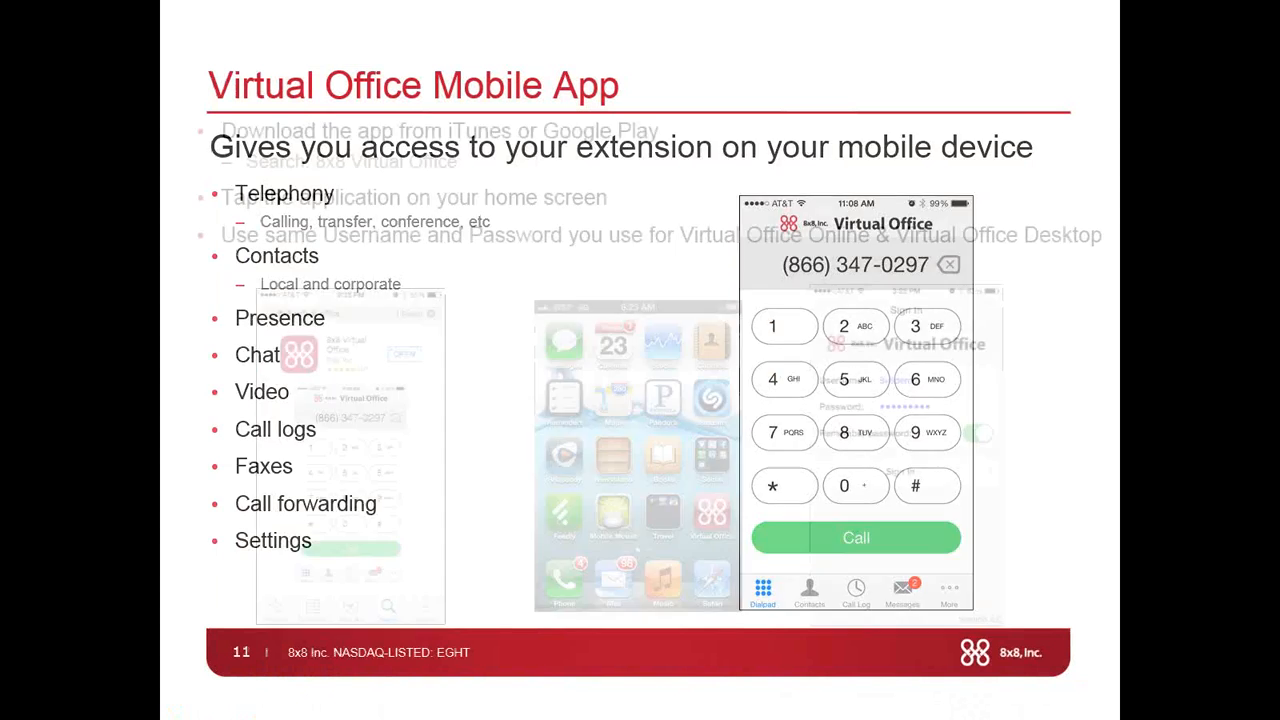
key(Right)
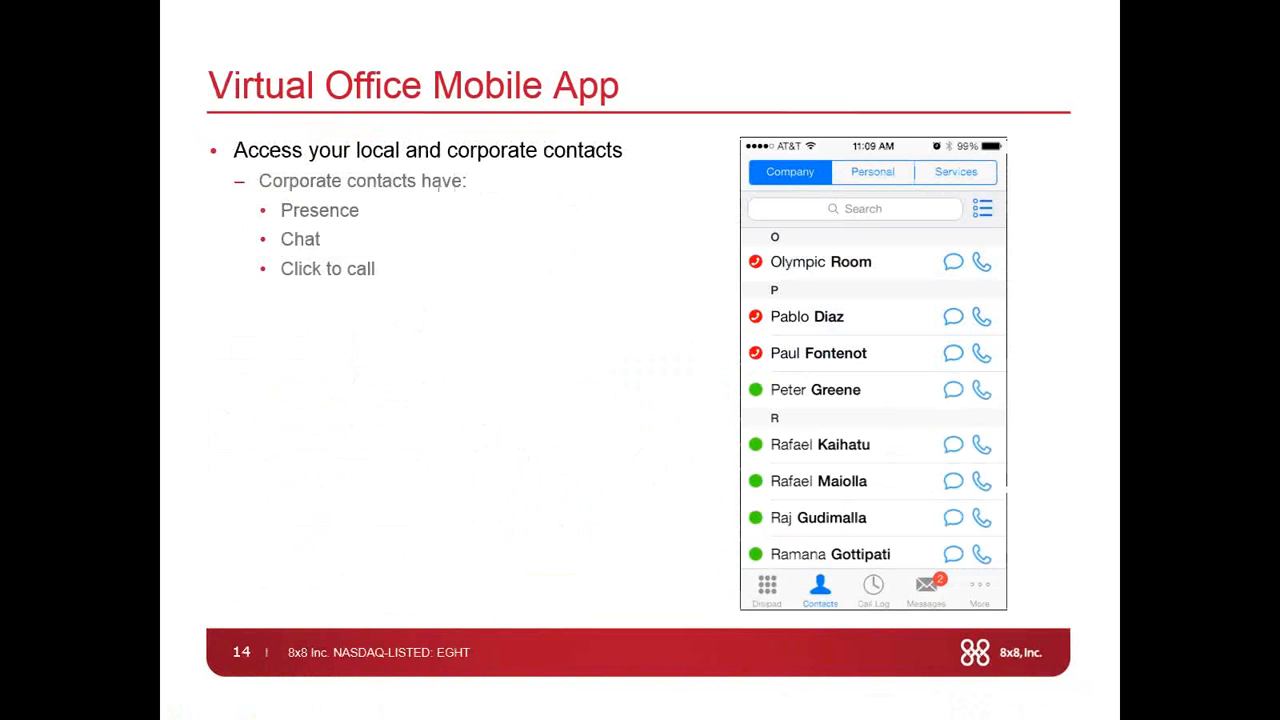
key(Right)
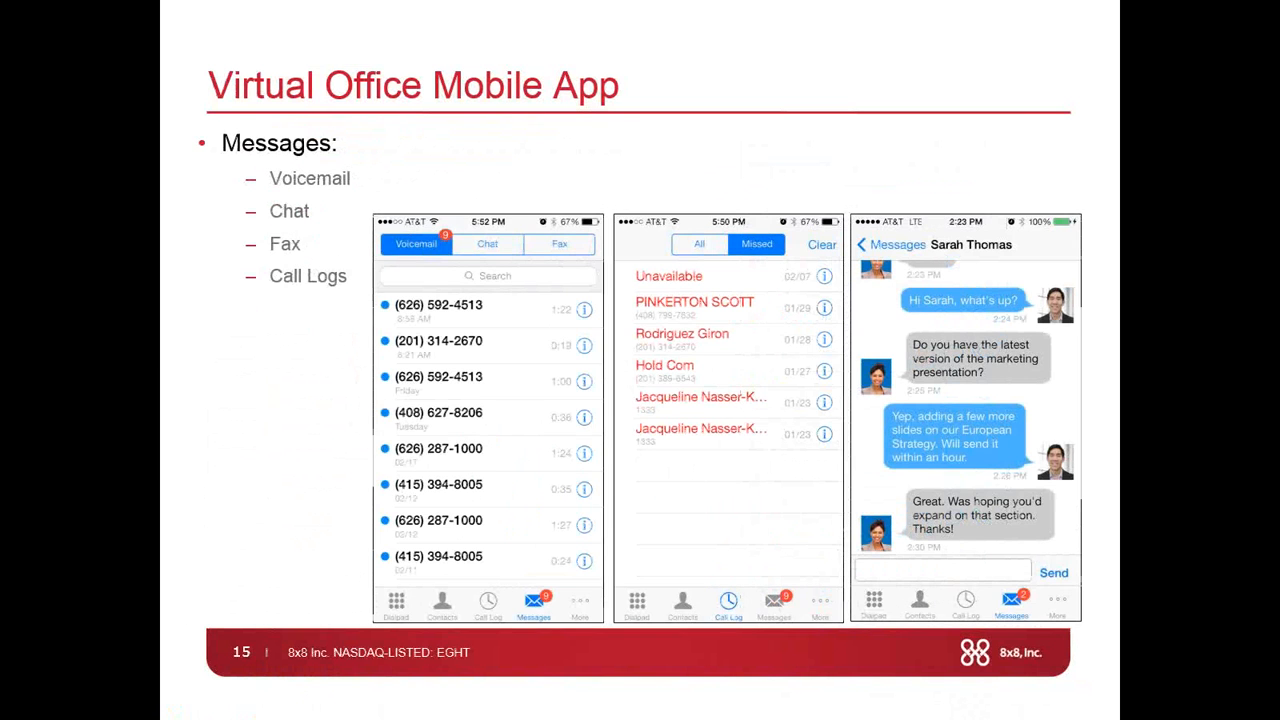
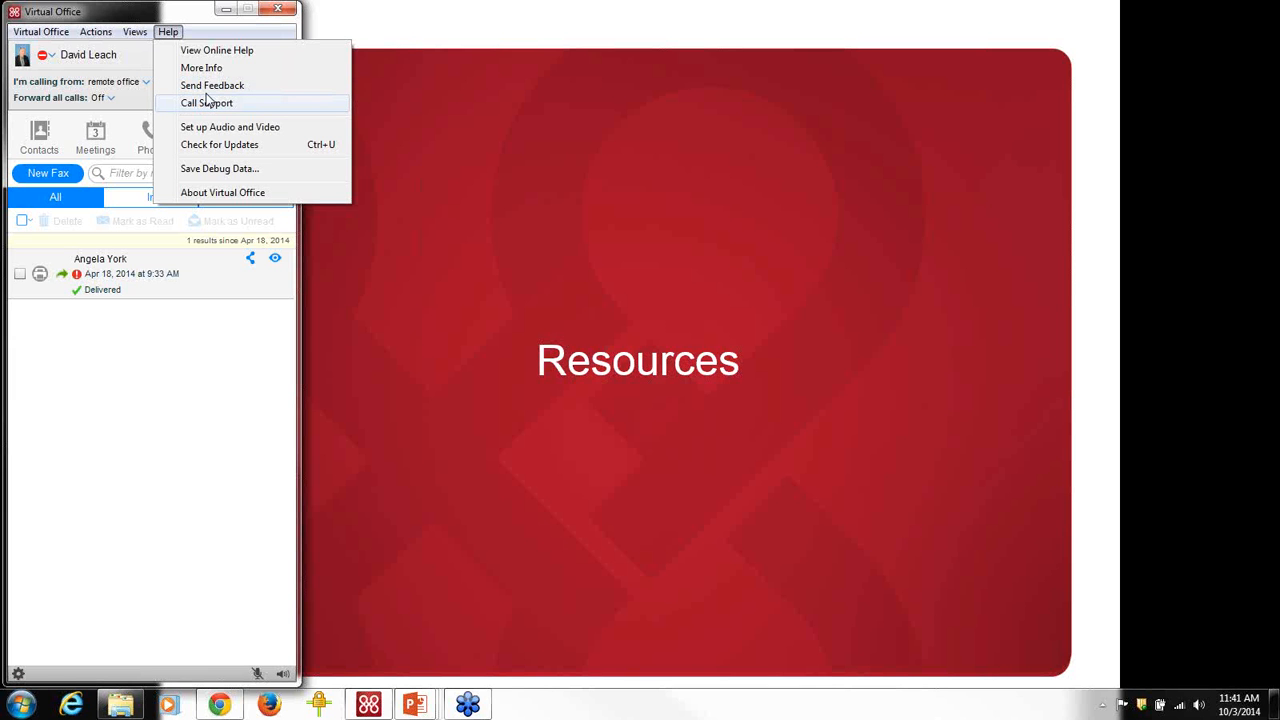
Open the Virtual Office online help and search it for ringtones.
click(223, 52)
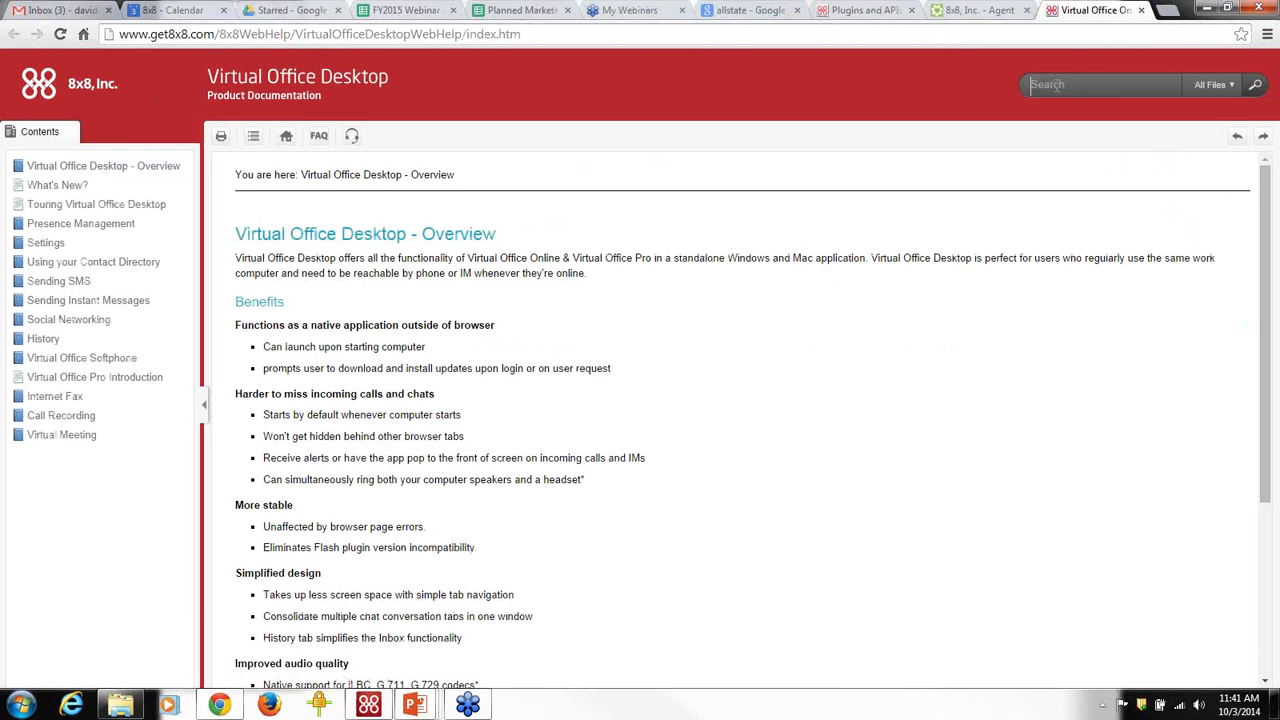
text(ringtones)
key(Return)
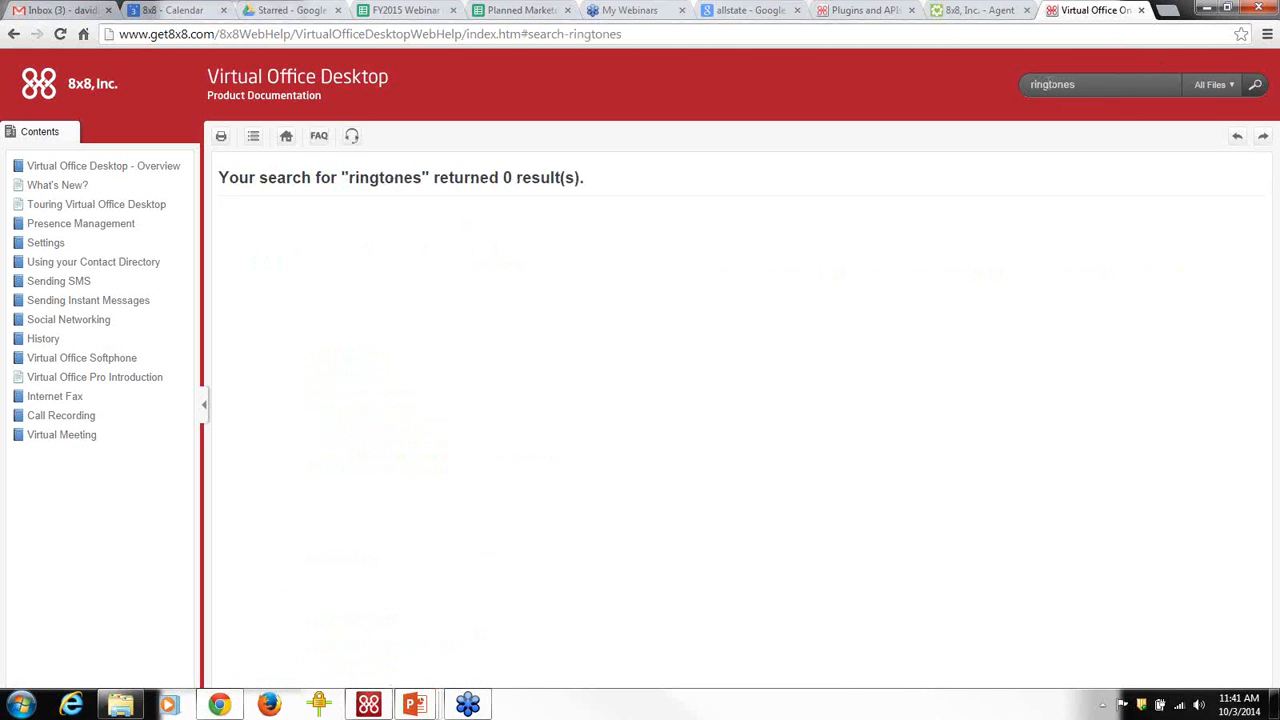
Replace the help search term with meetings, then with Outlook.
click(1052, 84)
drag(1133, 88, 1010, 95)
text(meetings)
key(Return)
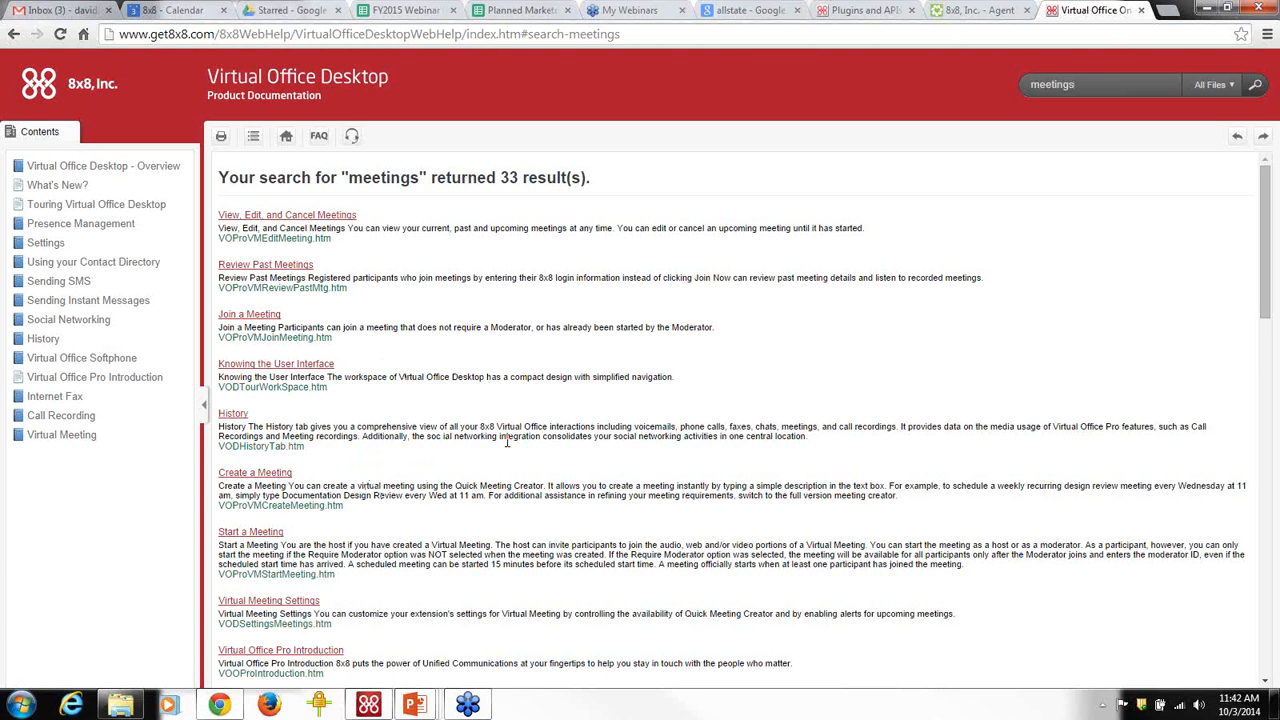
double_click(1061, 84)
text(Outlook)
key(Return)
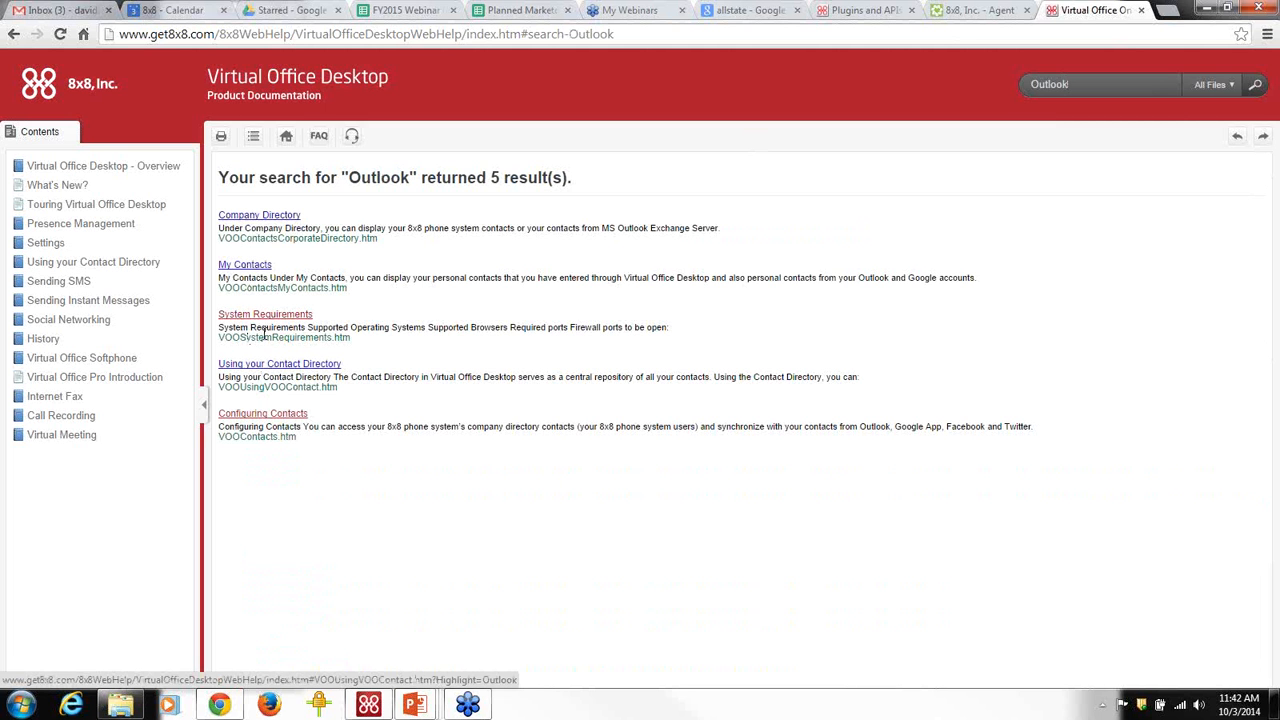
Open the Configuring Contacts help topic and enlarge its Settings screenshot.
click(258, 415)
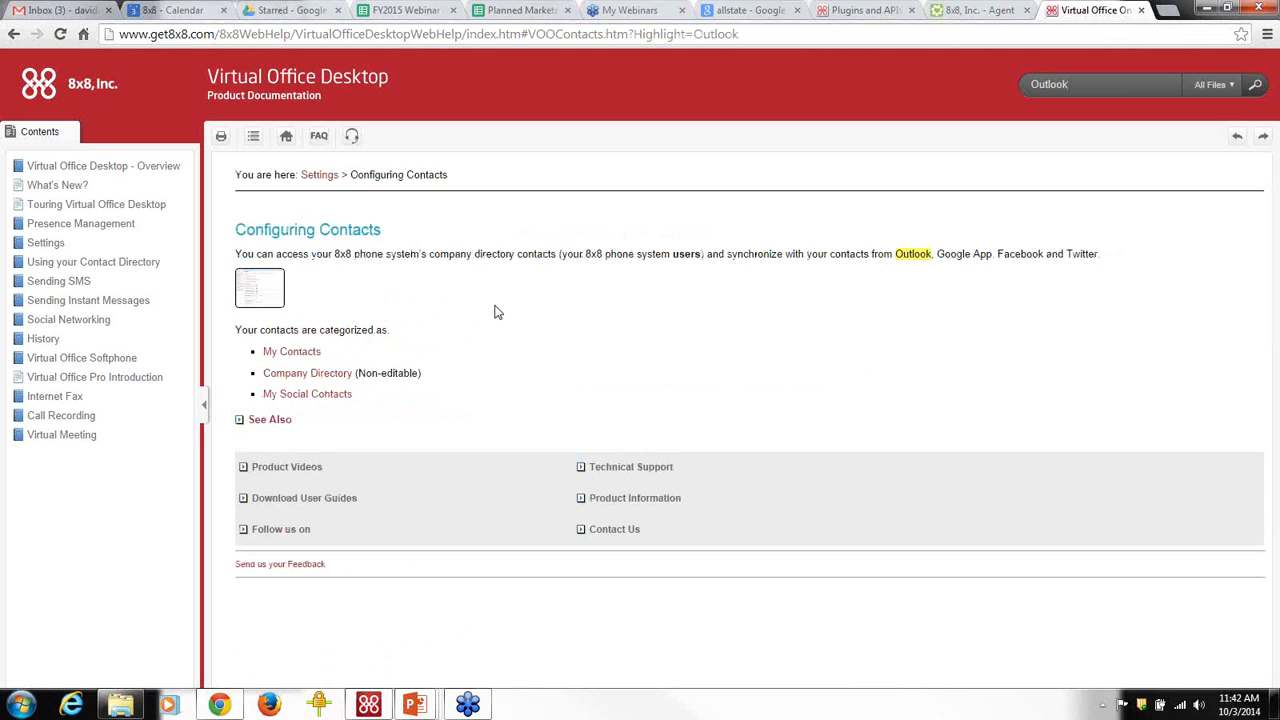
click(259, 295)
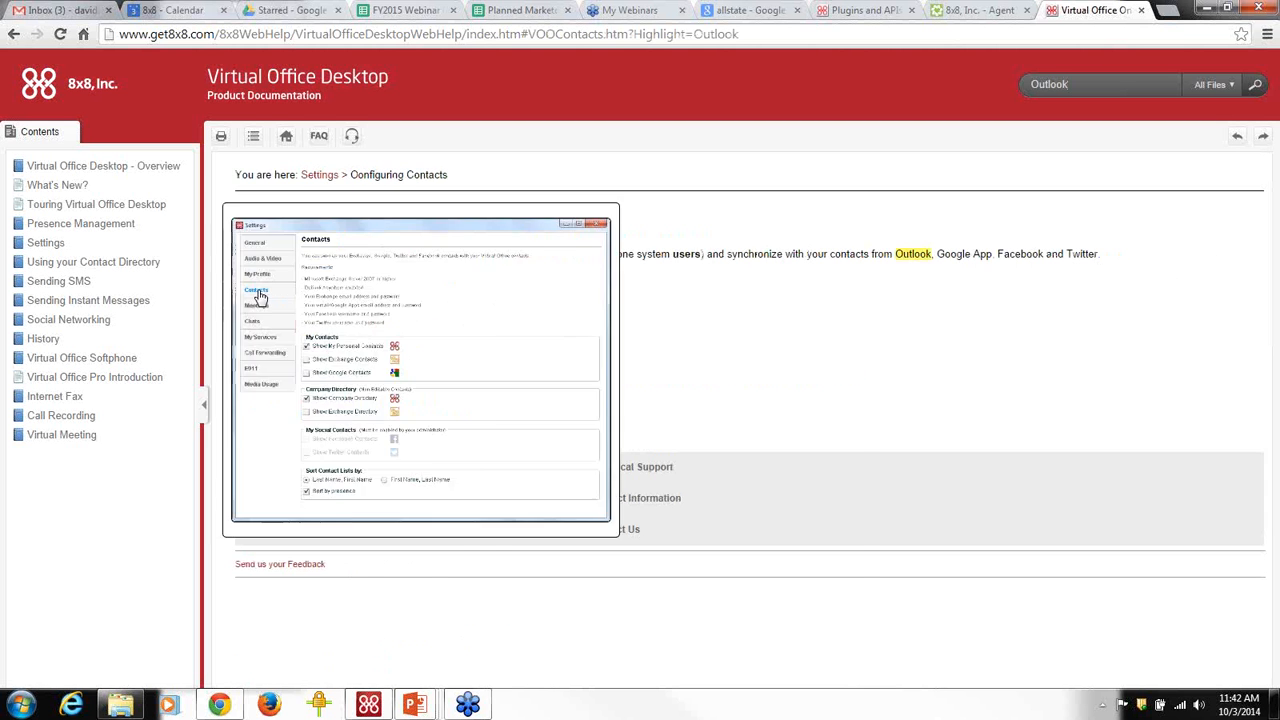
click(976, 380)
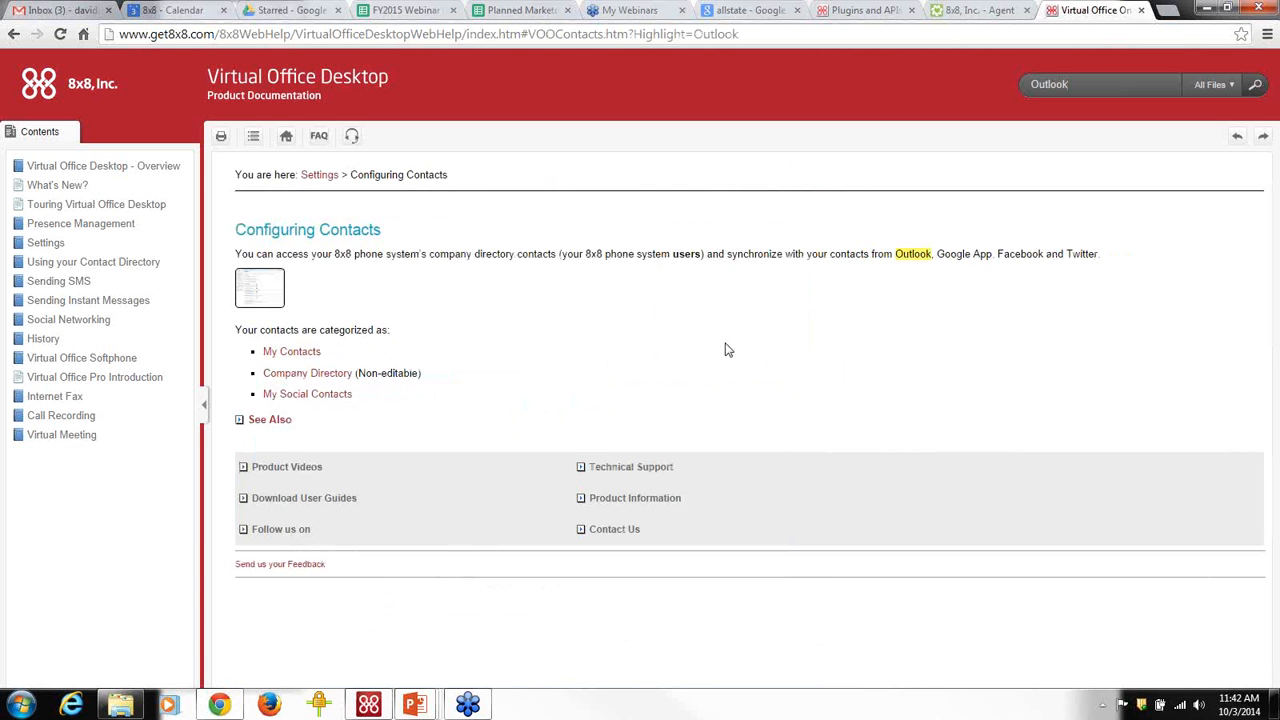
click(263, 297)
Bring Virtual Office to the front and view the Contacts page in Settings.
click(369, 707)
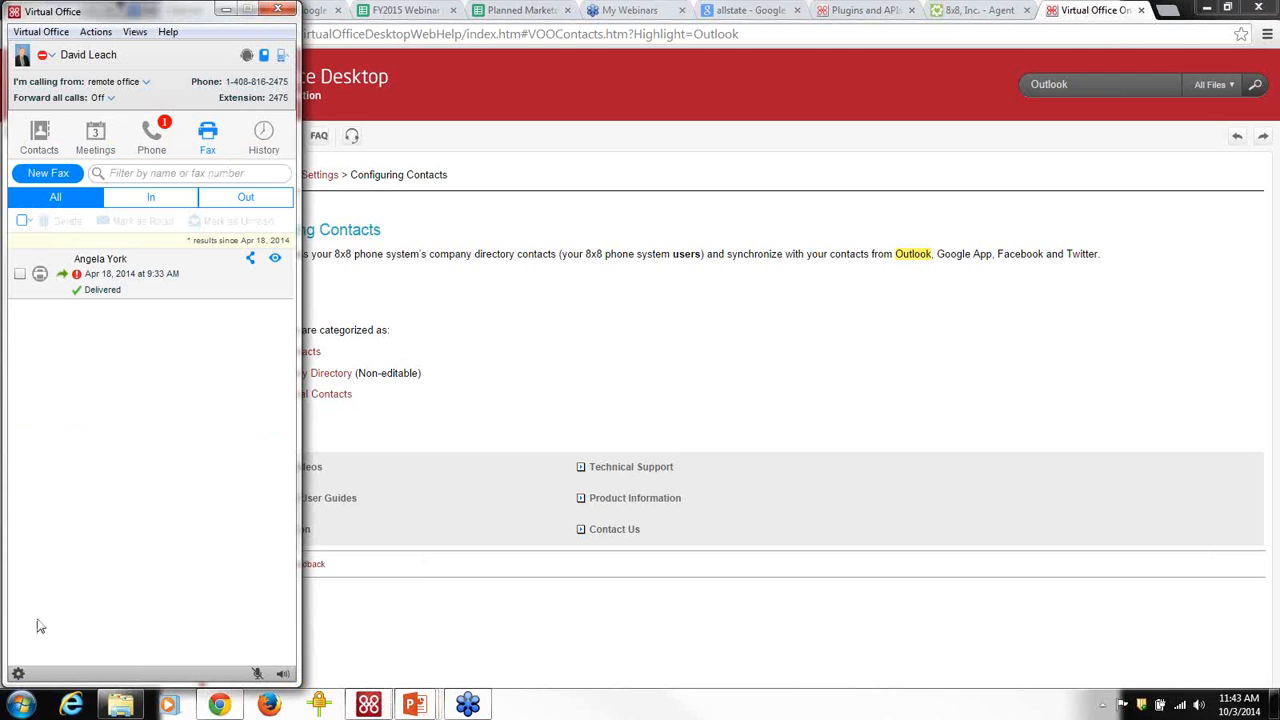
click(35, 33)
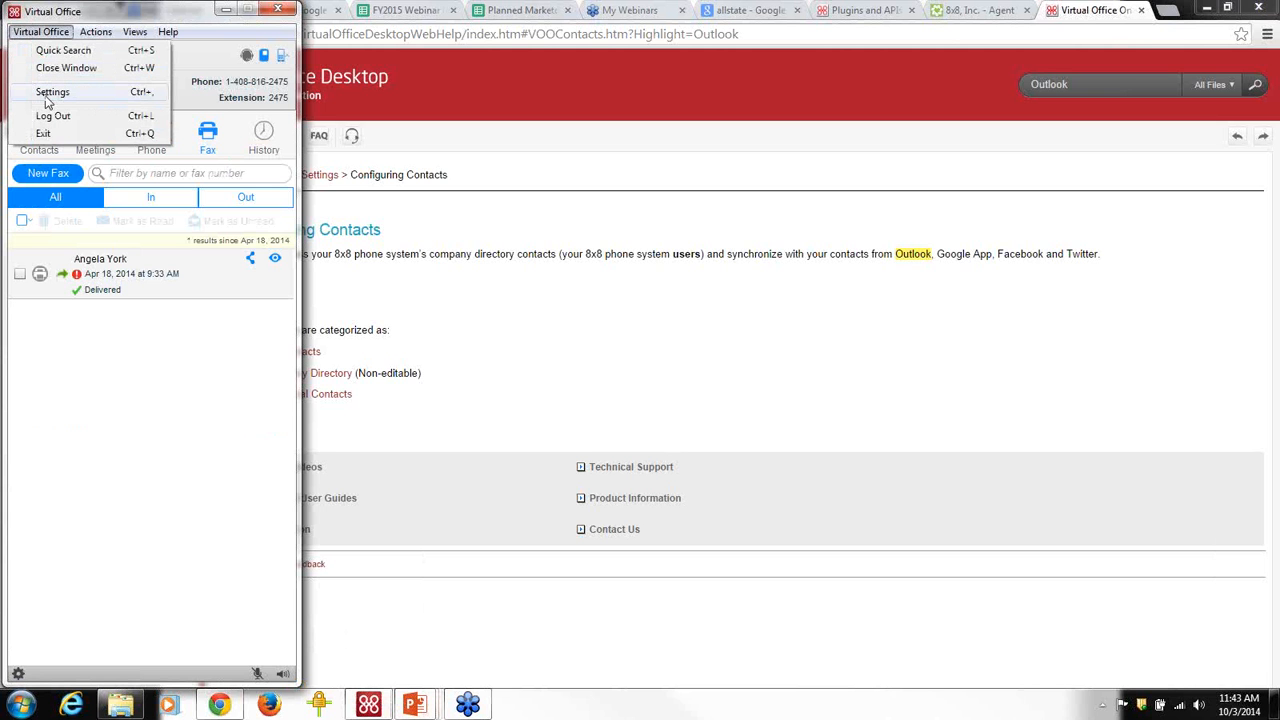
click(181, 473)
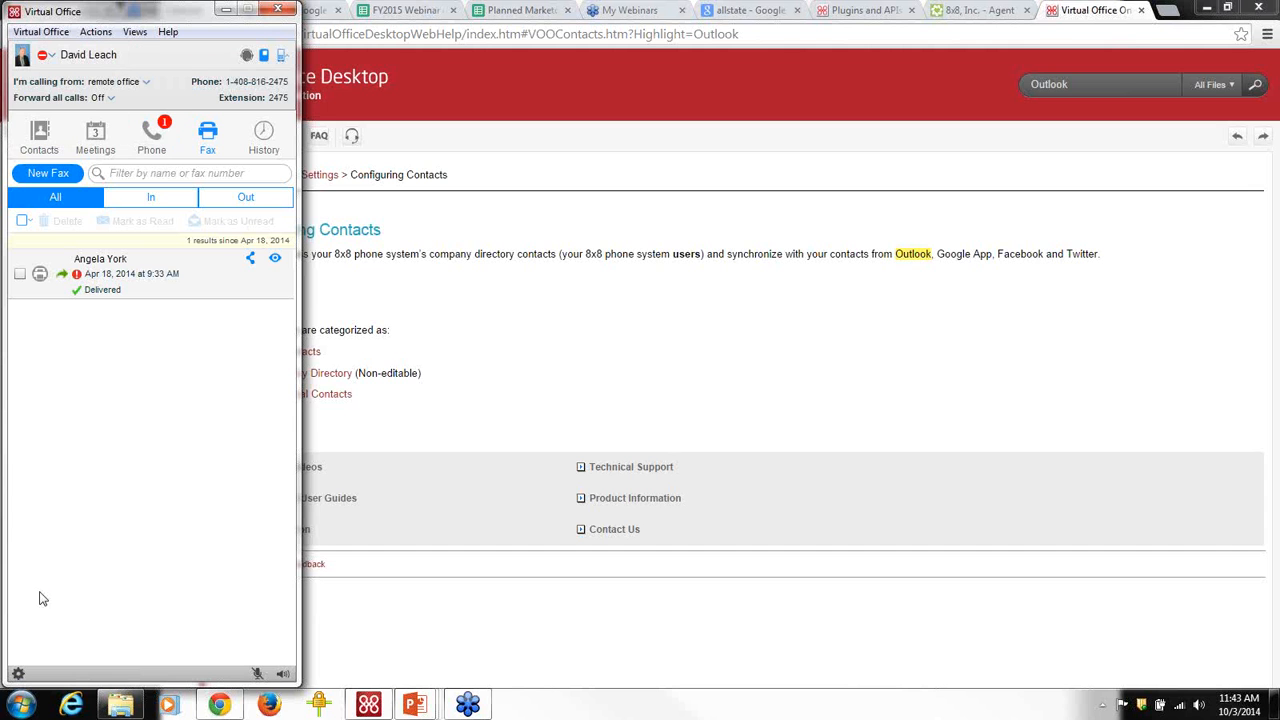
click(17, 674)
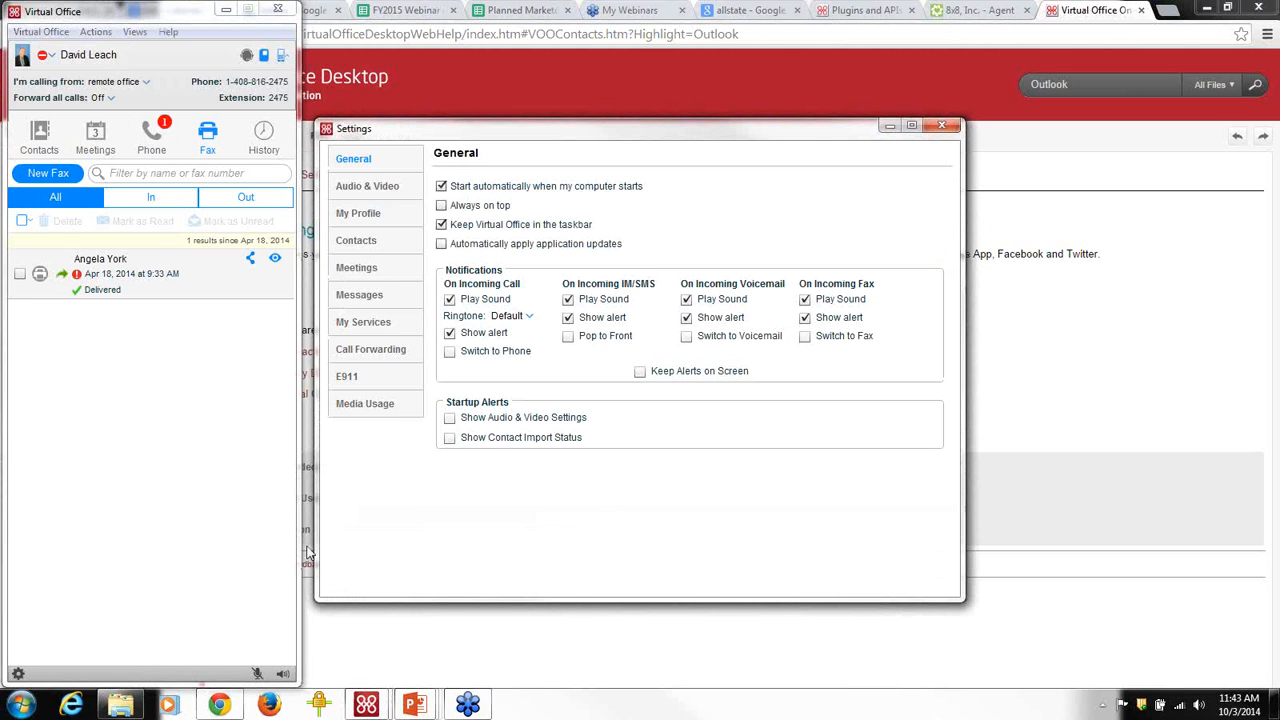
click(358, 241)
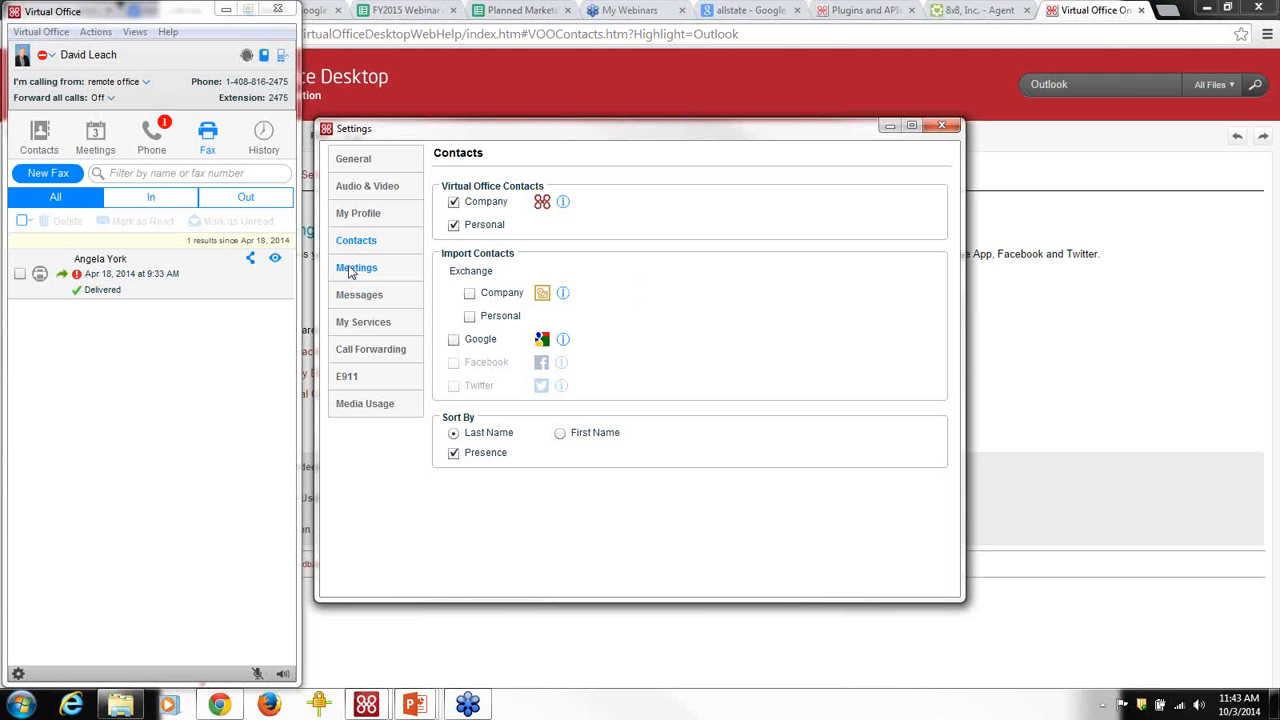
click(360, 214)
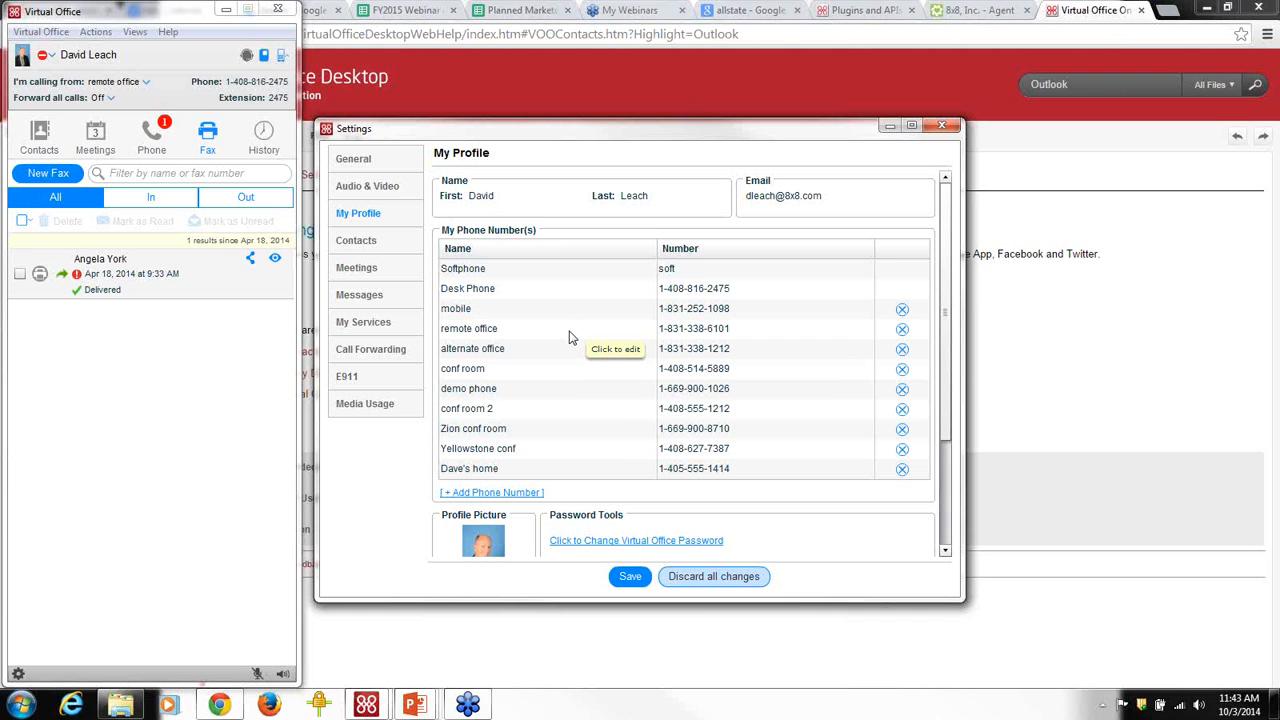
click(371, 352)
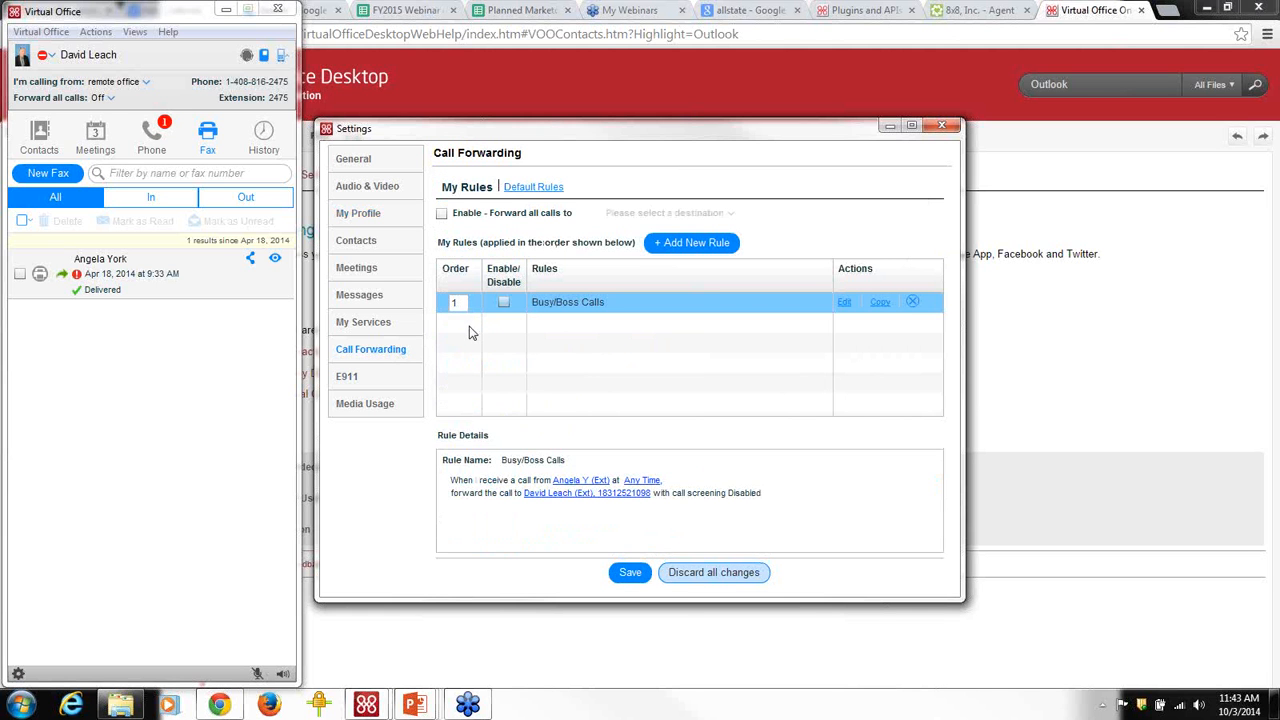
click(358, 213)
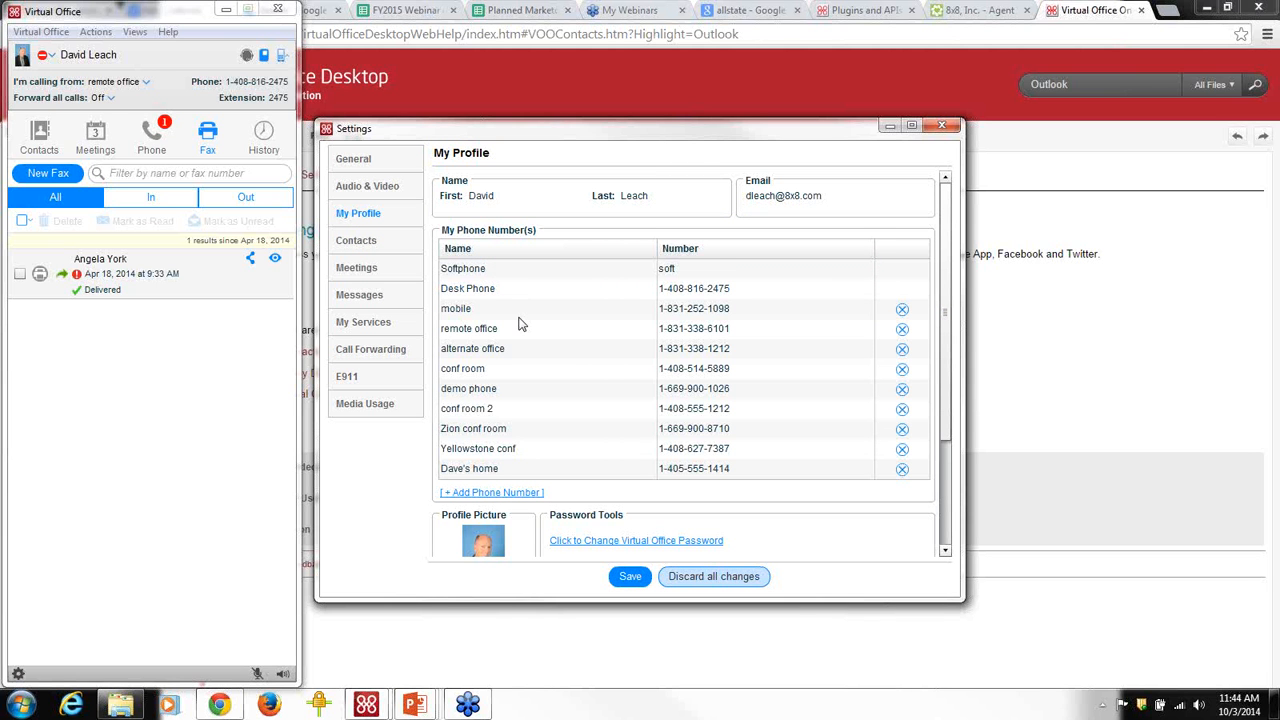
click(146, 85)
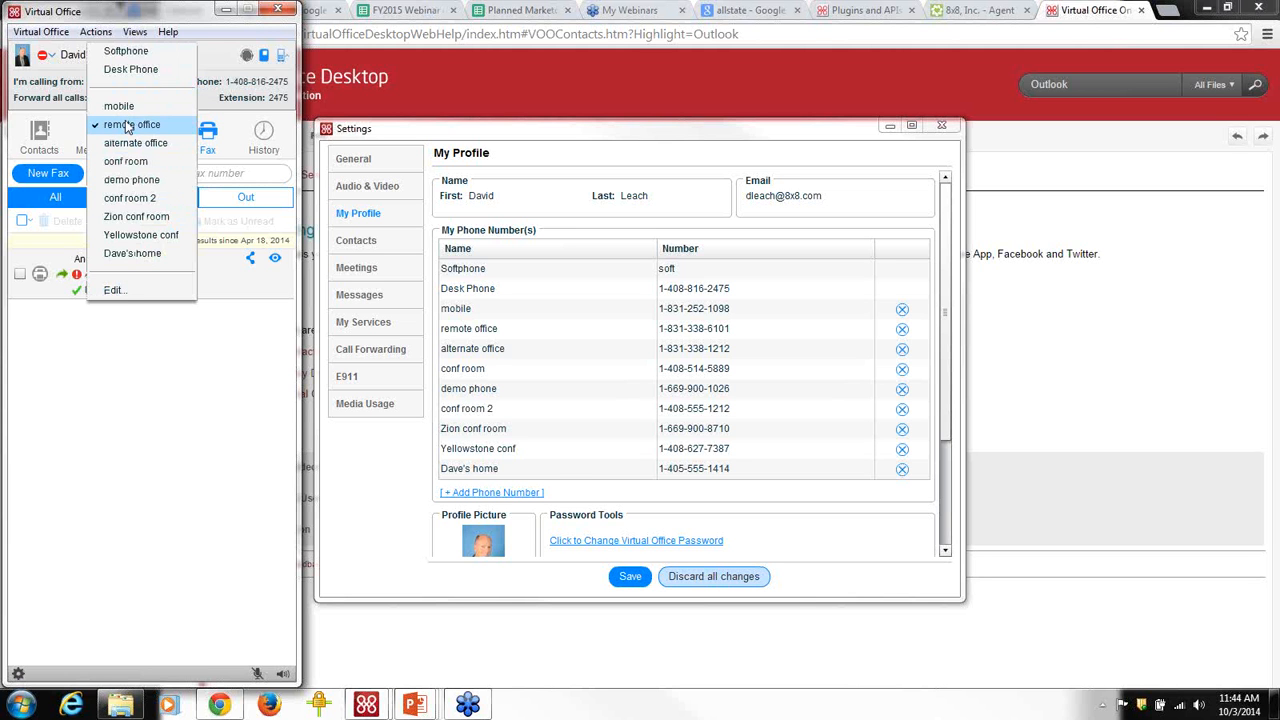
Switch the main window to the contacts list and leave Forward all calls Off.
click(203, 108)
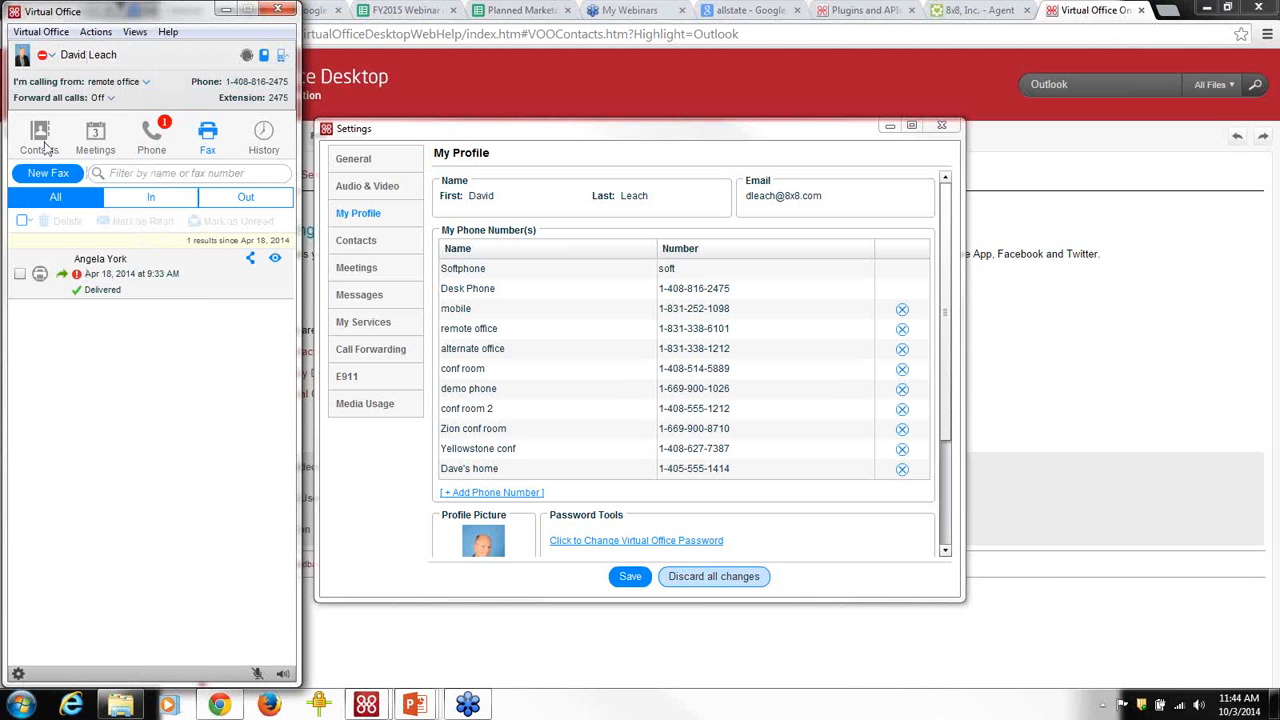
click(44, 140)
mouse_move(205, 212)
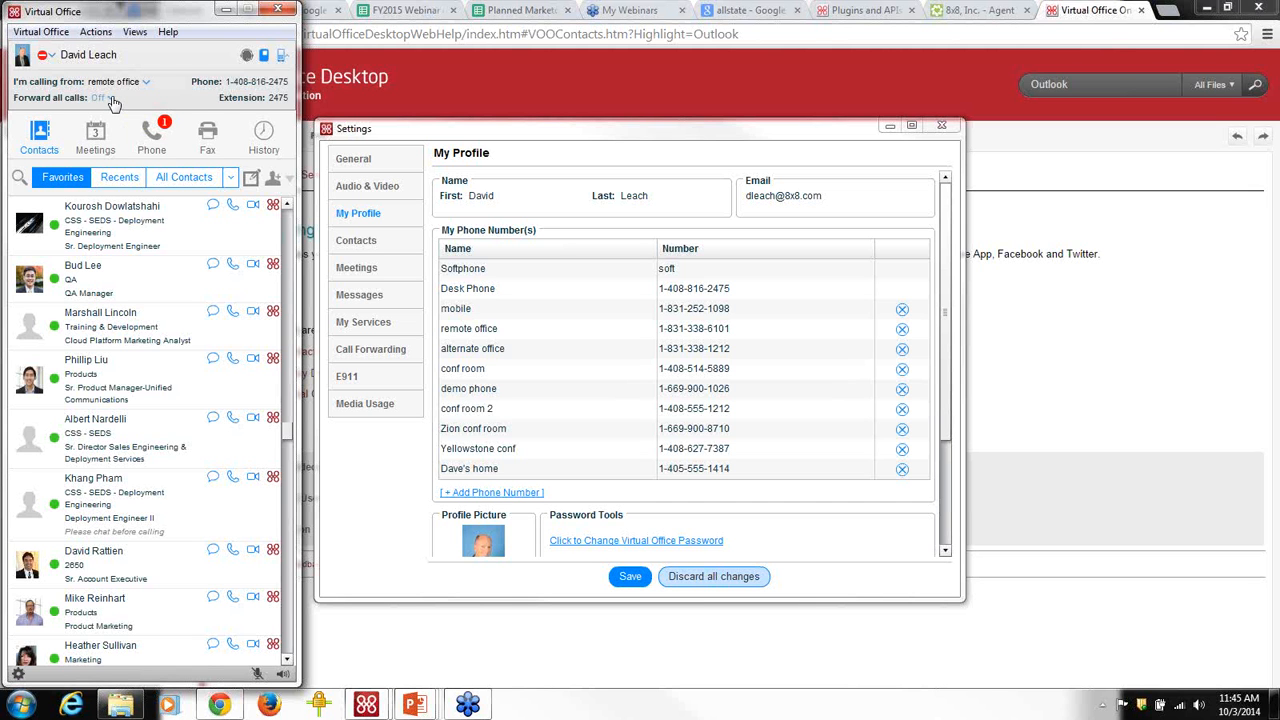
click(105, 98)
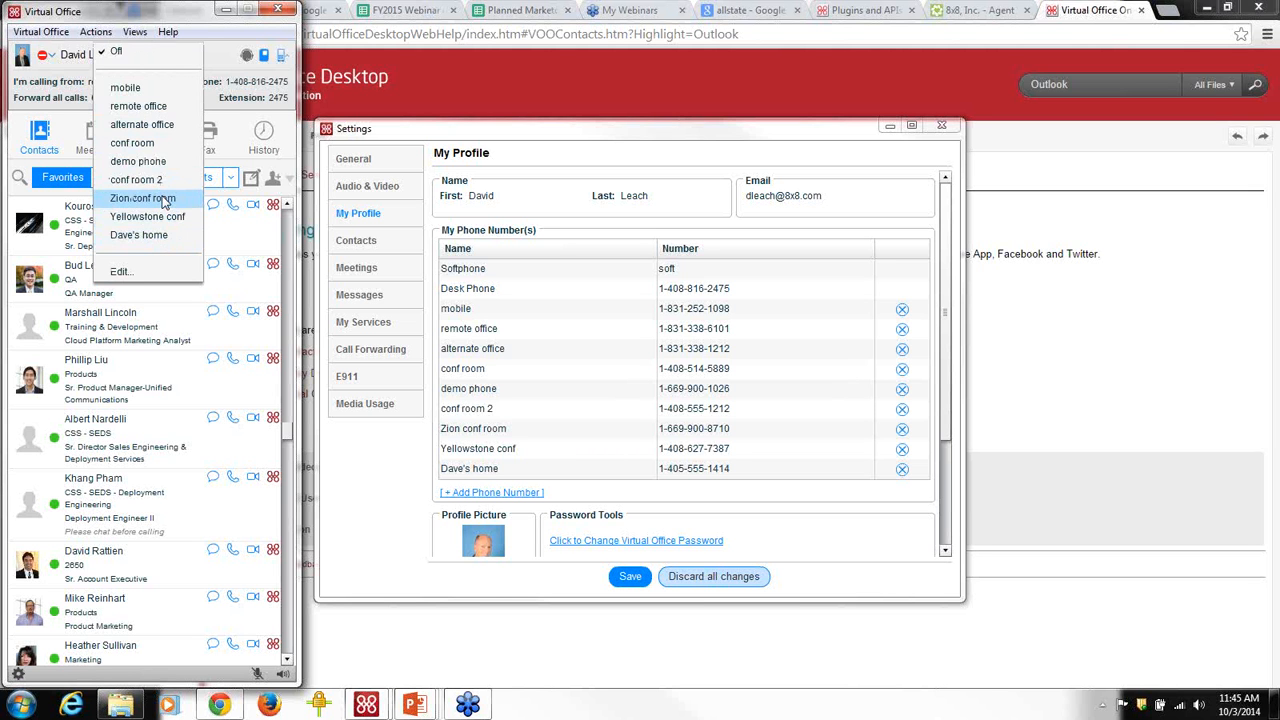
click(221, 60)
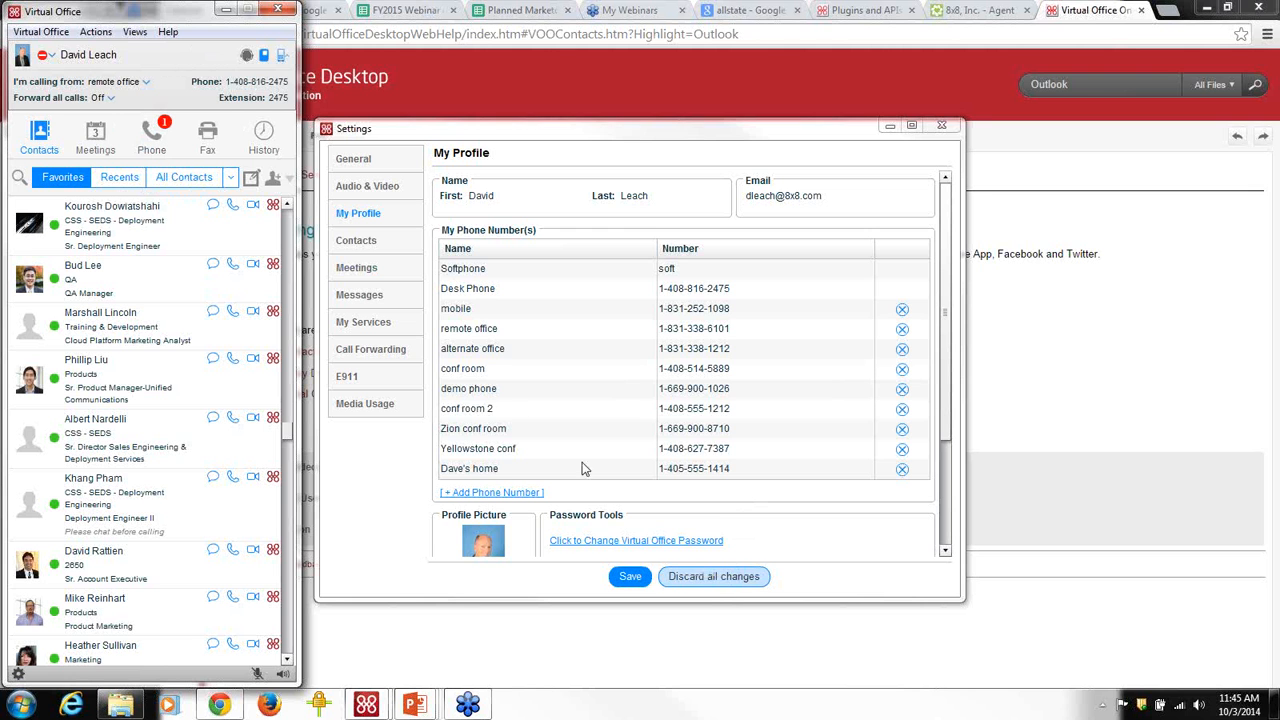
Show the Call Forwarding rules list with the Busy/Boss Calls rule.
click(362, 355)
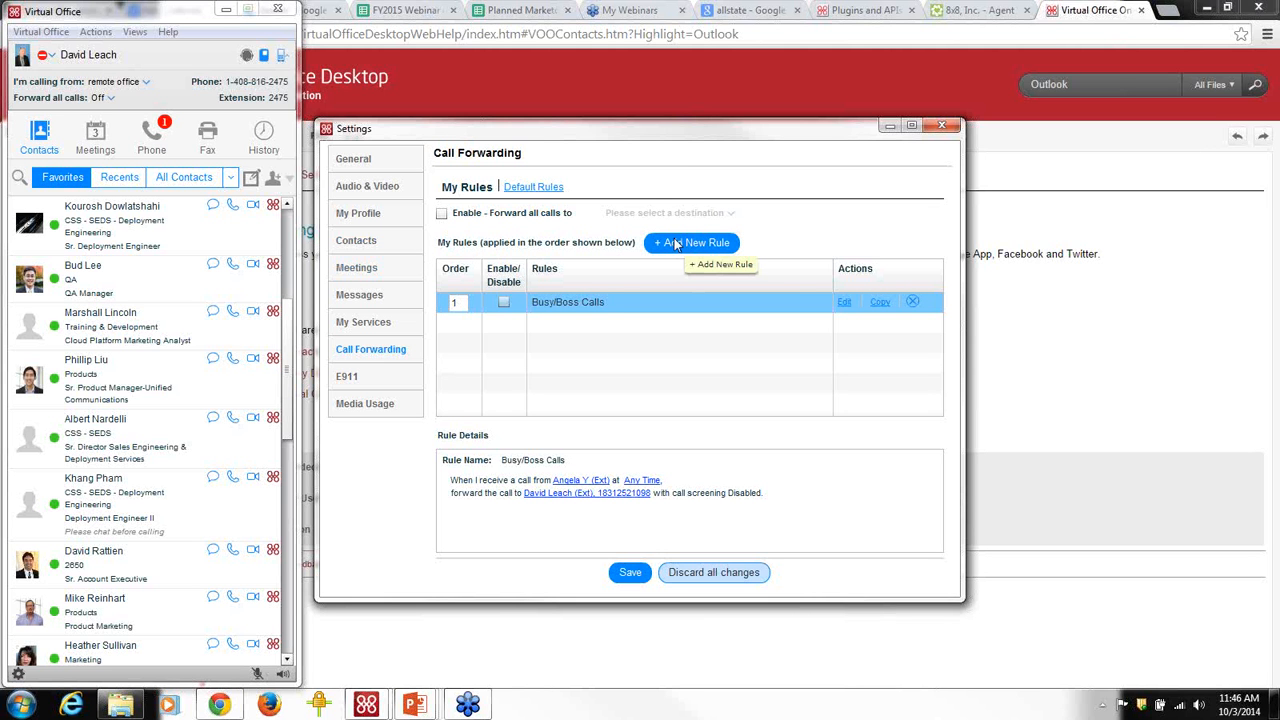
Add a forwarding rule named 'Priority call routing' limited to listed caller numbers.
click(676, 243)
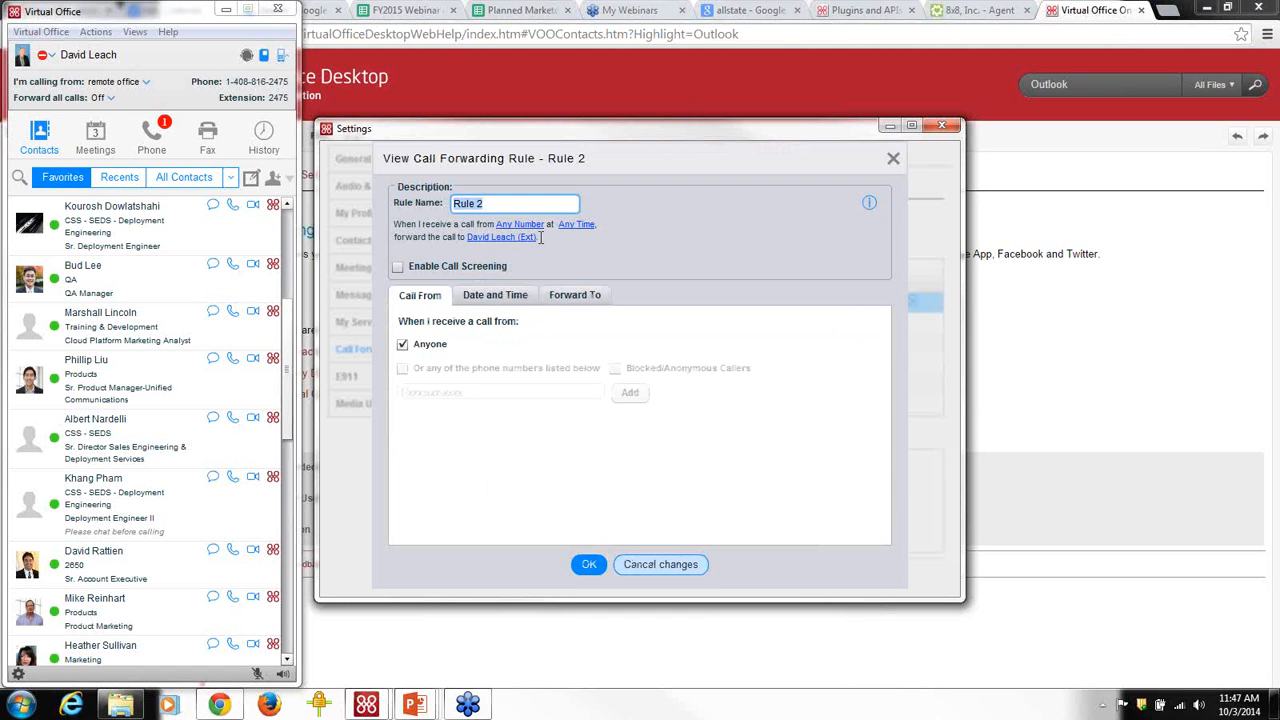
text(Priority call rou)
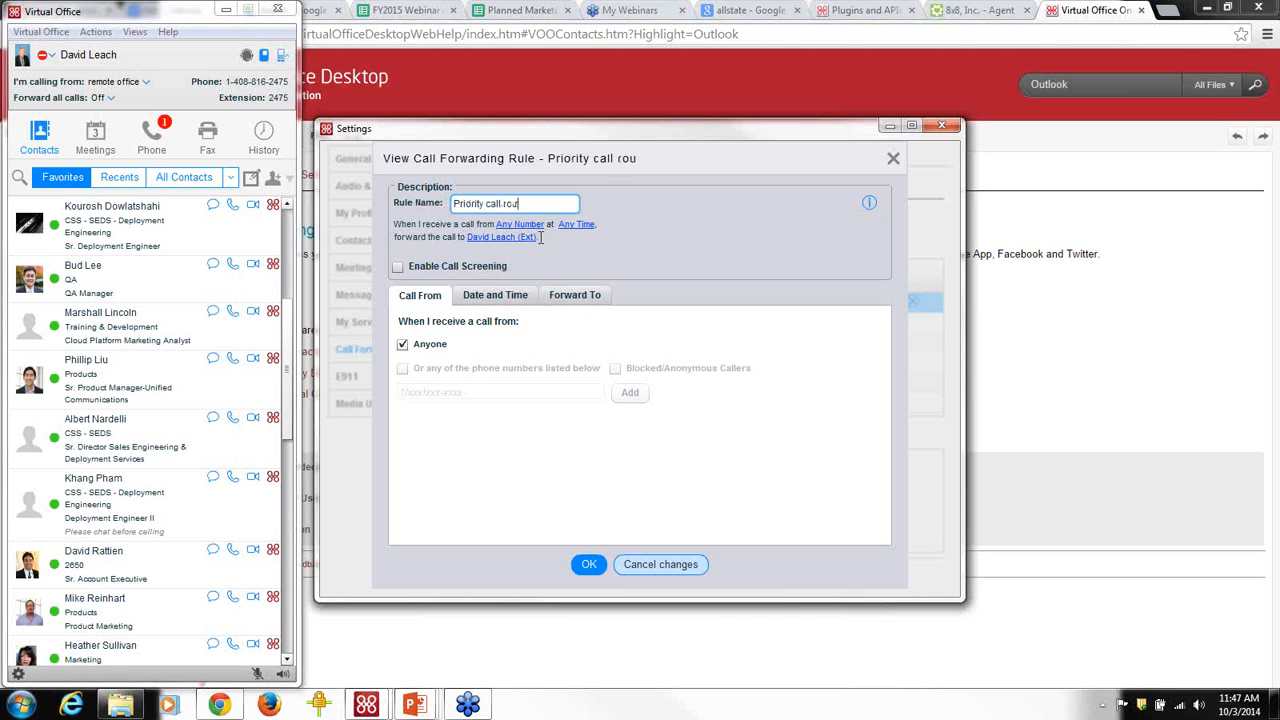
text(ting)
click(515, 281)
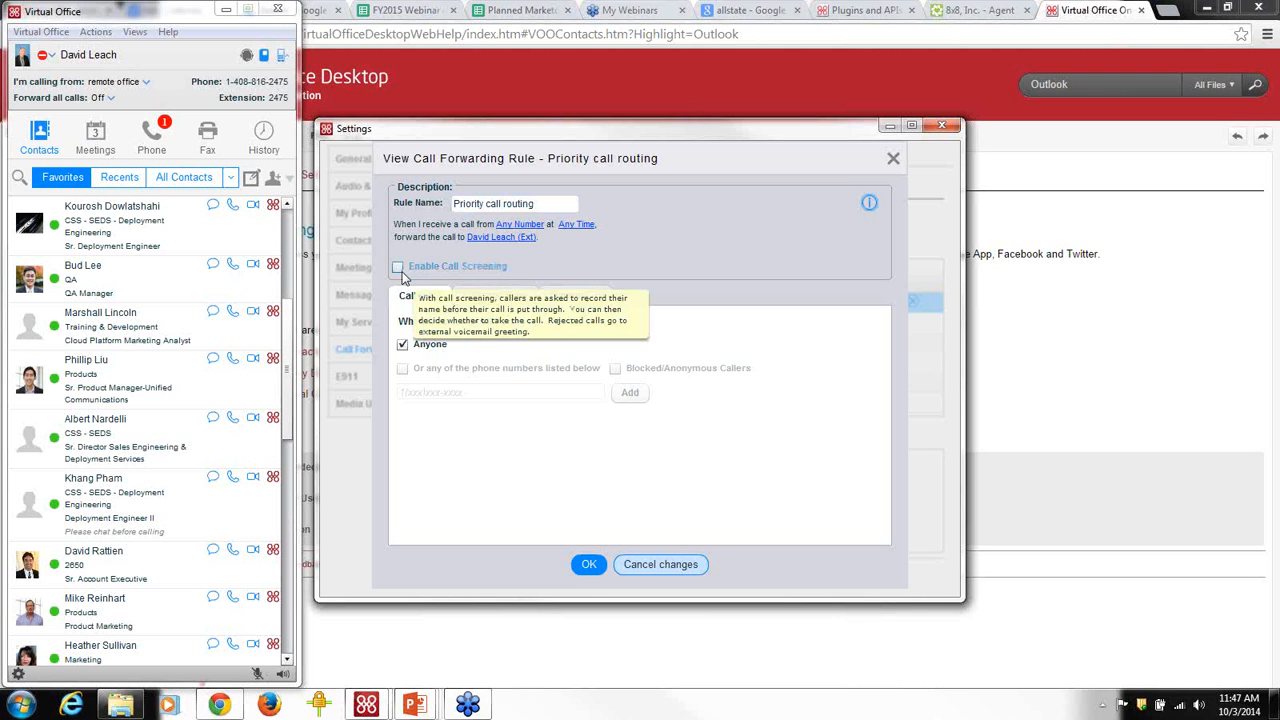
click(402, 345)
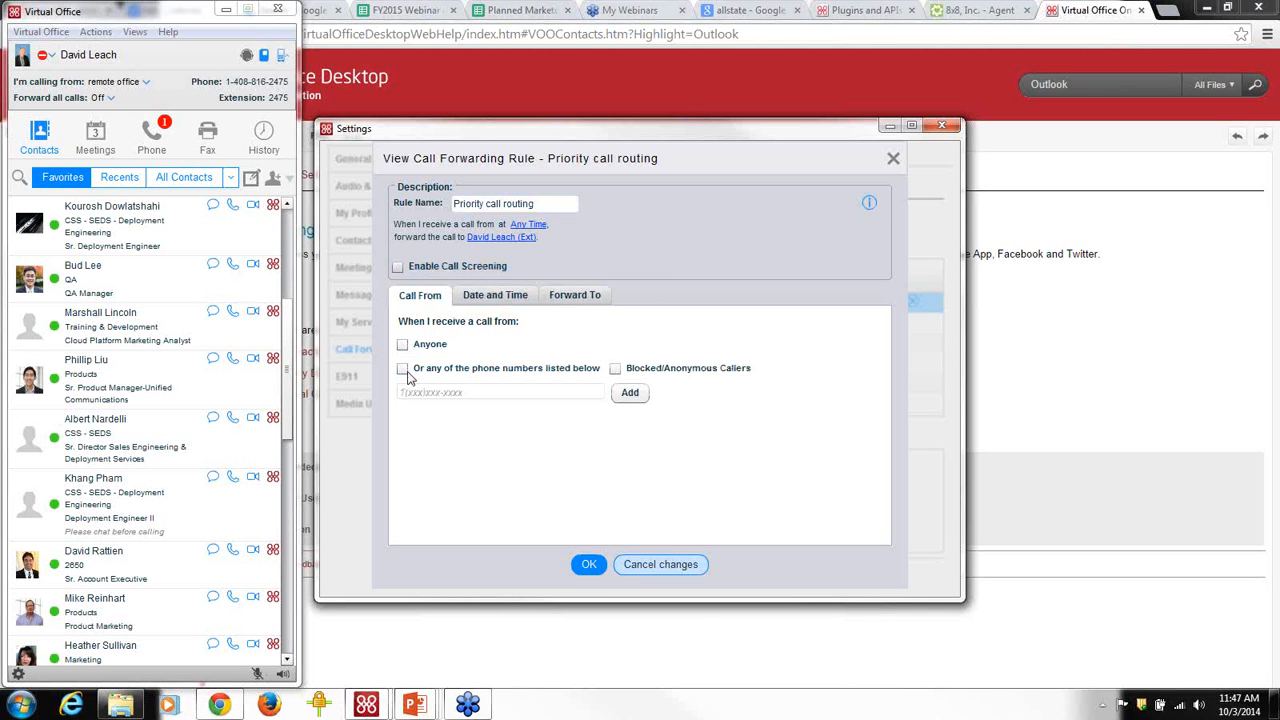
click(402, 369)
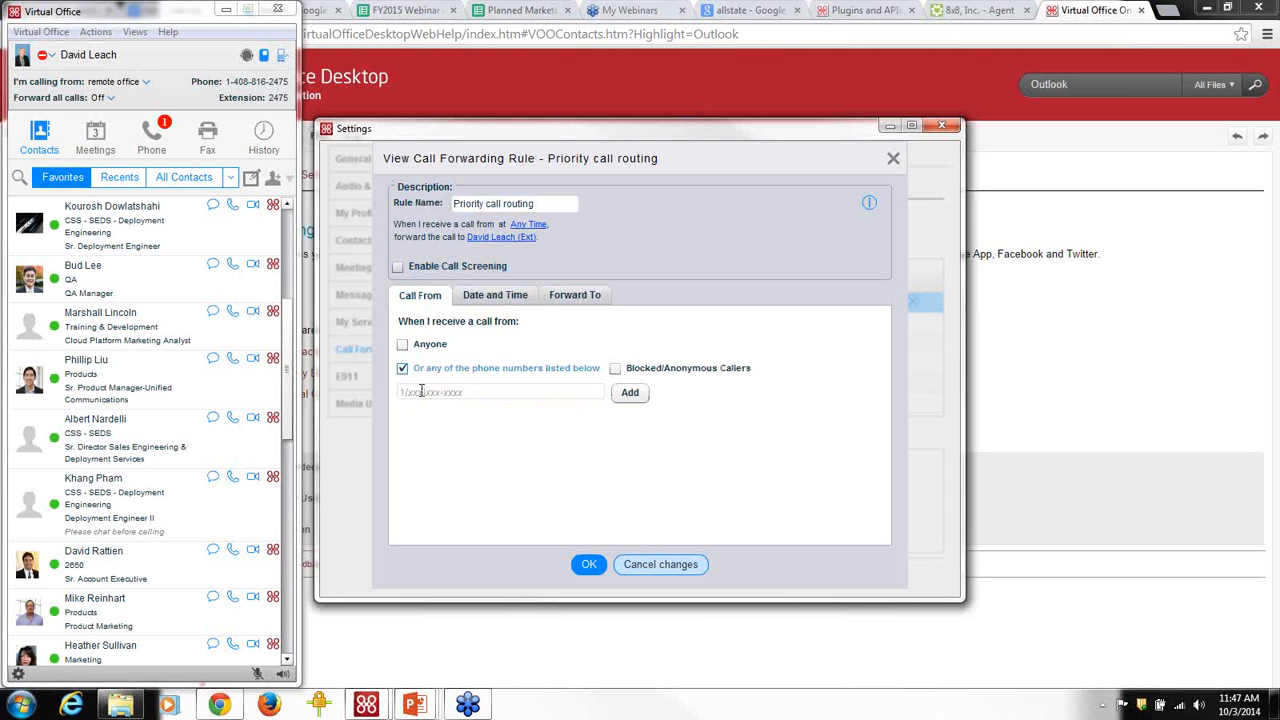
Add a caller phone number, a contact's work fax and 415 to the caller list.
click(435, 392)
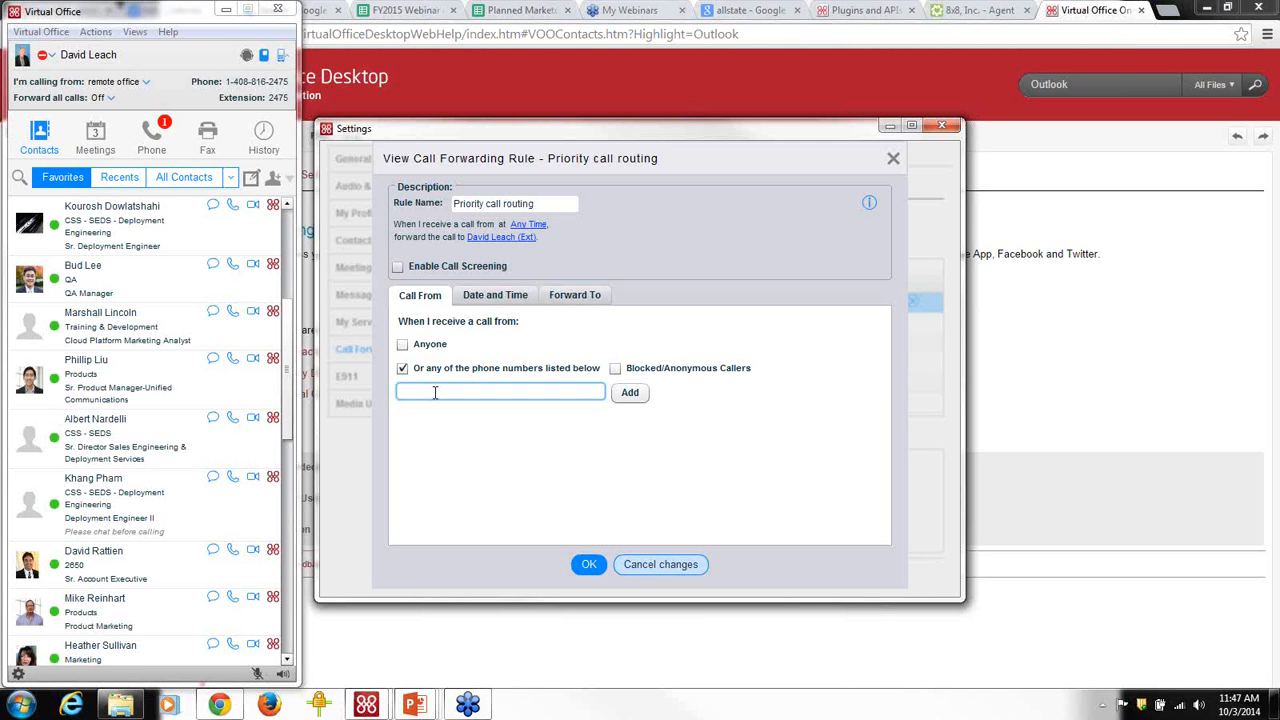
text(8315551212)
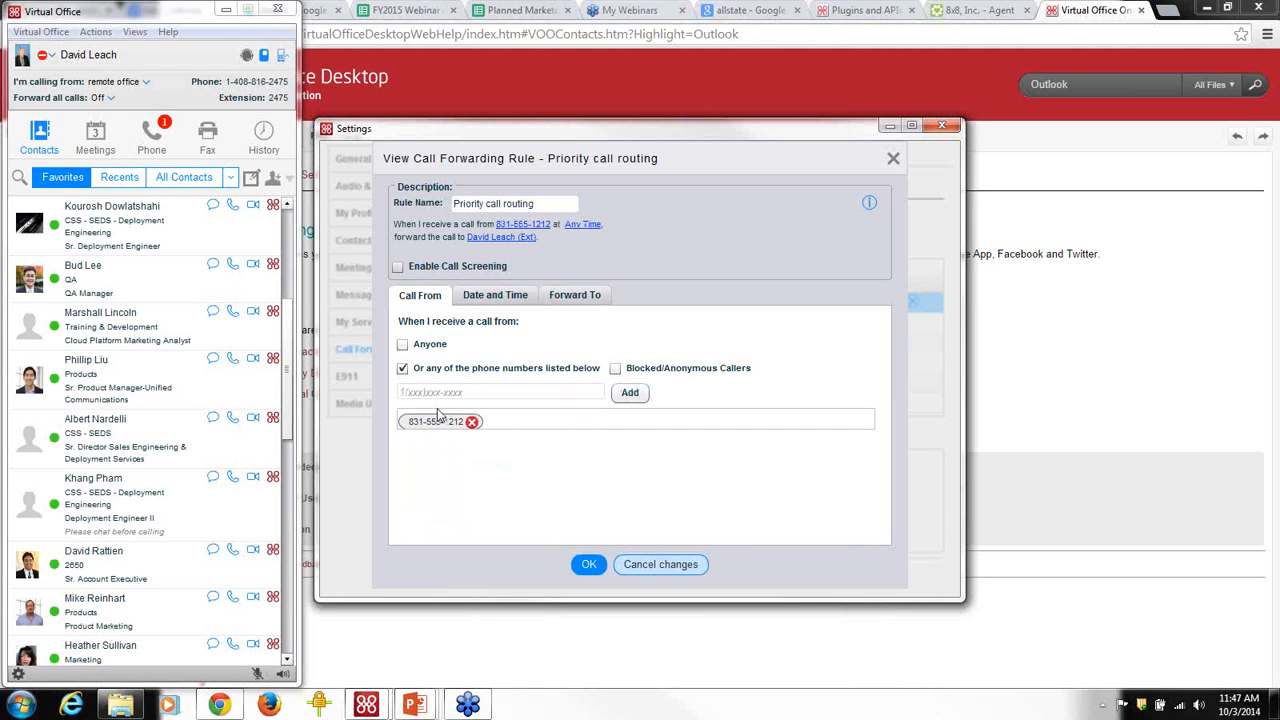
click(432, 393)
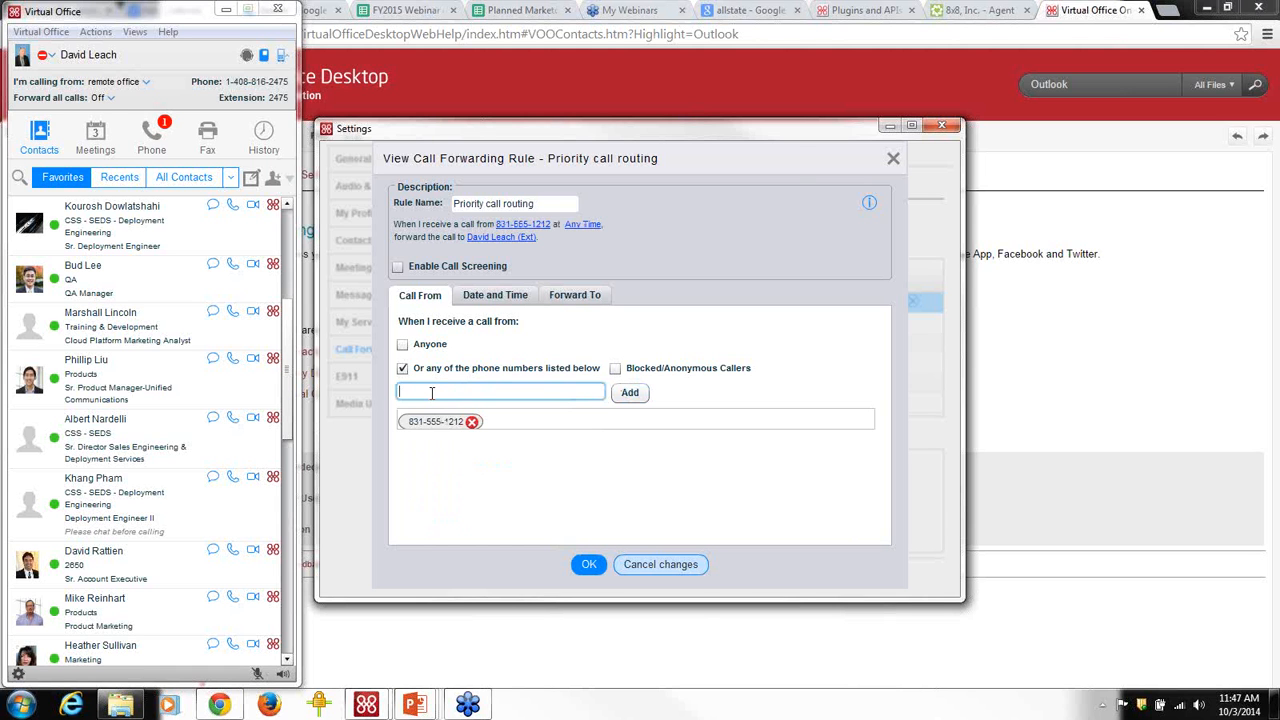
text(angela)
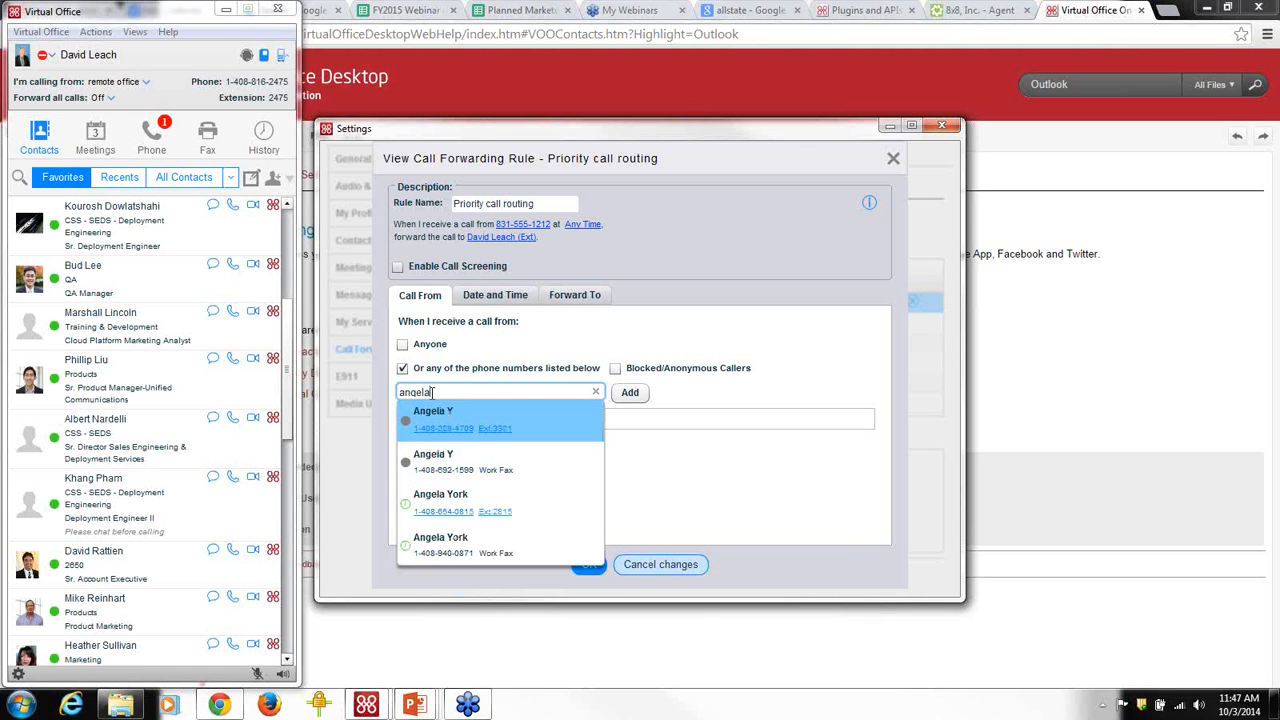
click(446, 470)
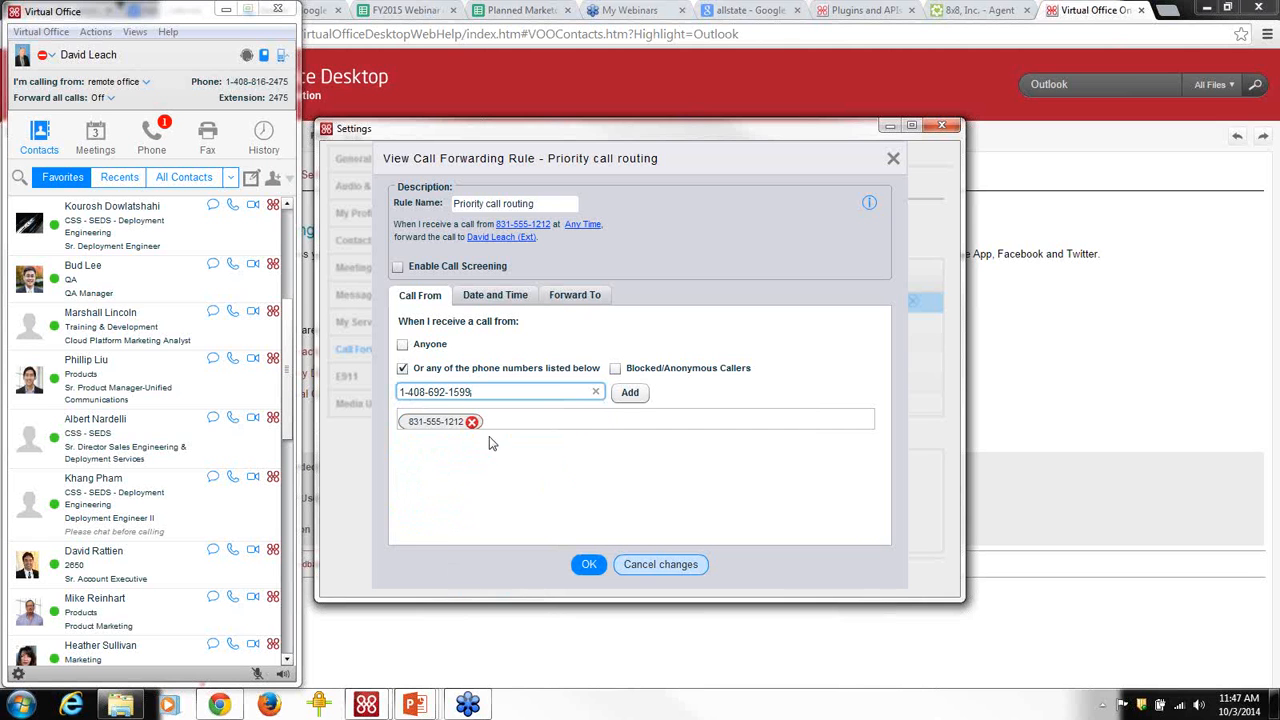
click(630, 392)
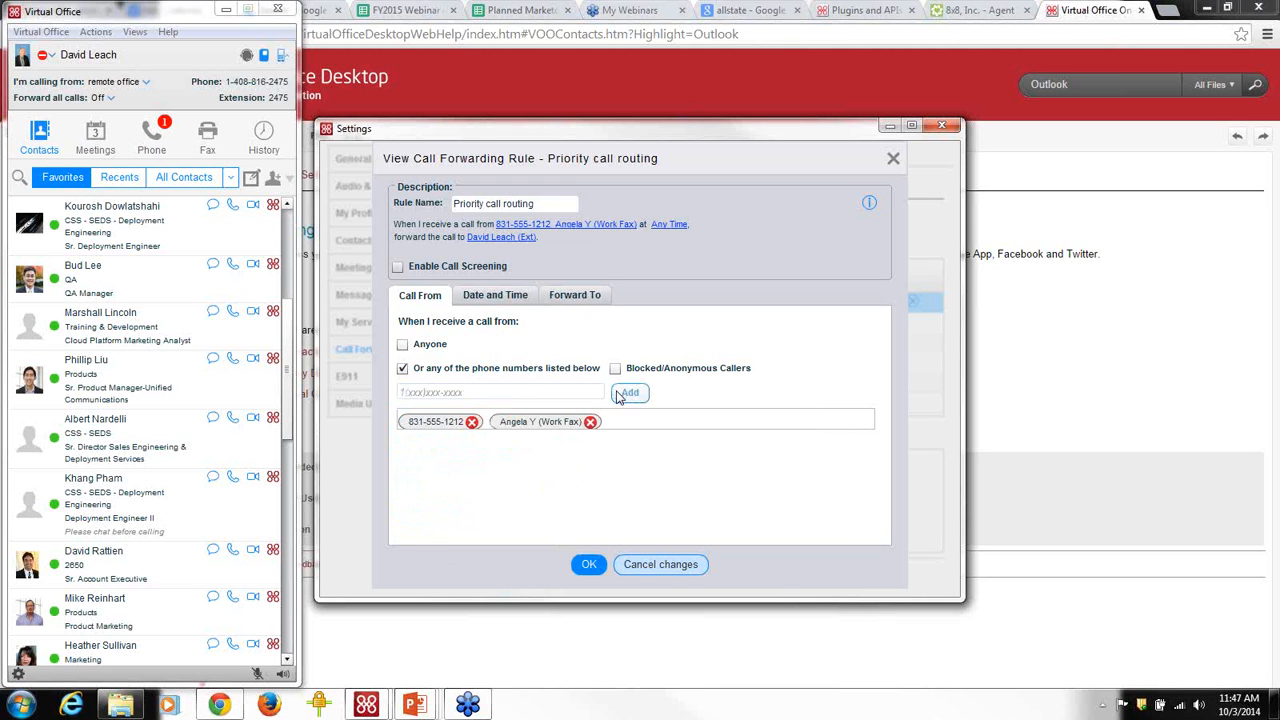
click(463, 392)
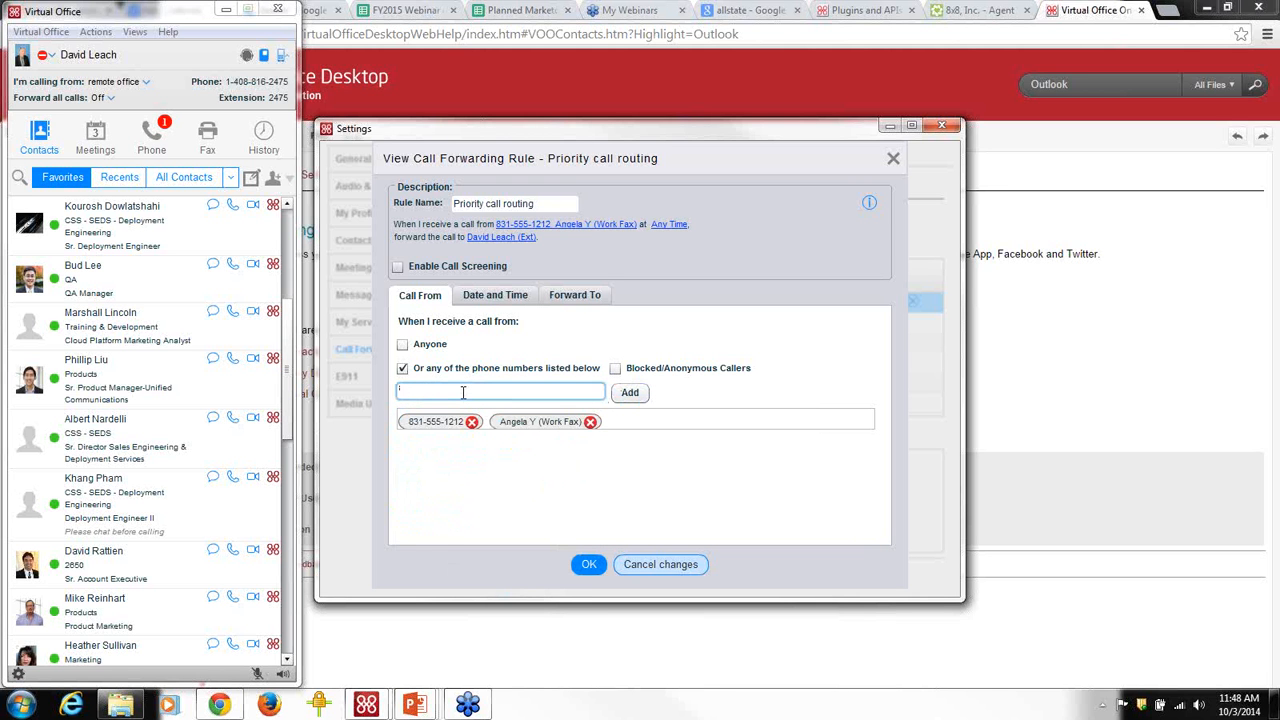
text(415)
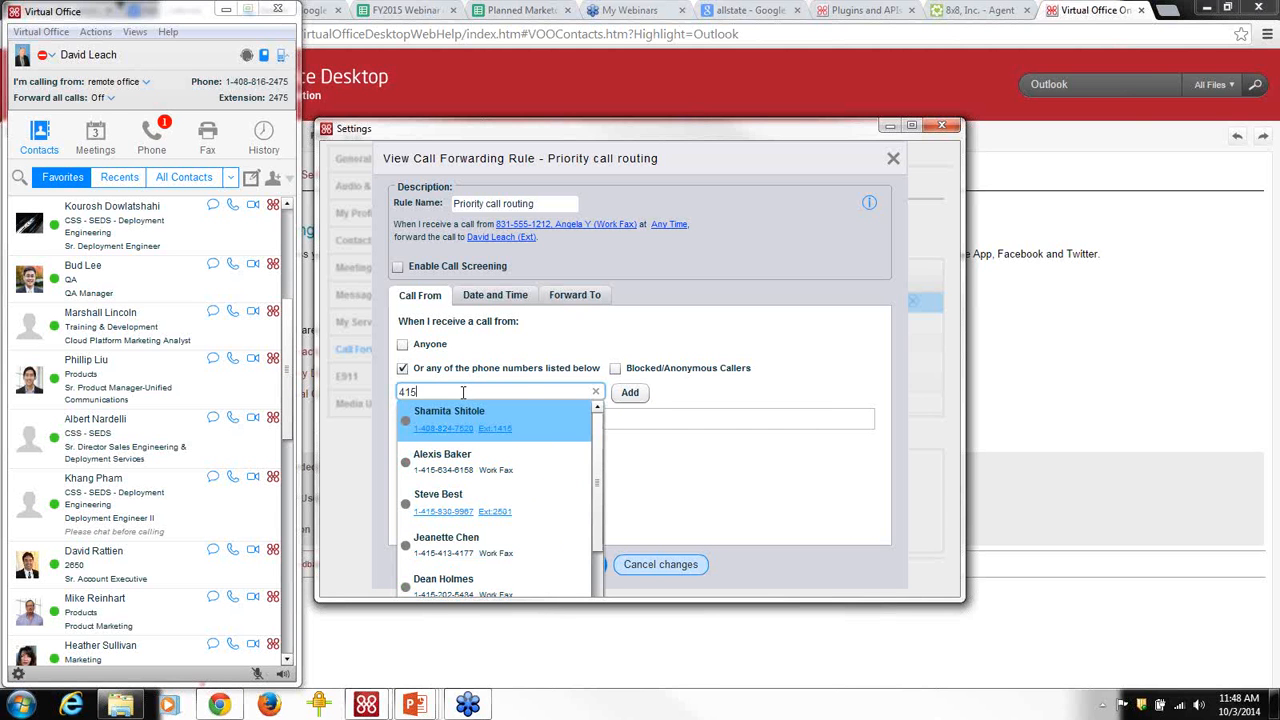
click(630, 393)
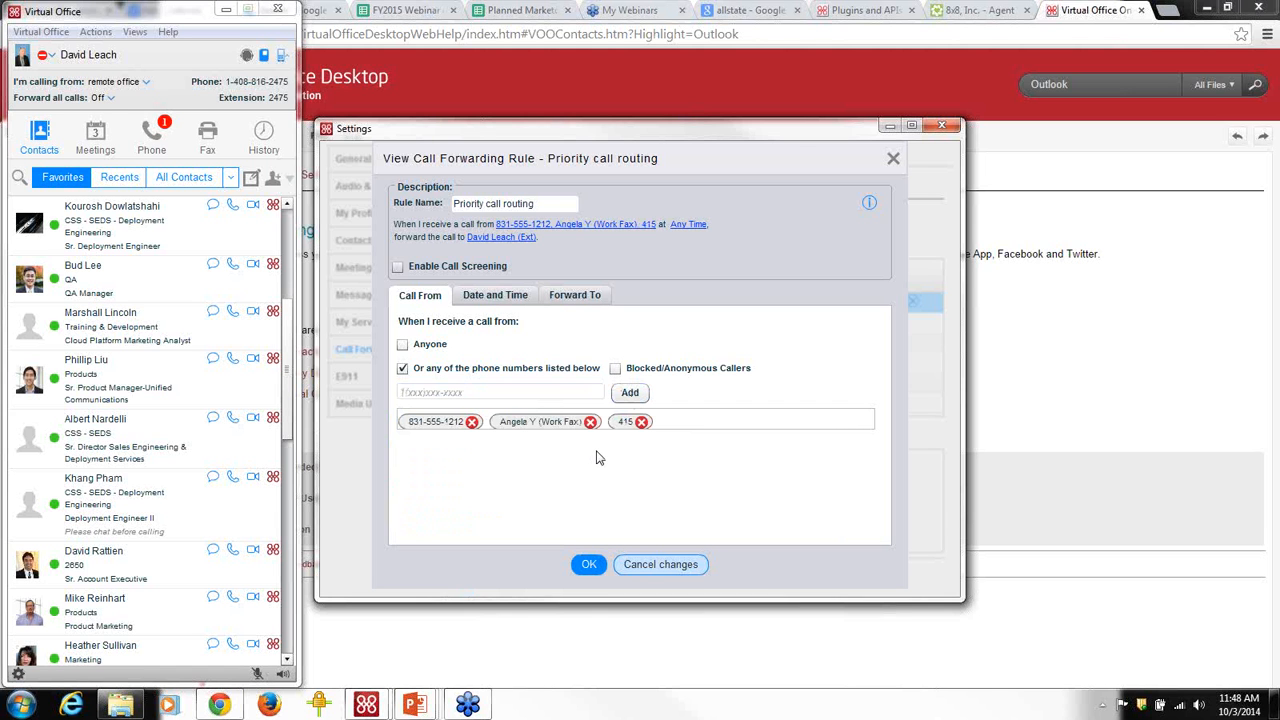
Forward the rule's calls to an external phone number instead of the extension, then save it.
click(513, 239)
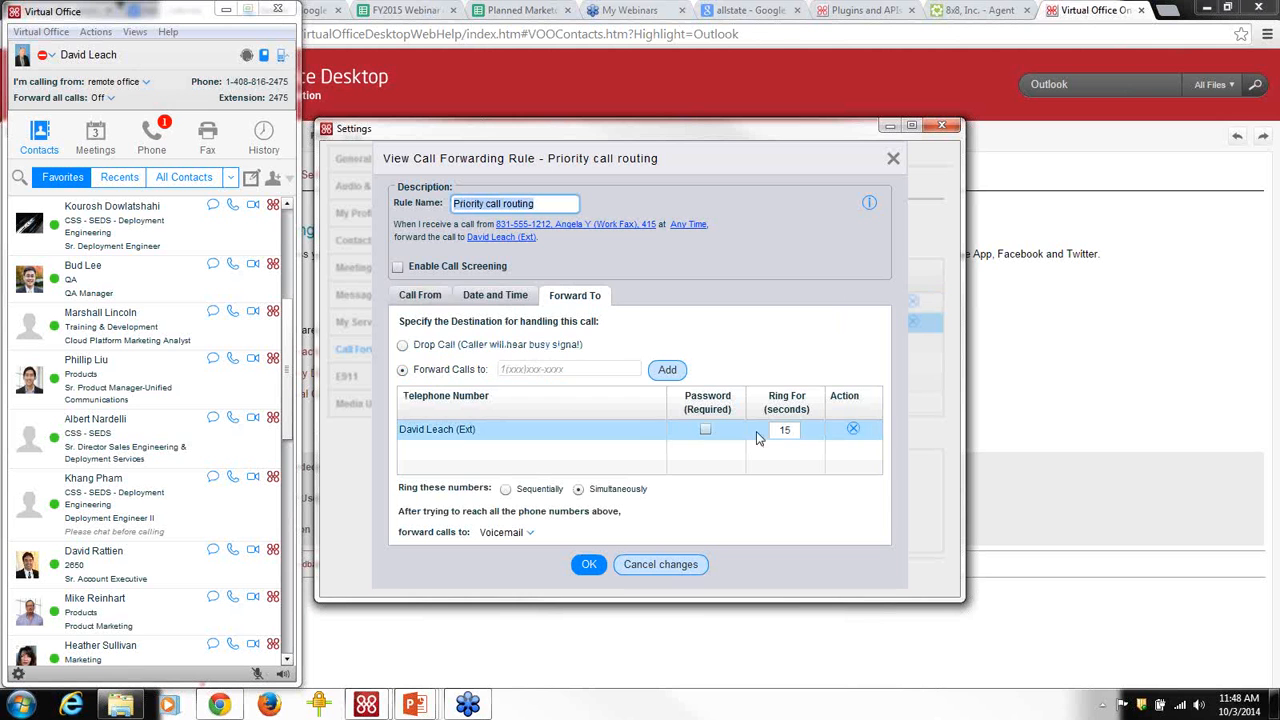
click(852, 430)
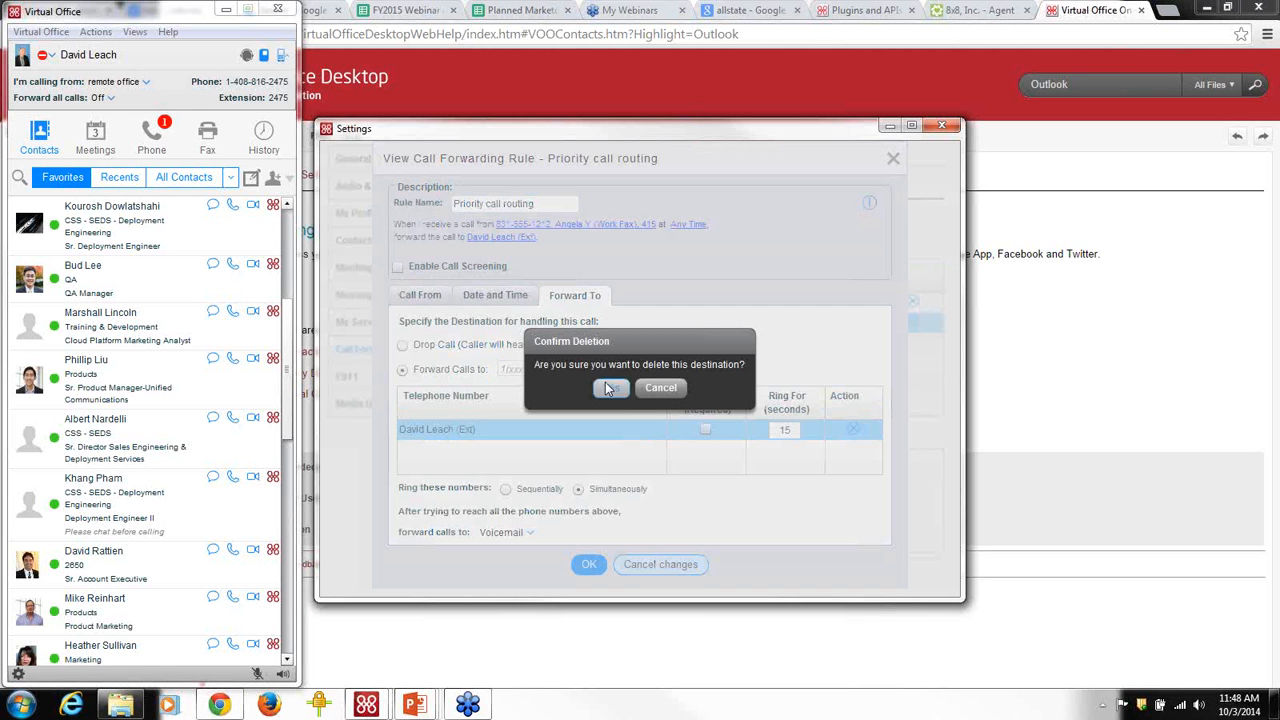
click(609, 388)
click(542, 367)
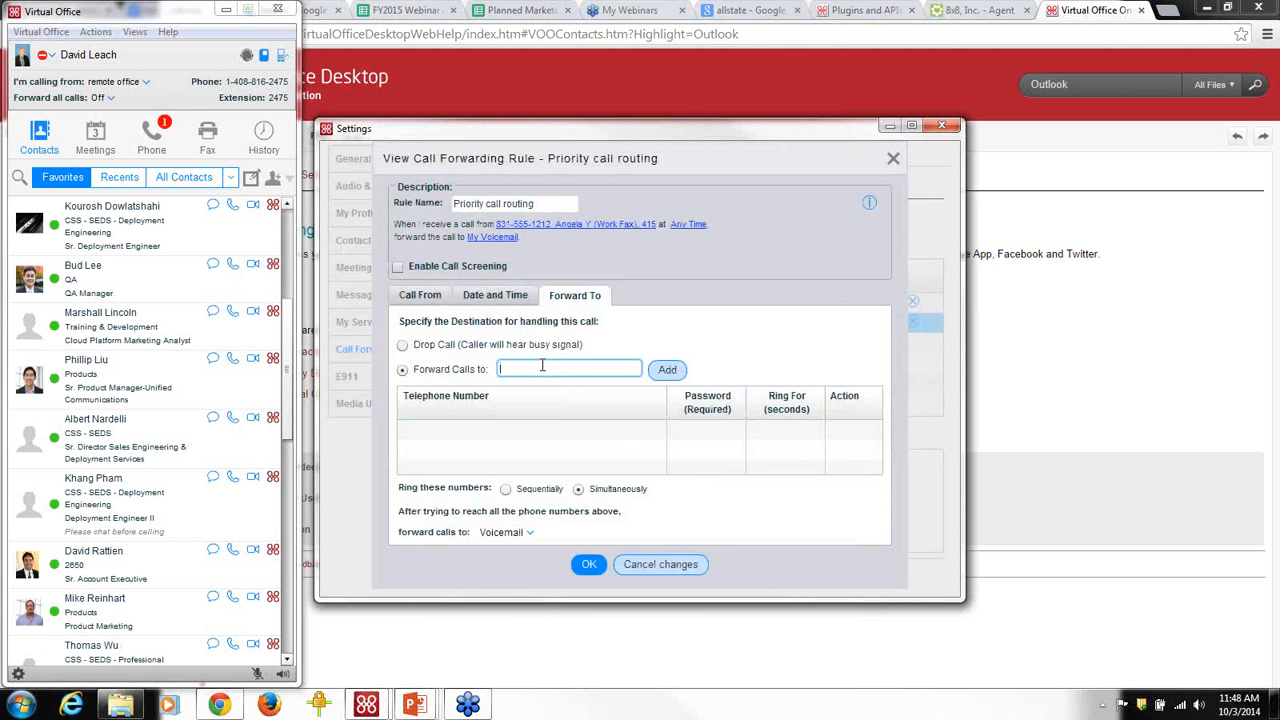
text(18315551212)
click(667, 370)
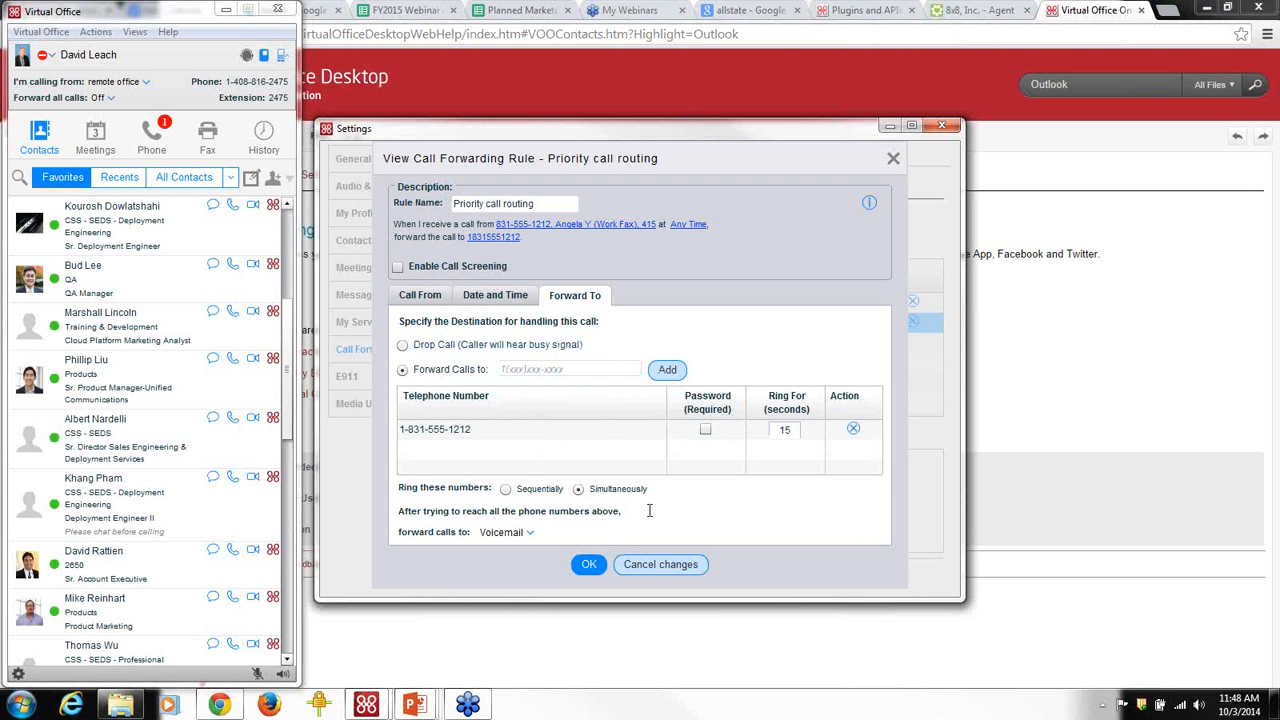
click(595, 569)
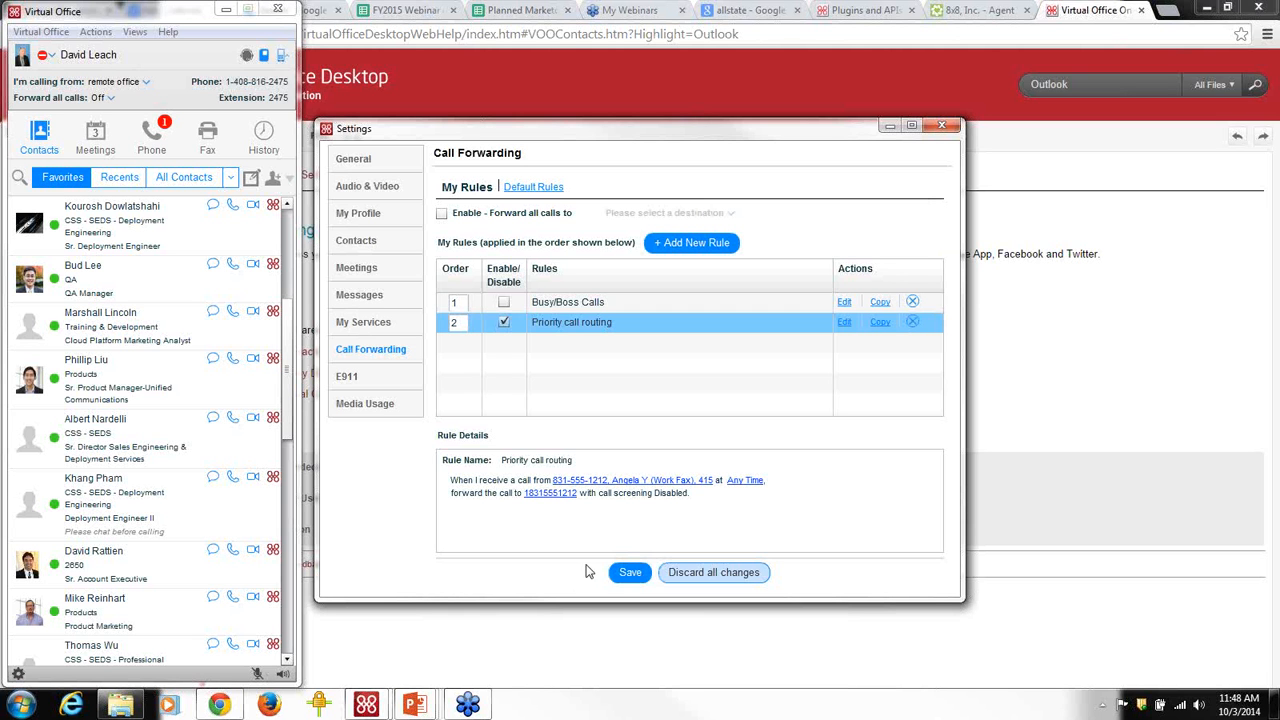
Discard all unsaved forwarding changes and close the Settings window.
click(723, 574)
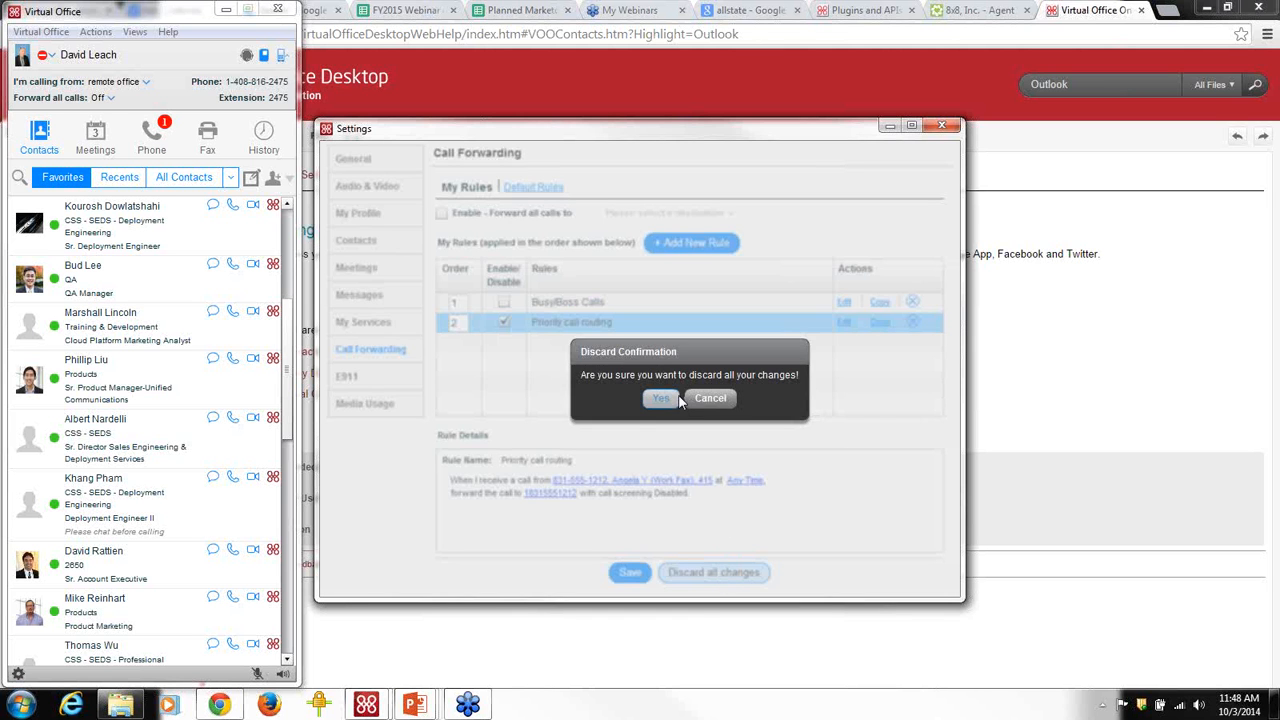
click(662, 399)
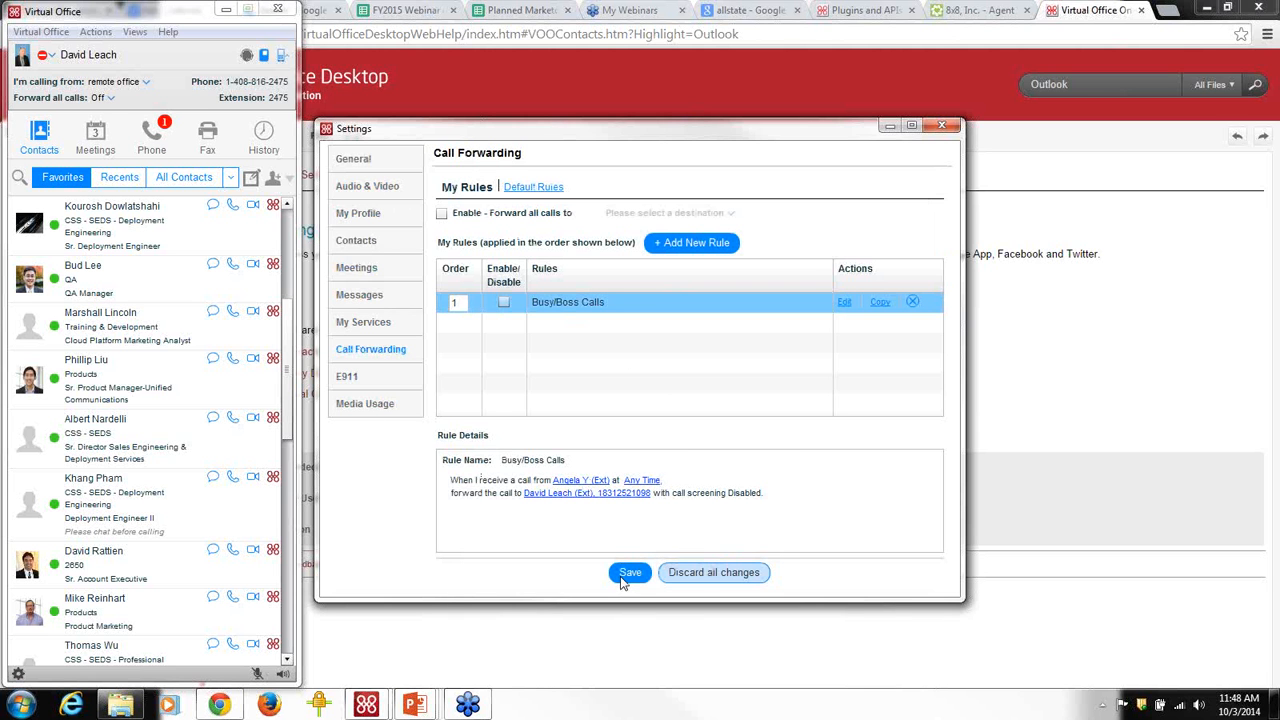
click(943, 126)
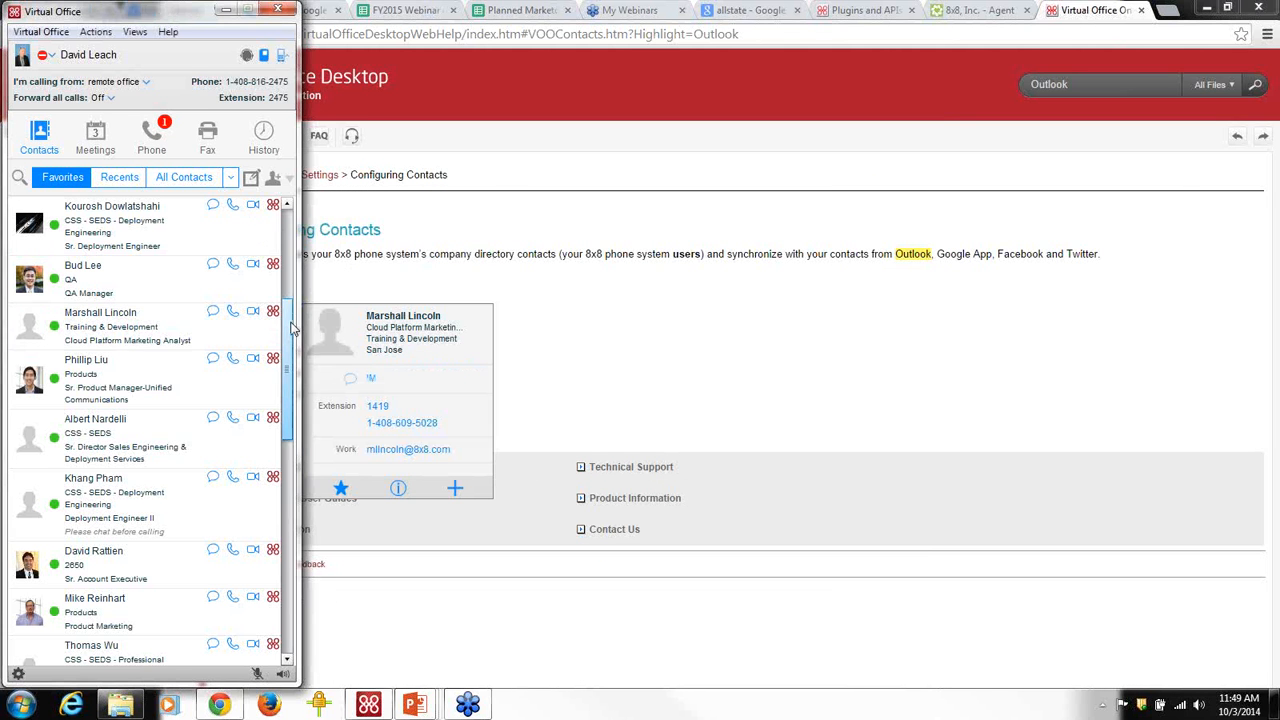
IM the top favourite contact a greeting saying you're in a demo right now, then close the chat.
scroll(284, 333, up, 5)
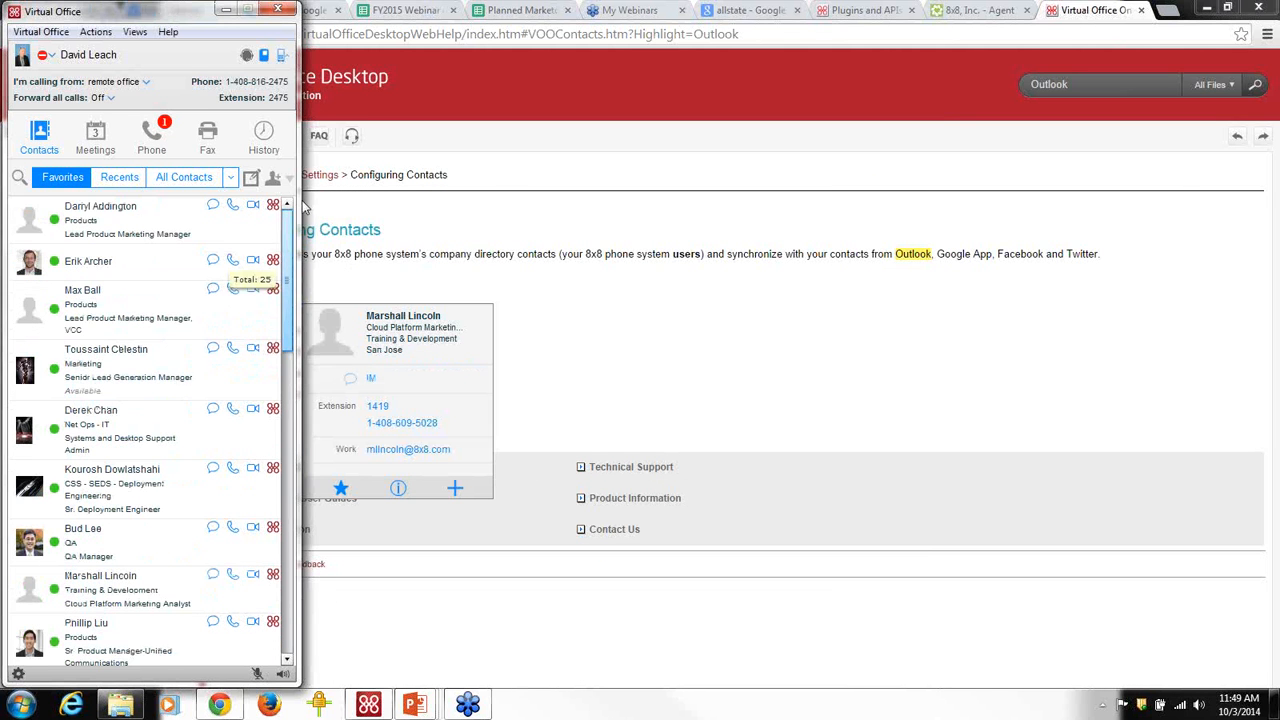
click(212, 207)
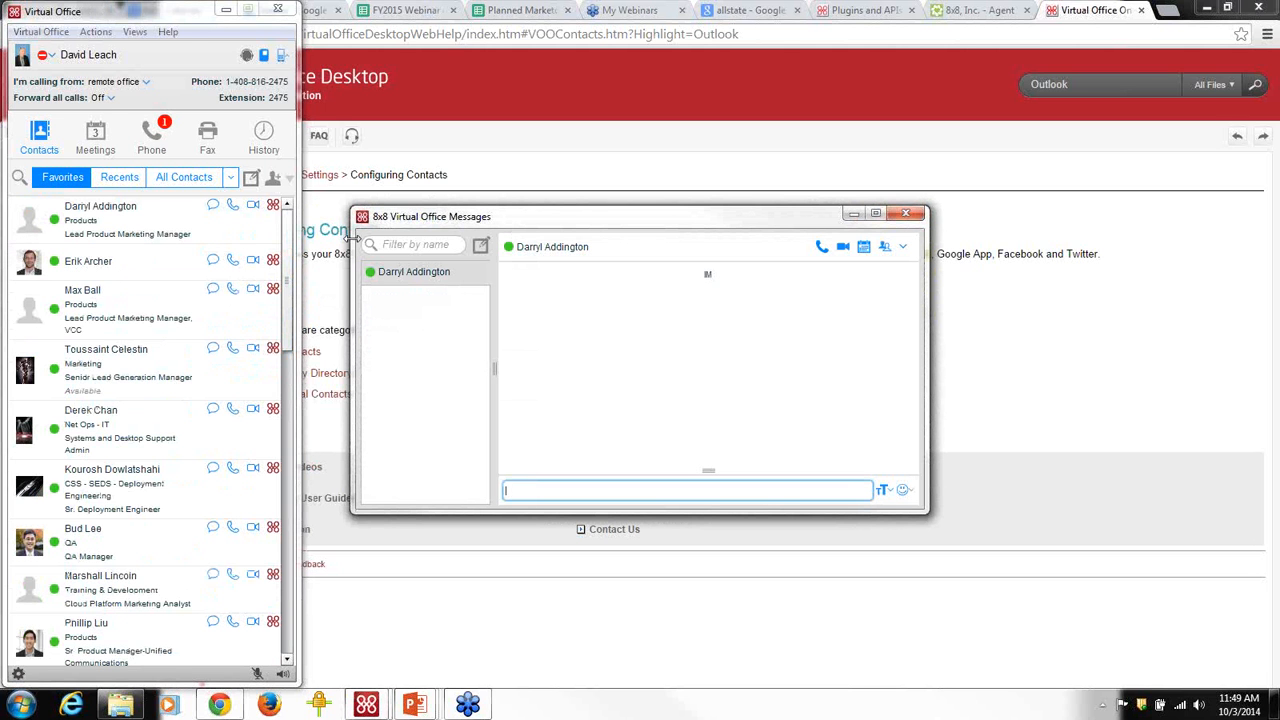
text(hey d)
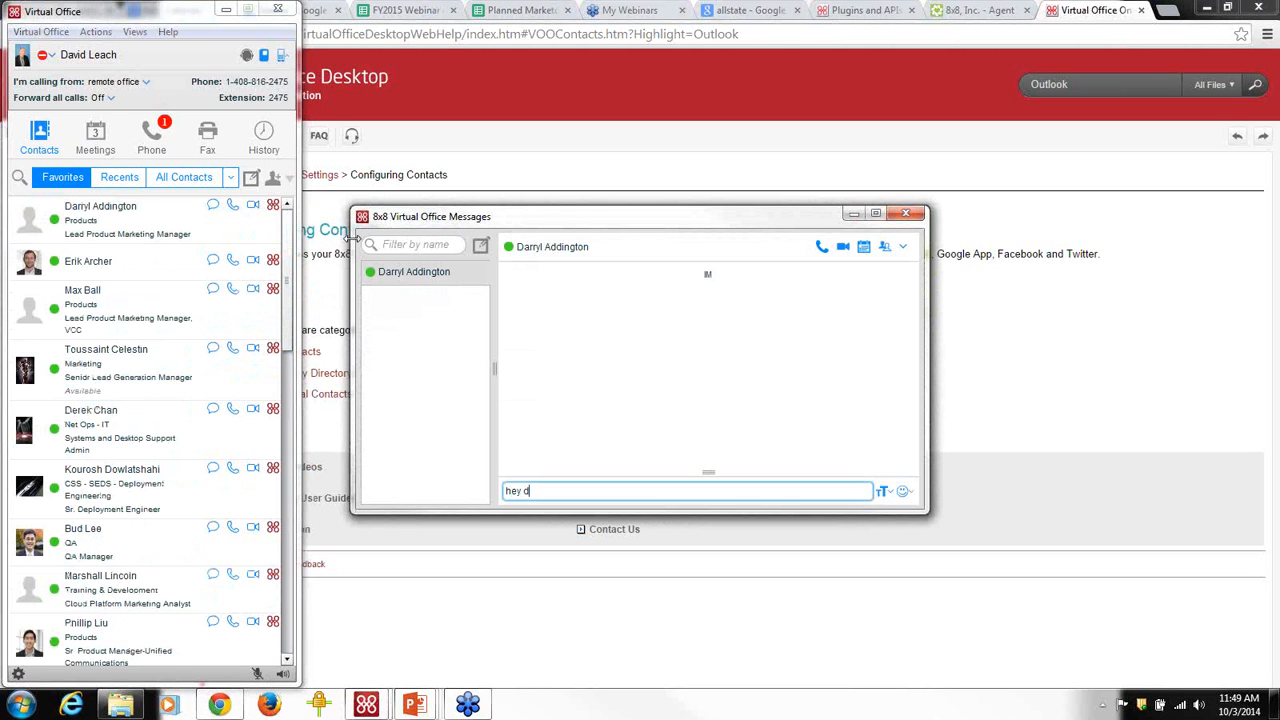
key(BackSpace)
text(Da)
key(BackSpace)
text(arryl how you doing? in a dem)
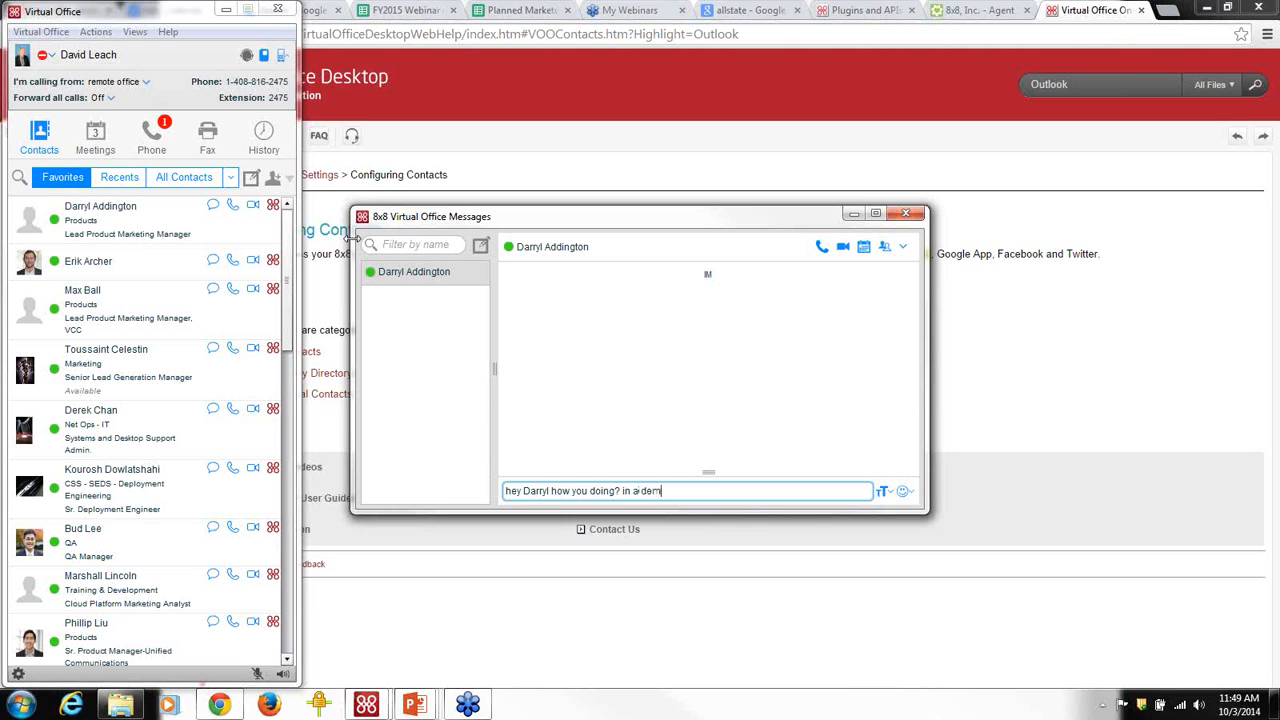
text(o right now)
key(Return)
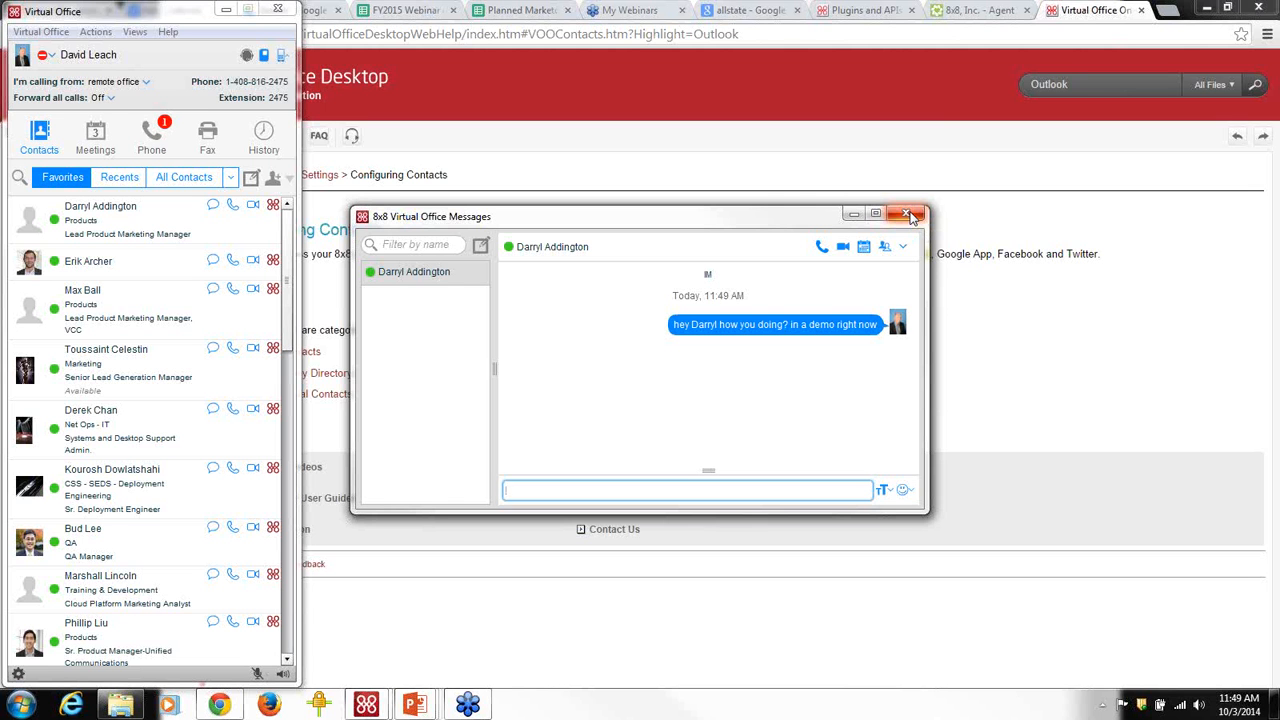
click(908, 215)
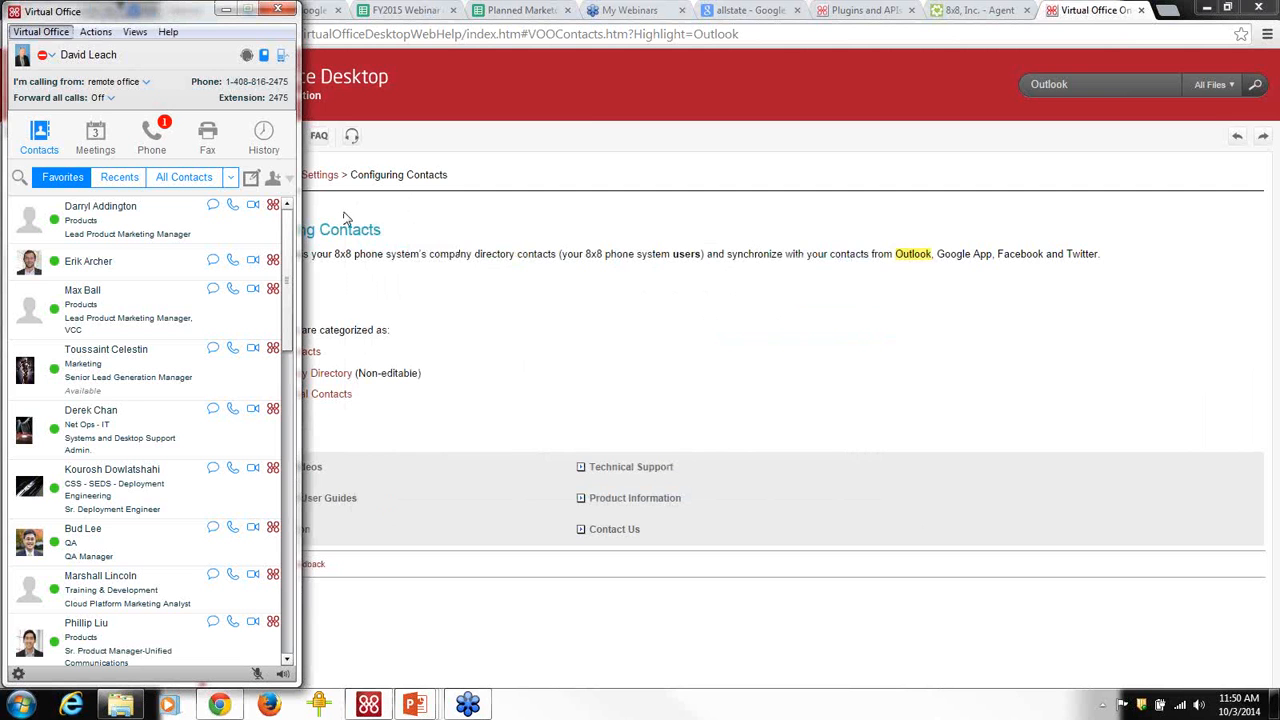
In Chrome, leave the Plugins and APIs page for the 8x8 Support page and browse it.
click(838, 18)
click(838, 18)
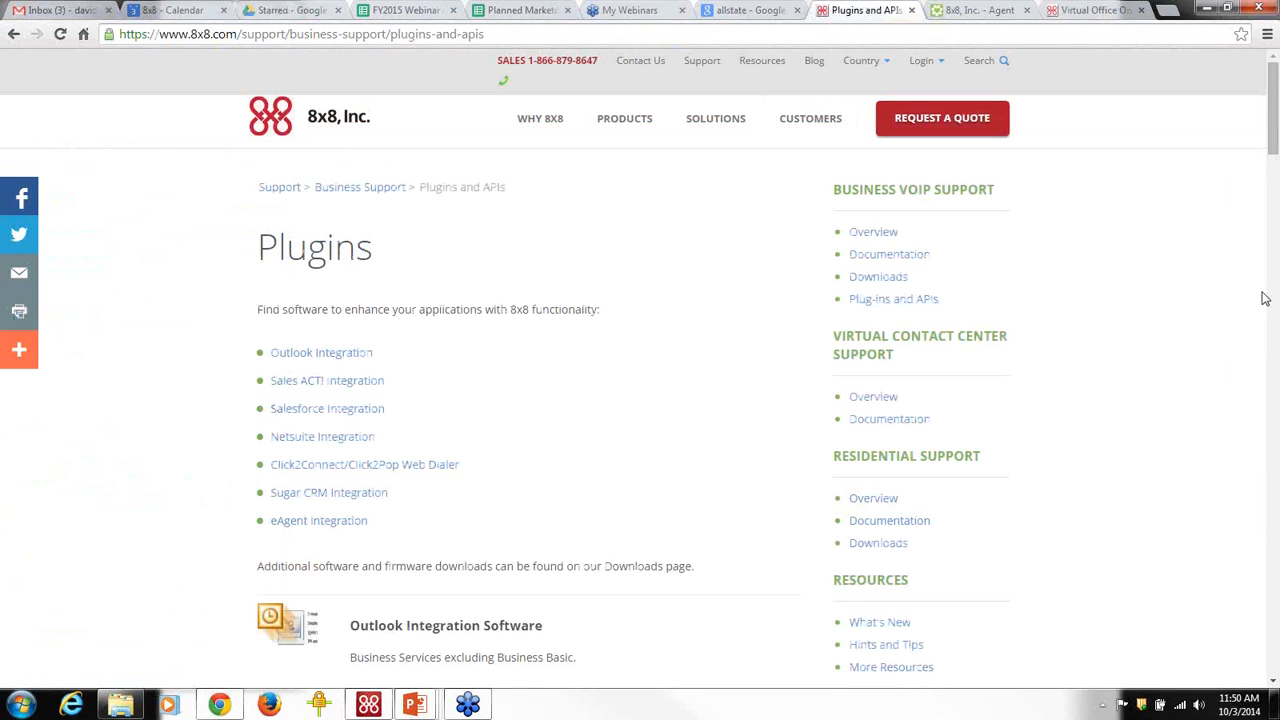
click(13, 34)
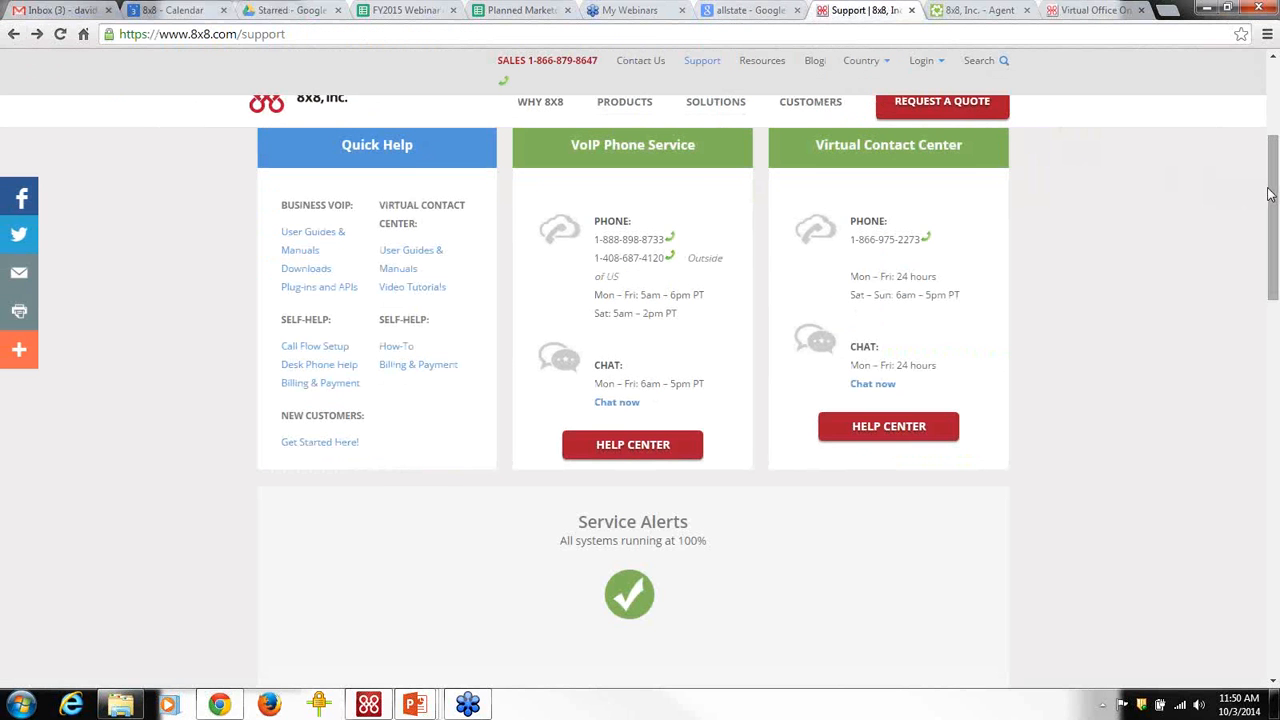
drag(1270, 195, 1268, 115)
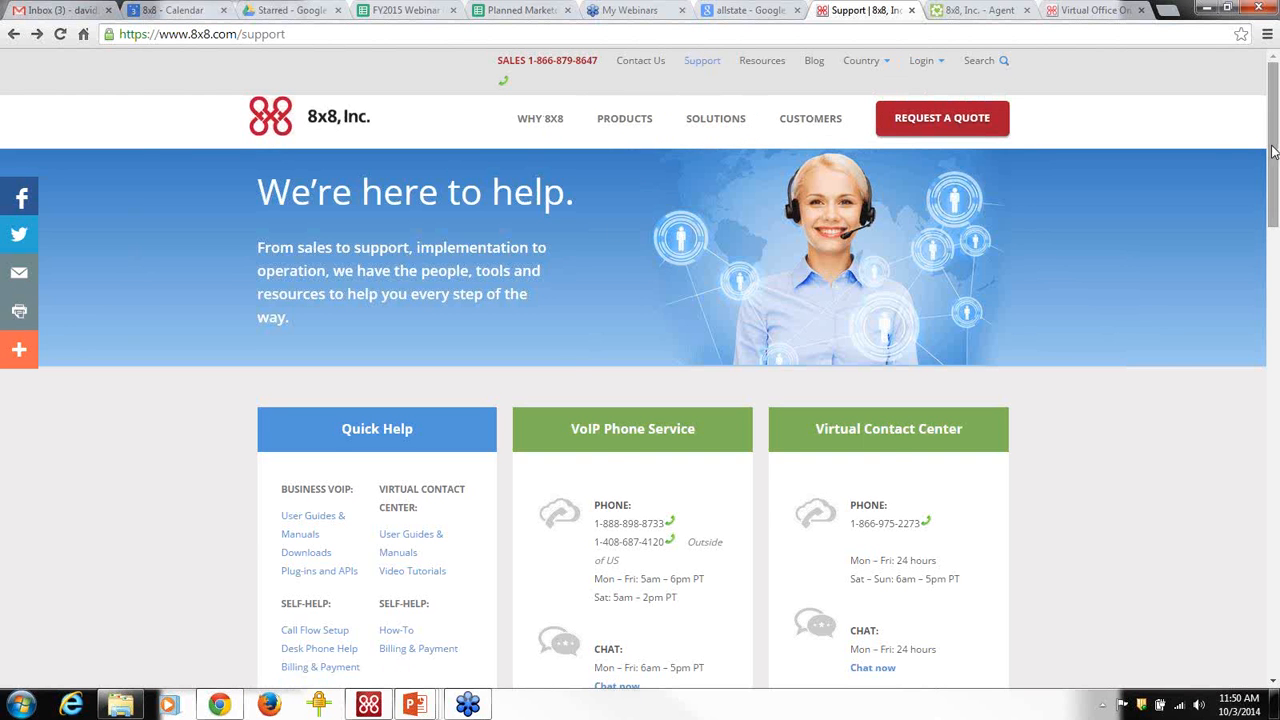
scroll(740, 238, down, 3)
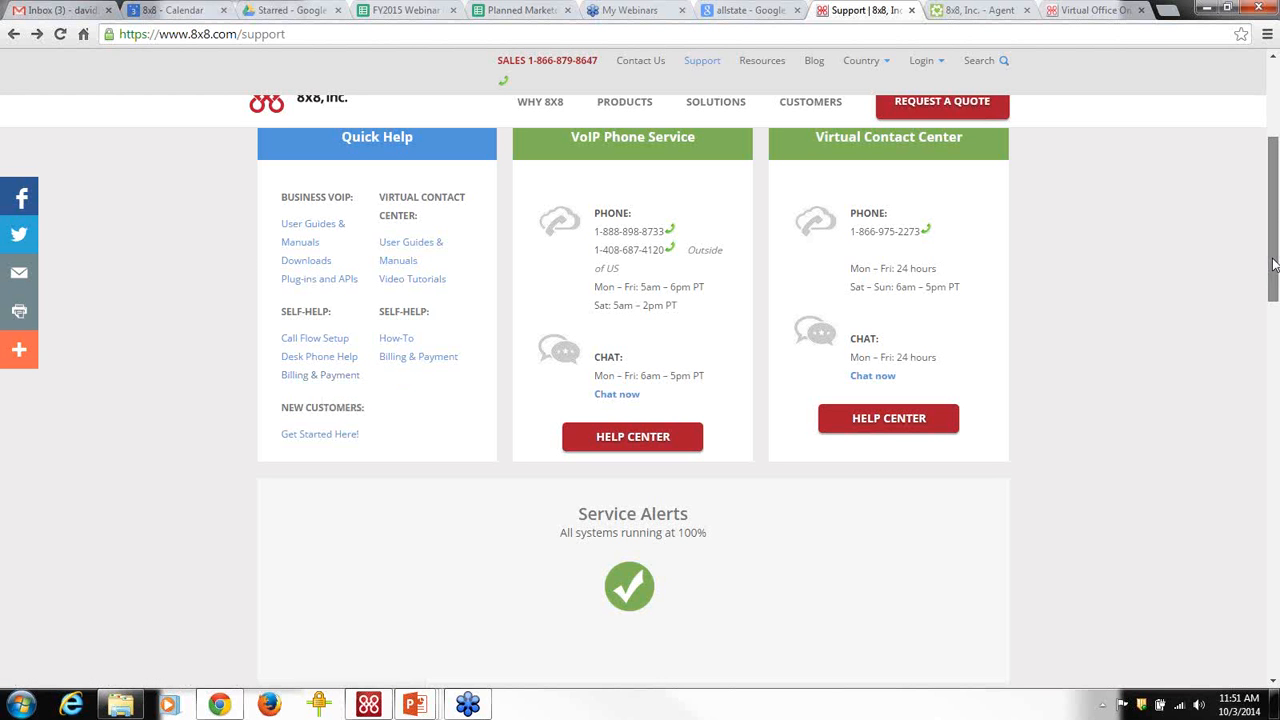
scroll(1273, 263, up, 3)
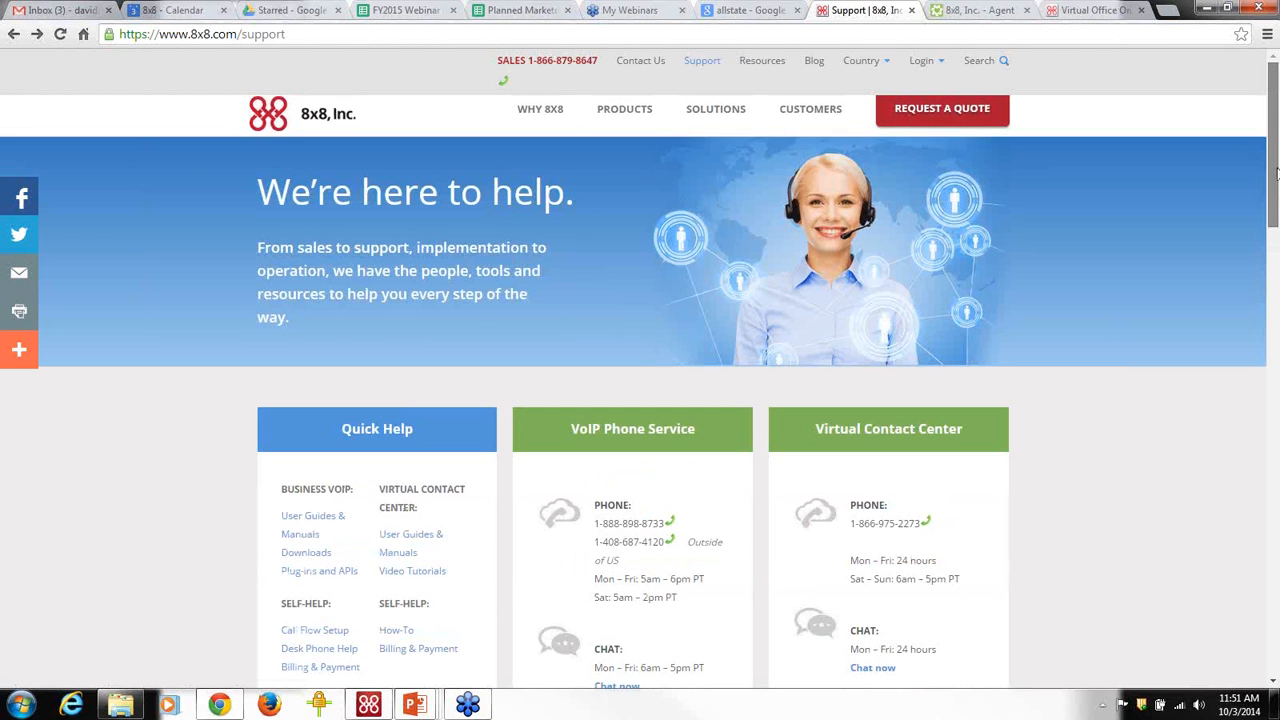
Search the 8x8 website for 'hints and'.
click(978, 62)
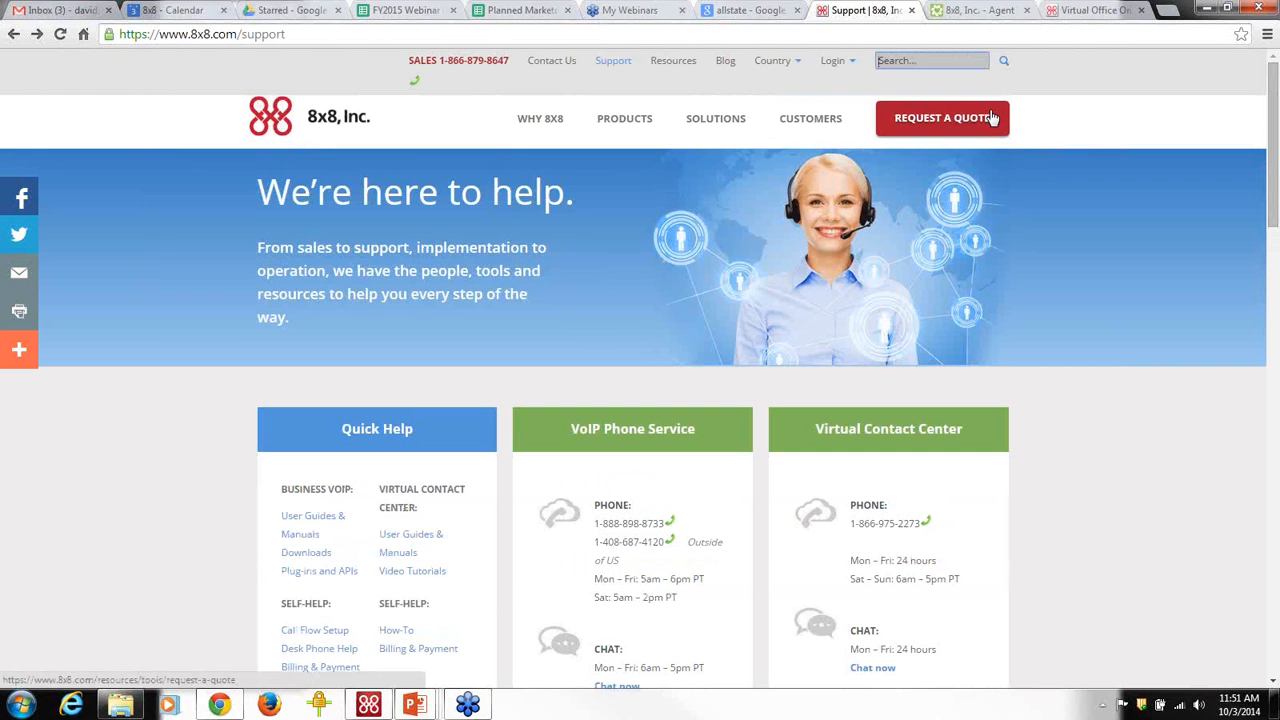
text(how)
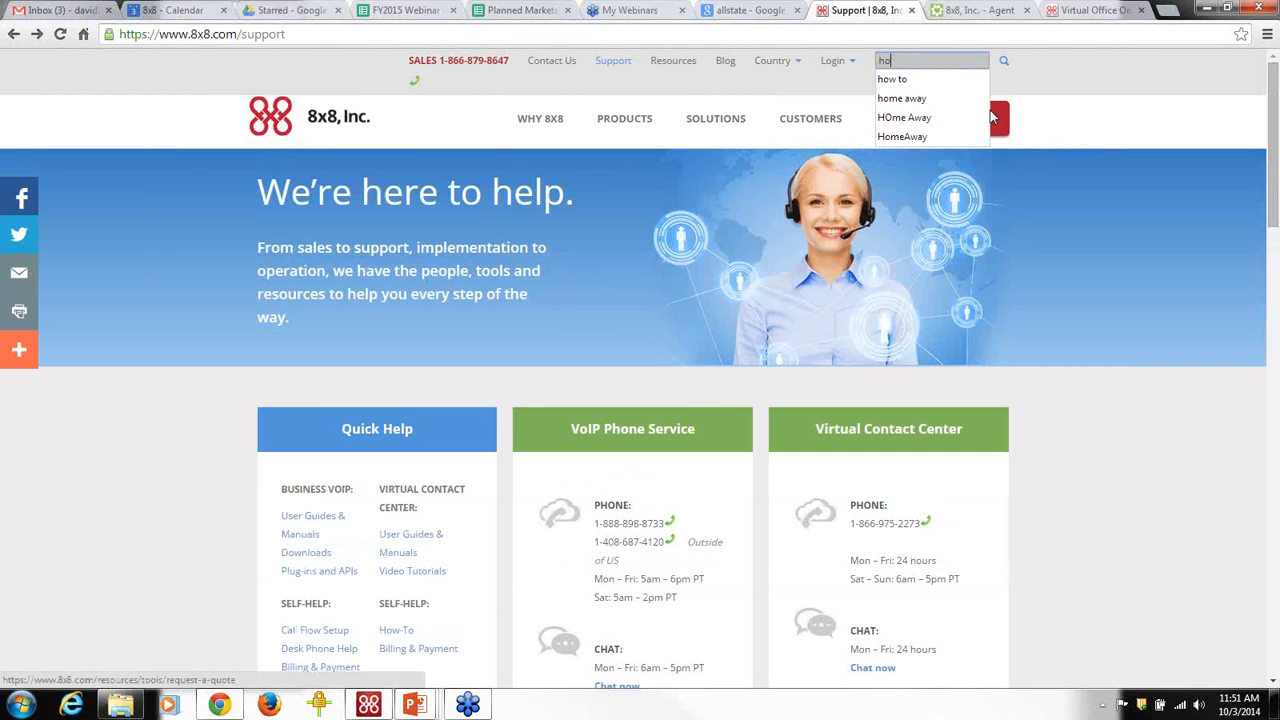
key(BackSpace)
key(BackSpace)
key(BackSpace)
text(Hhints)
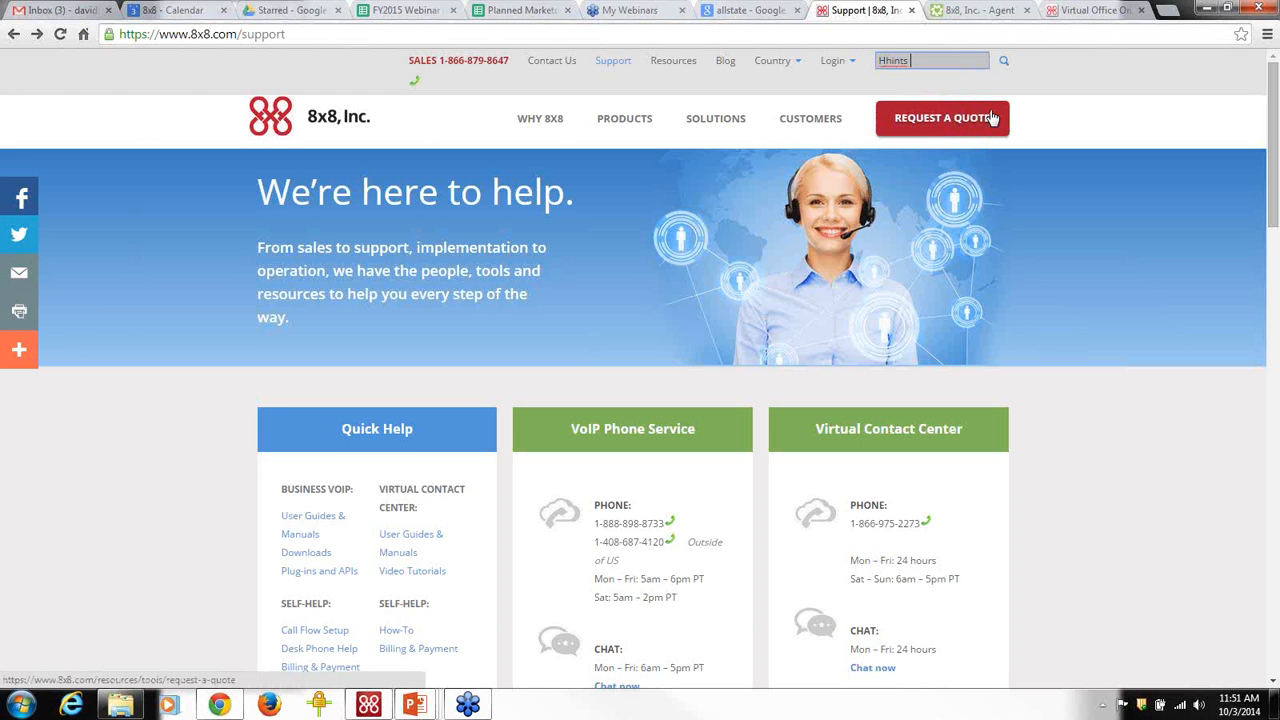
key(BackSpace)
key(BackSpace)
key(BackSpace)
key(BackSpace)
key(BackSpace)
text(hin)
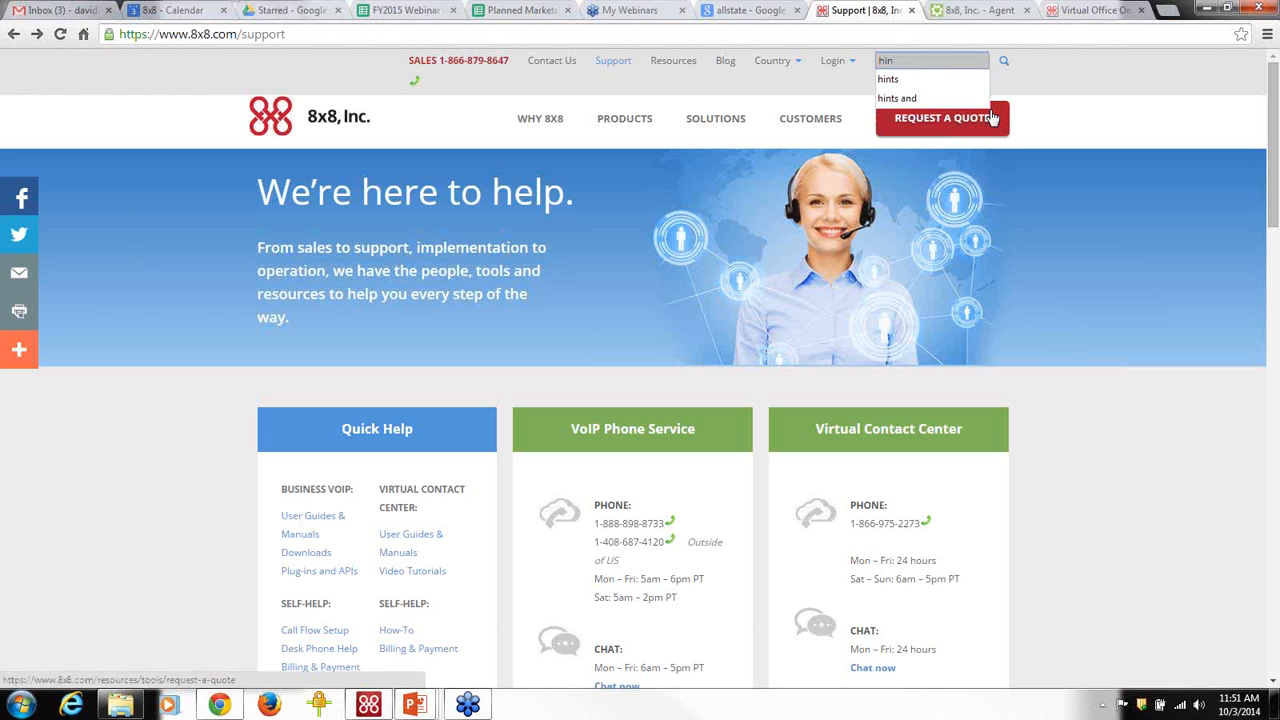
text(ts and)
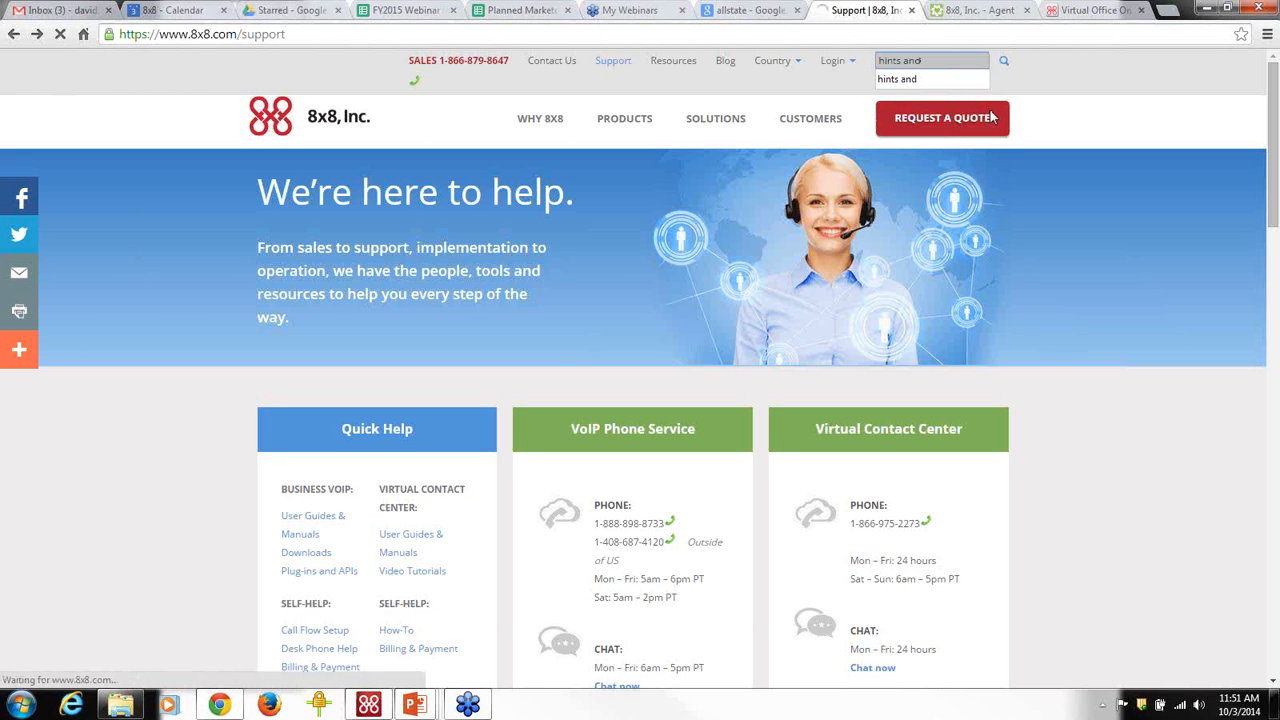
key(Return)
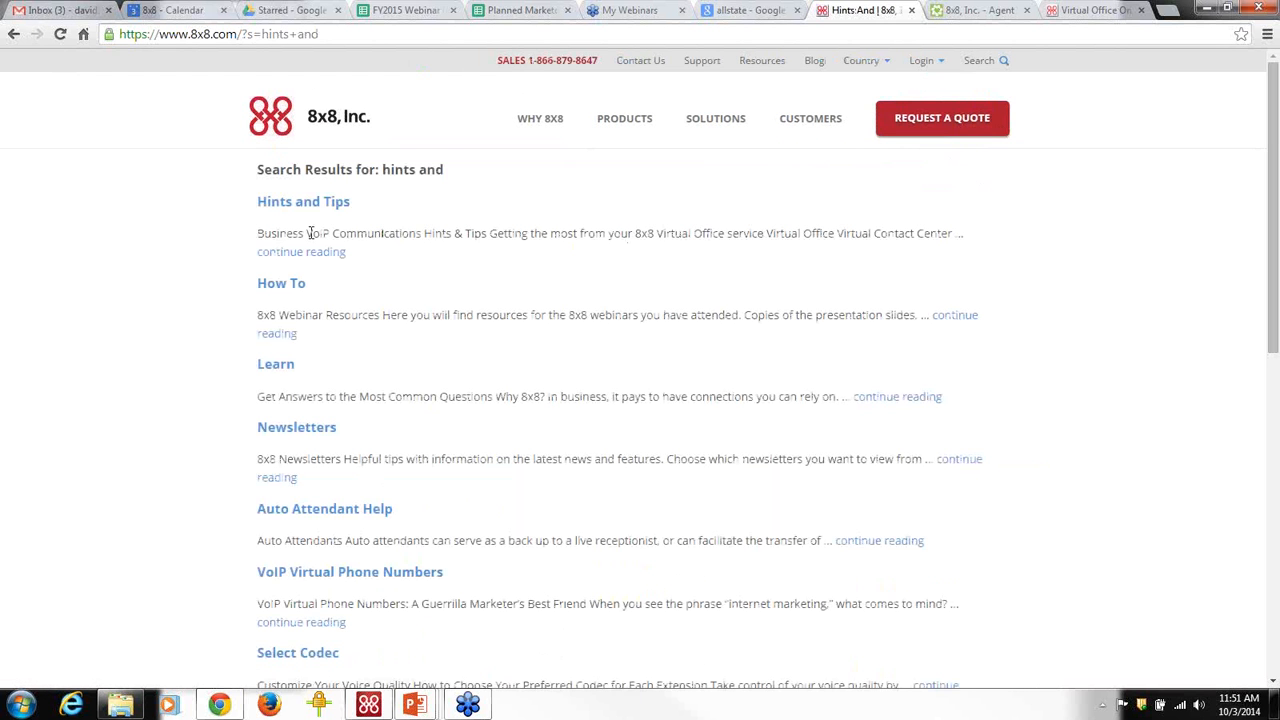
Open the Hints and Tips result and scroll it, then show Virtual Office Desktop's Help menu.
click(298, 206)
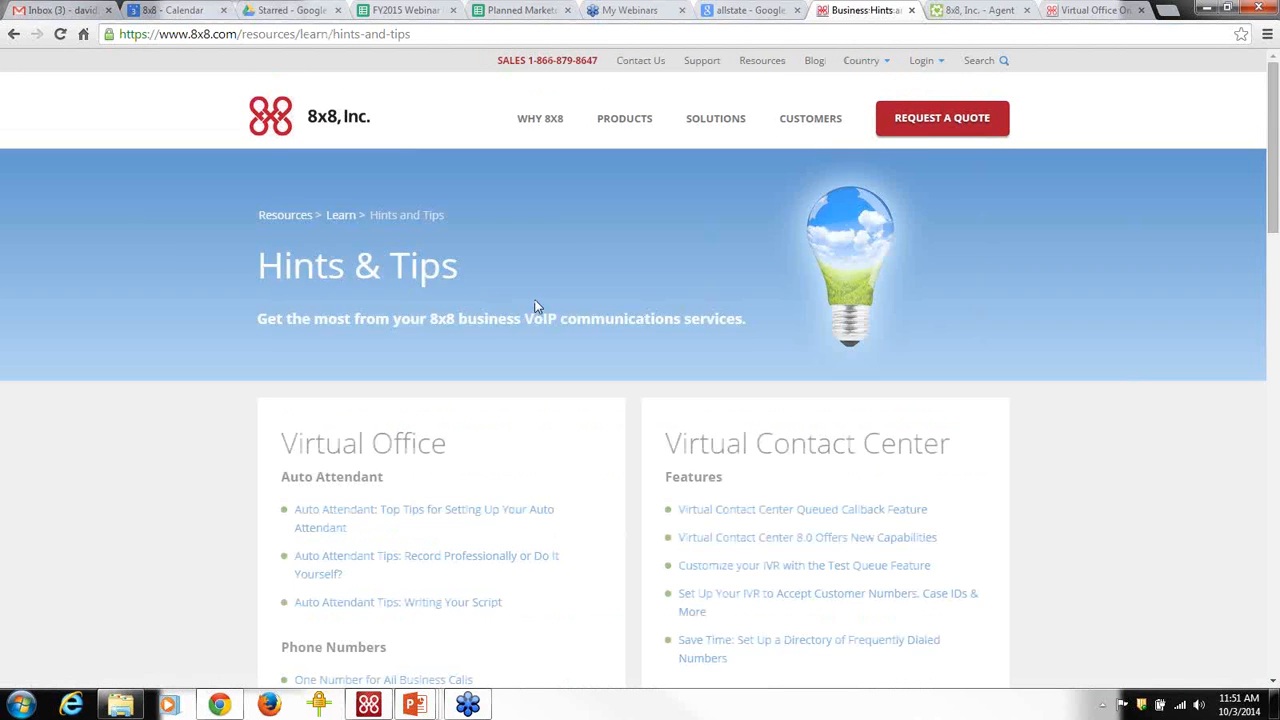
scroll(557, 300, down, 2)
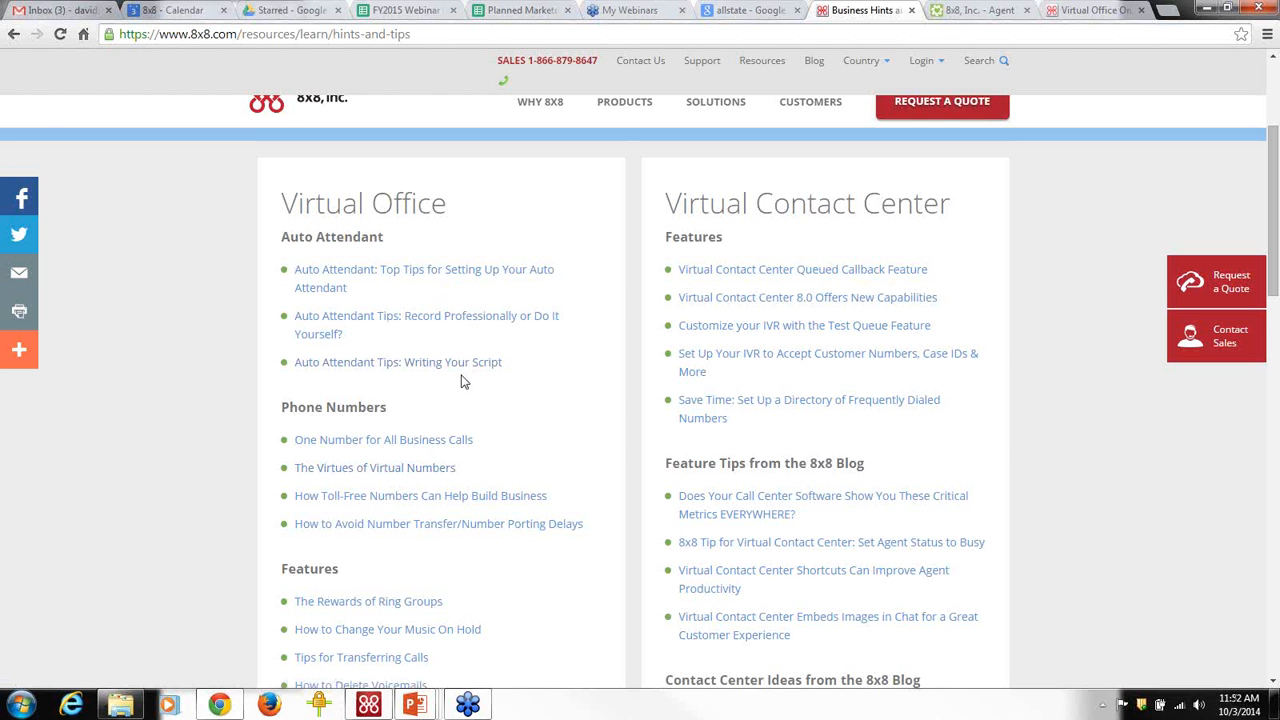
key(alt+Tab)
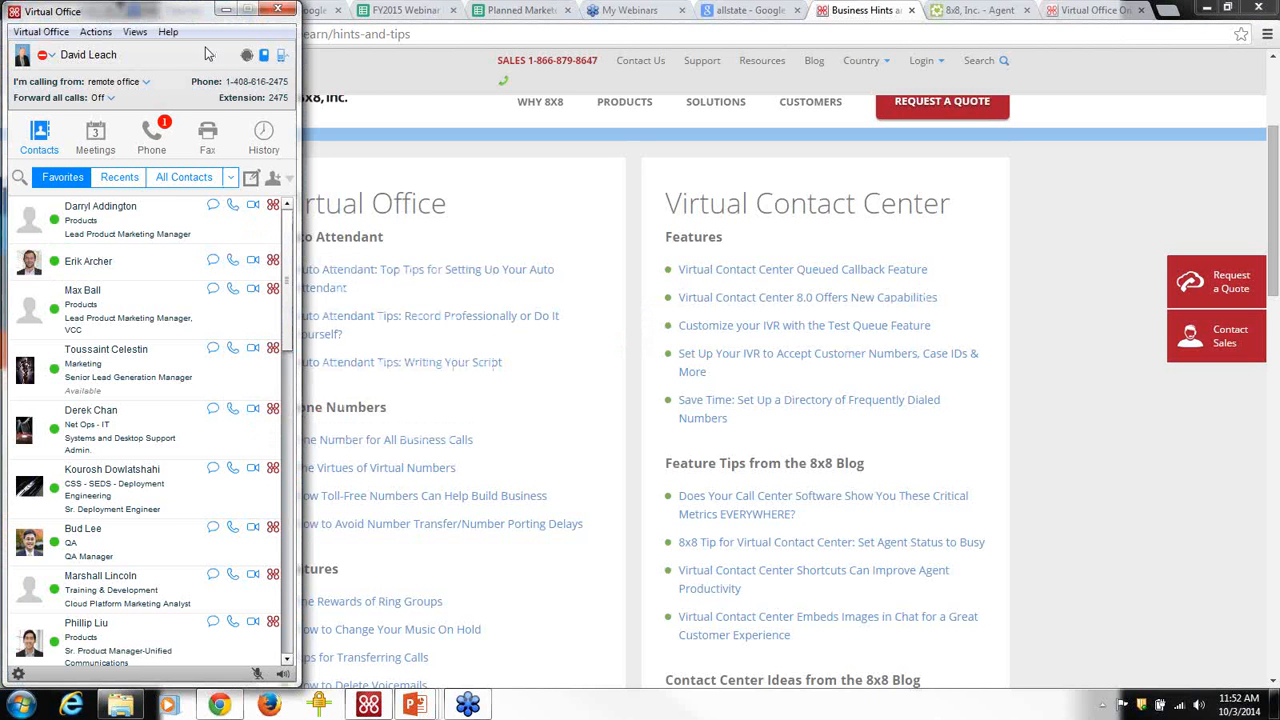
click(168, 32)
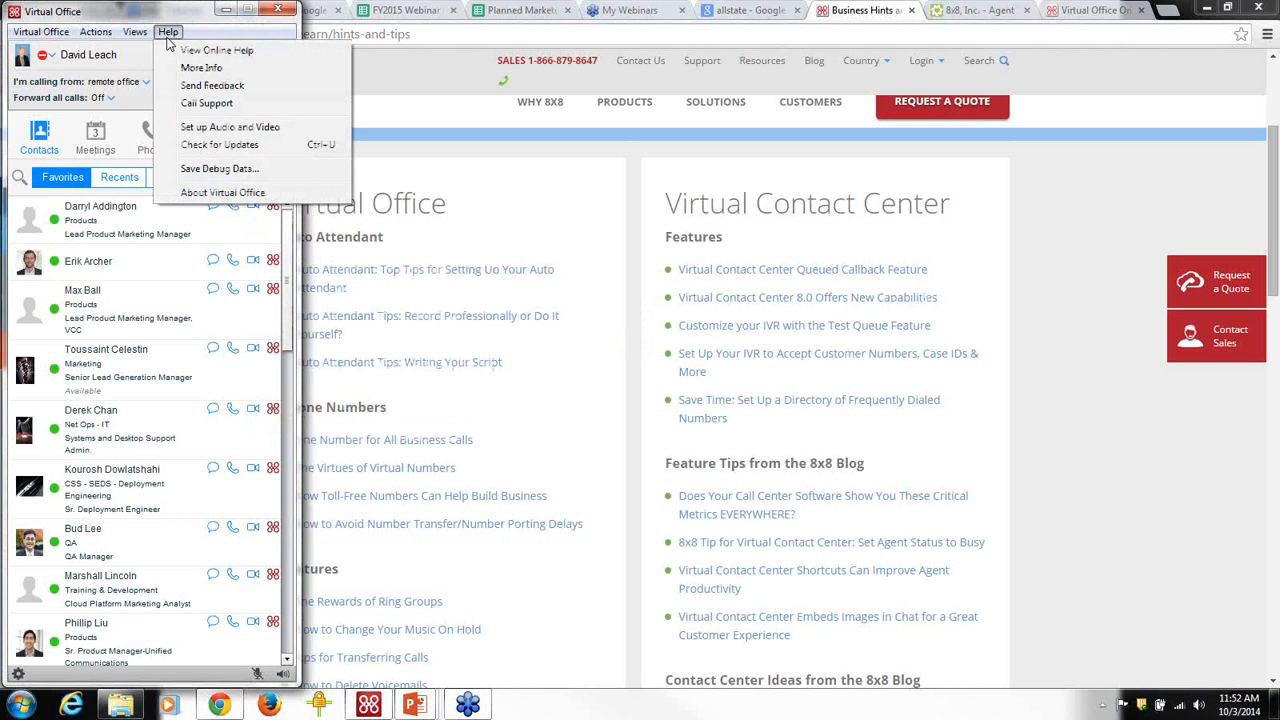